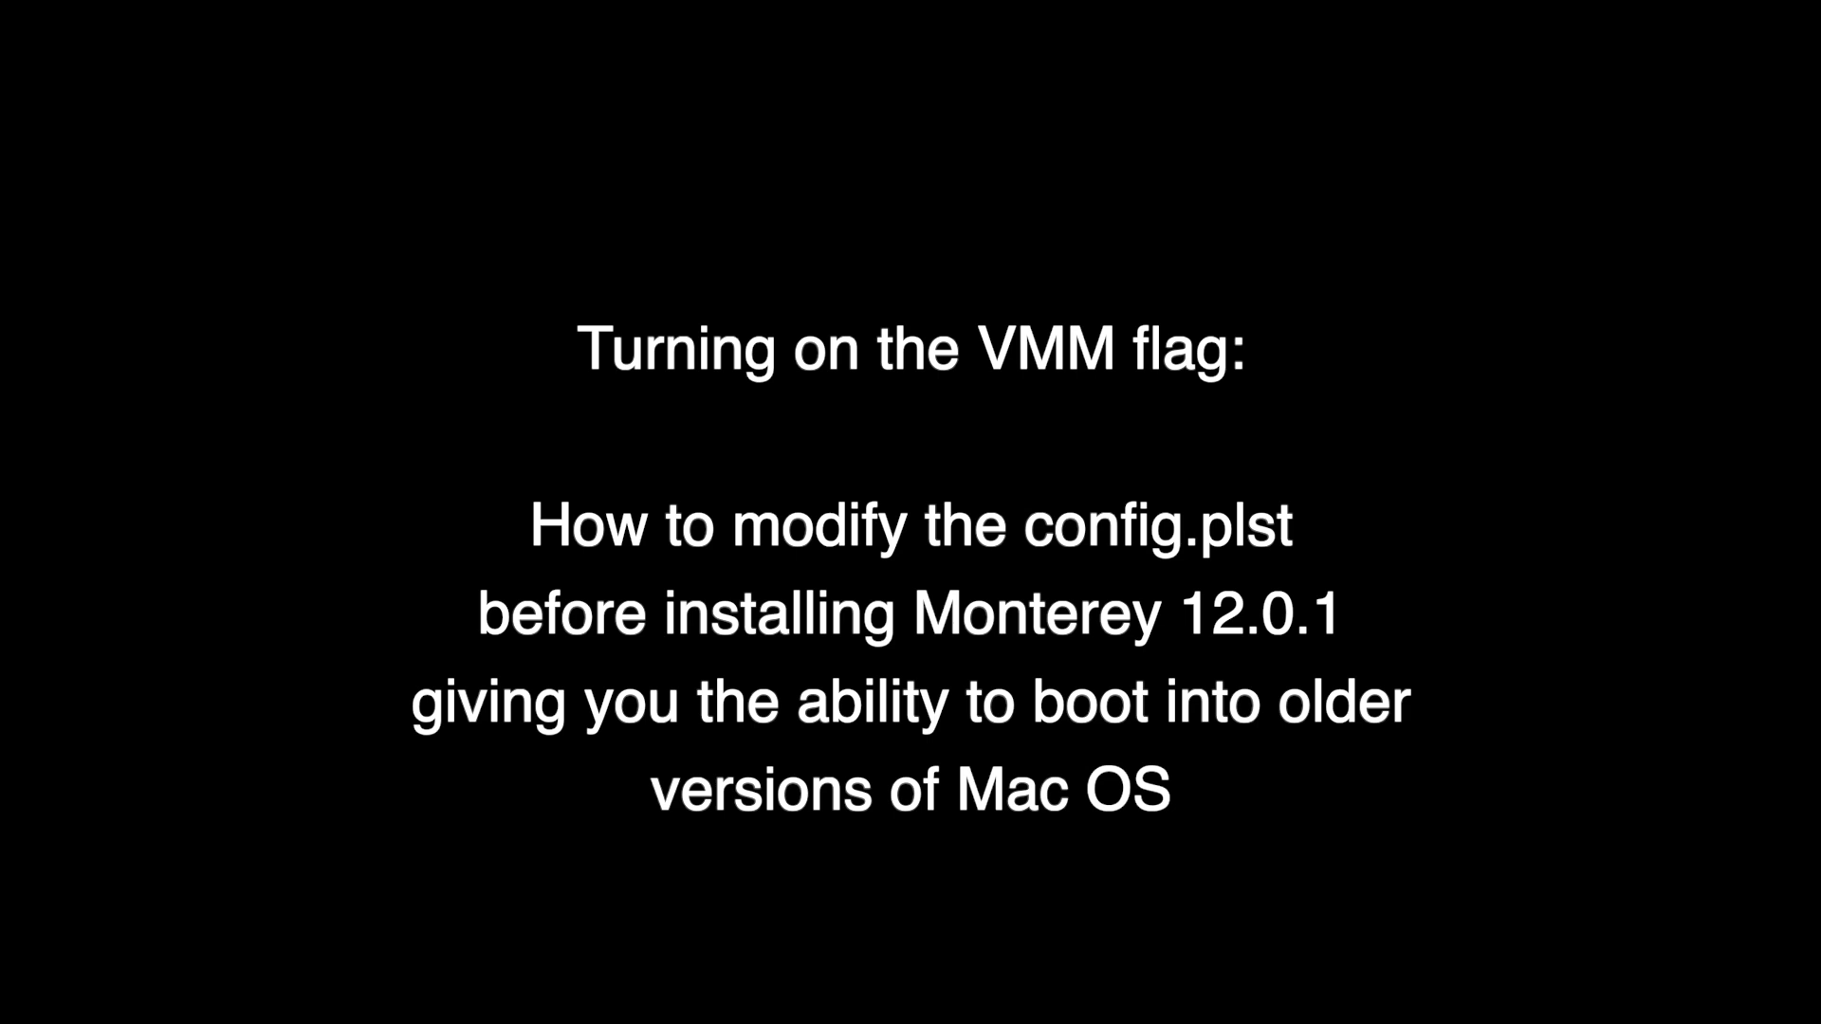
# Mount the EFI partition of the Macintosh hd APFS container in Clover Configurator, authorizing with the account password.
pyautogui.doubleClick(737, 373)
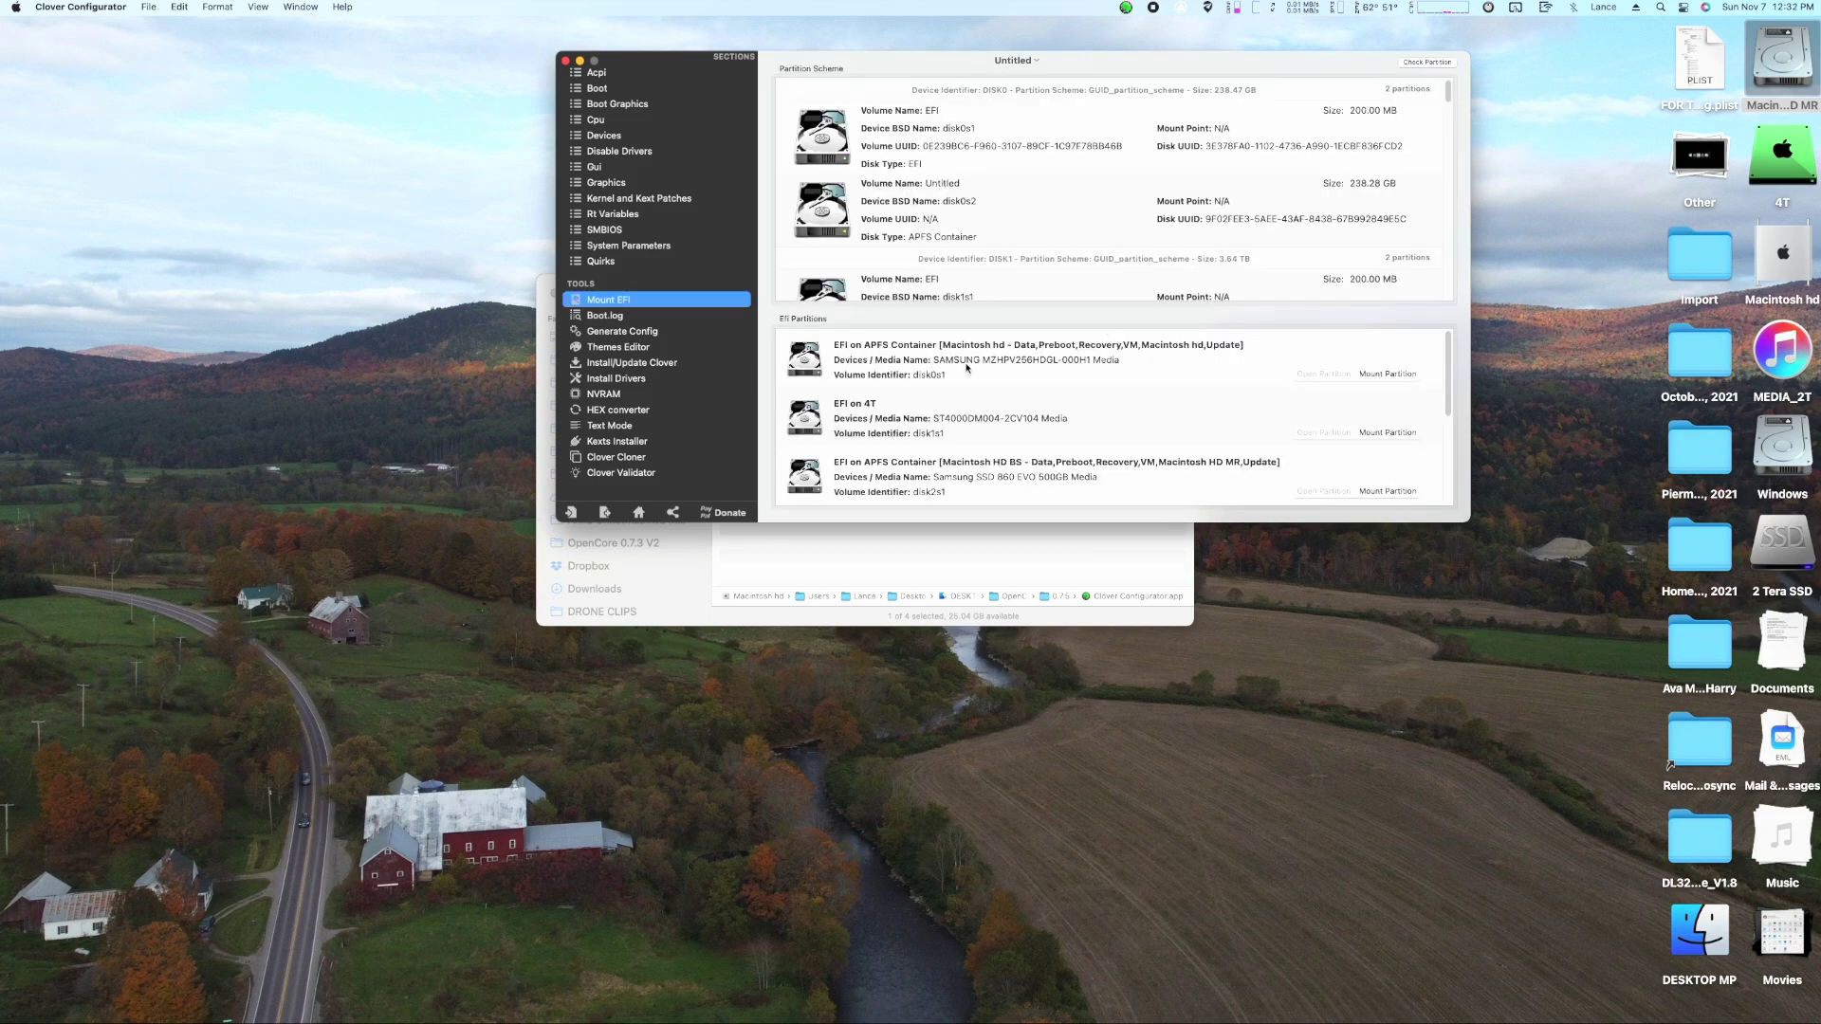
pyautogui.click(1384, 374)
pyautogui.write('•')
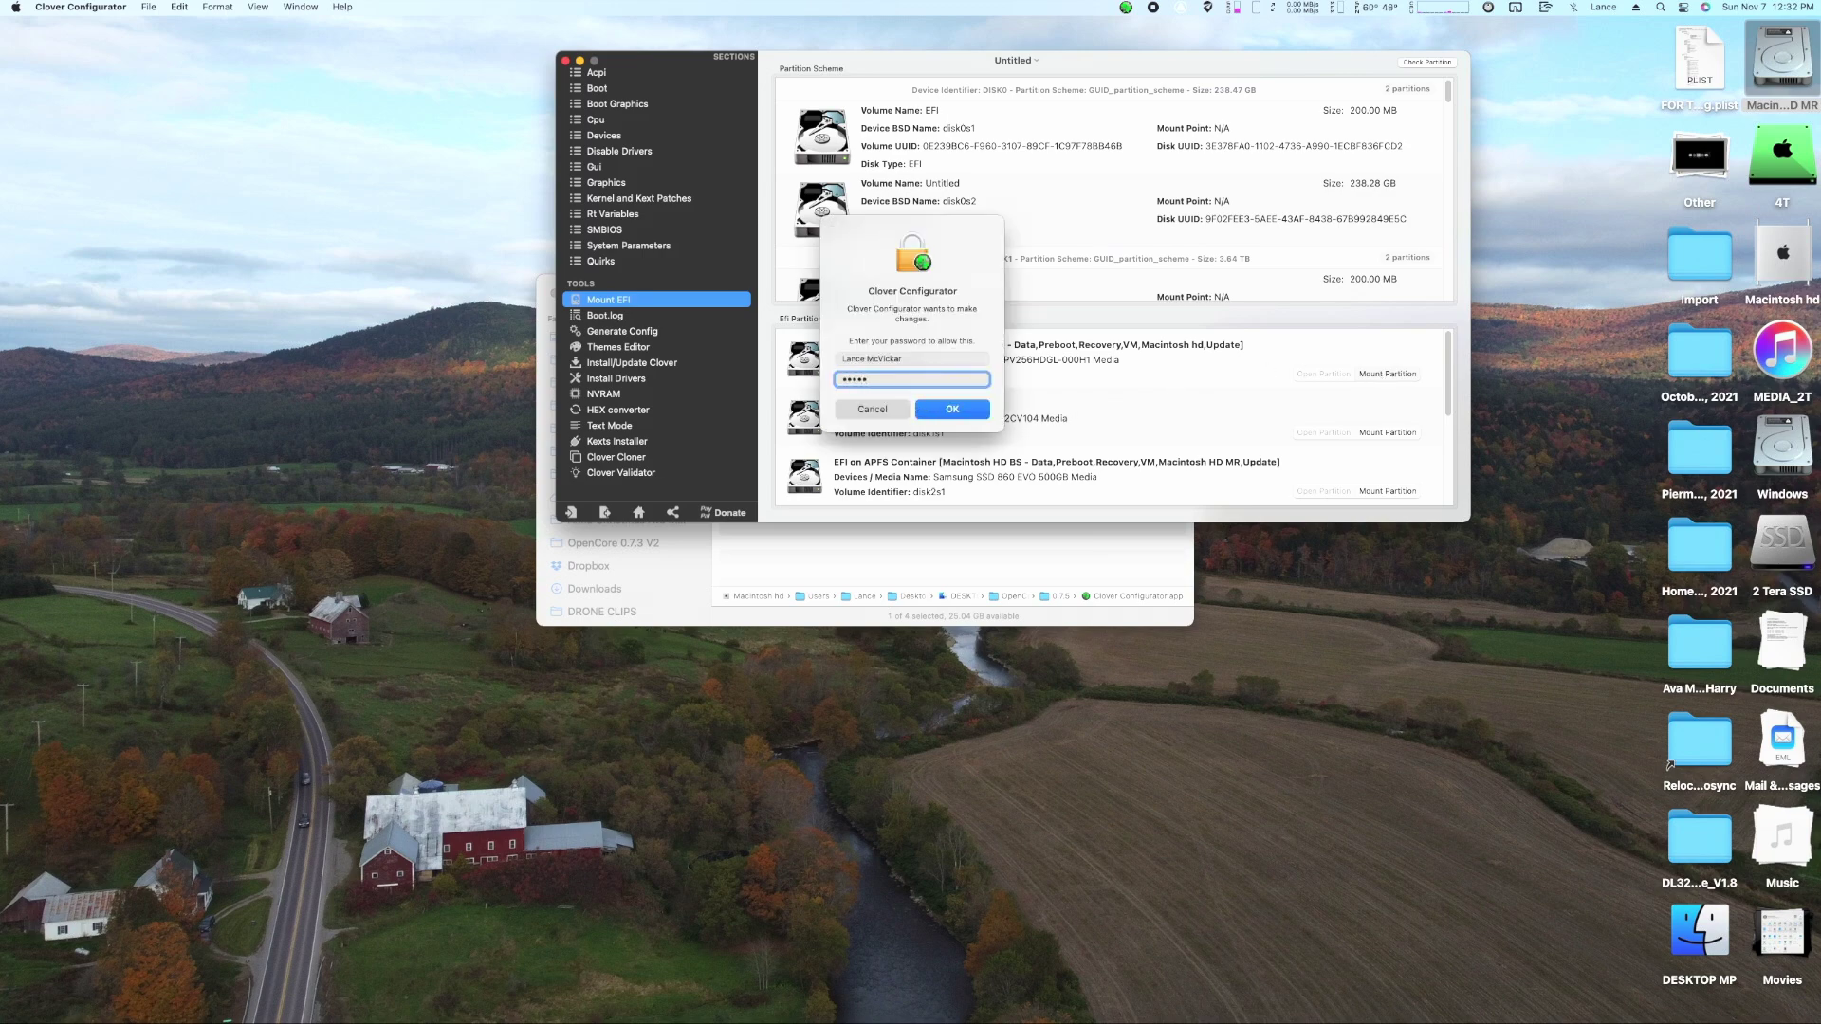
pyautogui.click(918, 408)
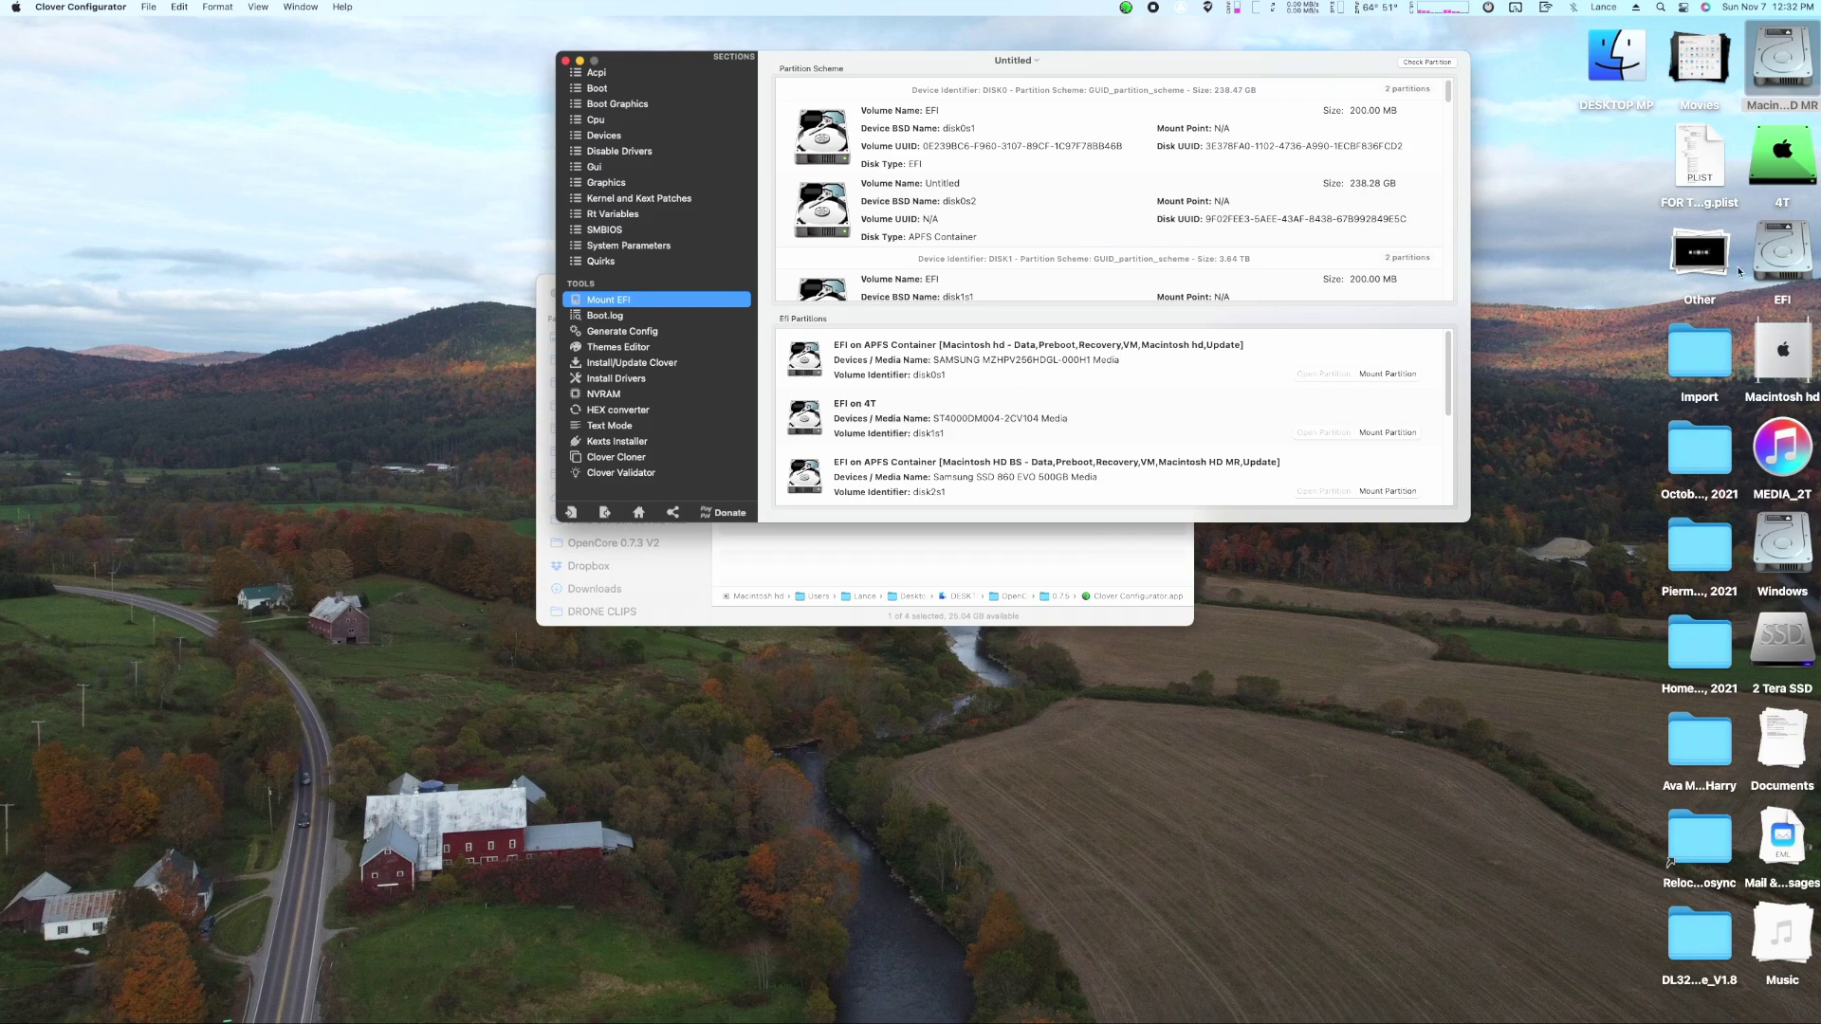
# Open the mounted EFI volume and go into its EFI/OC folder.
pyautogui.doubleClick(1779, 252)
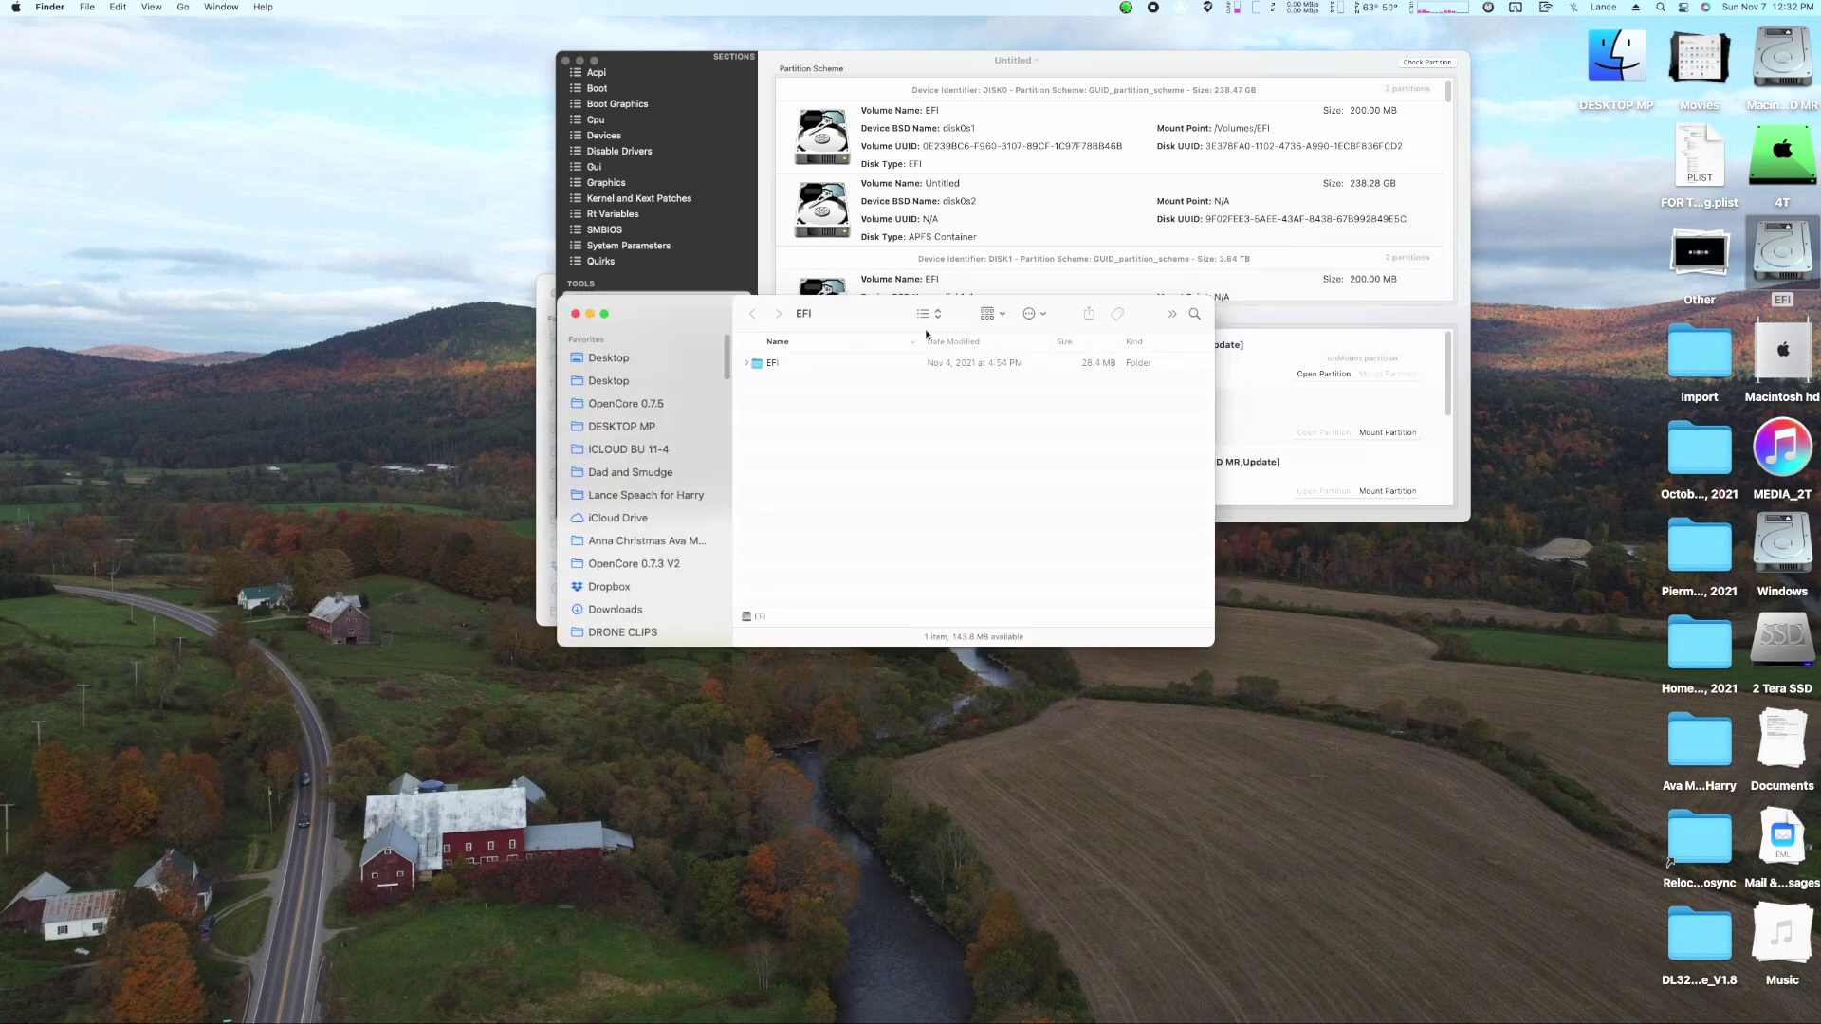
pyautogui.doubleClick(889, 363)
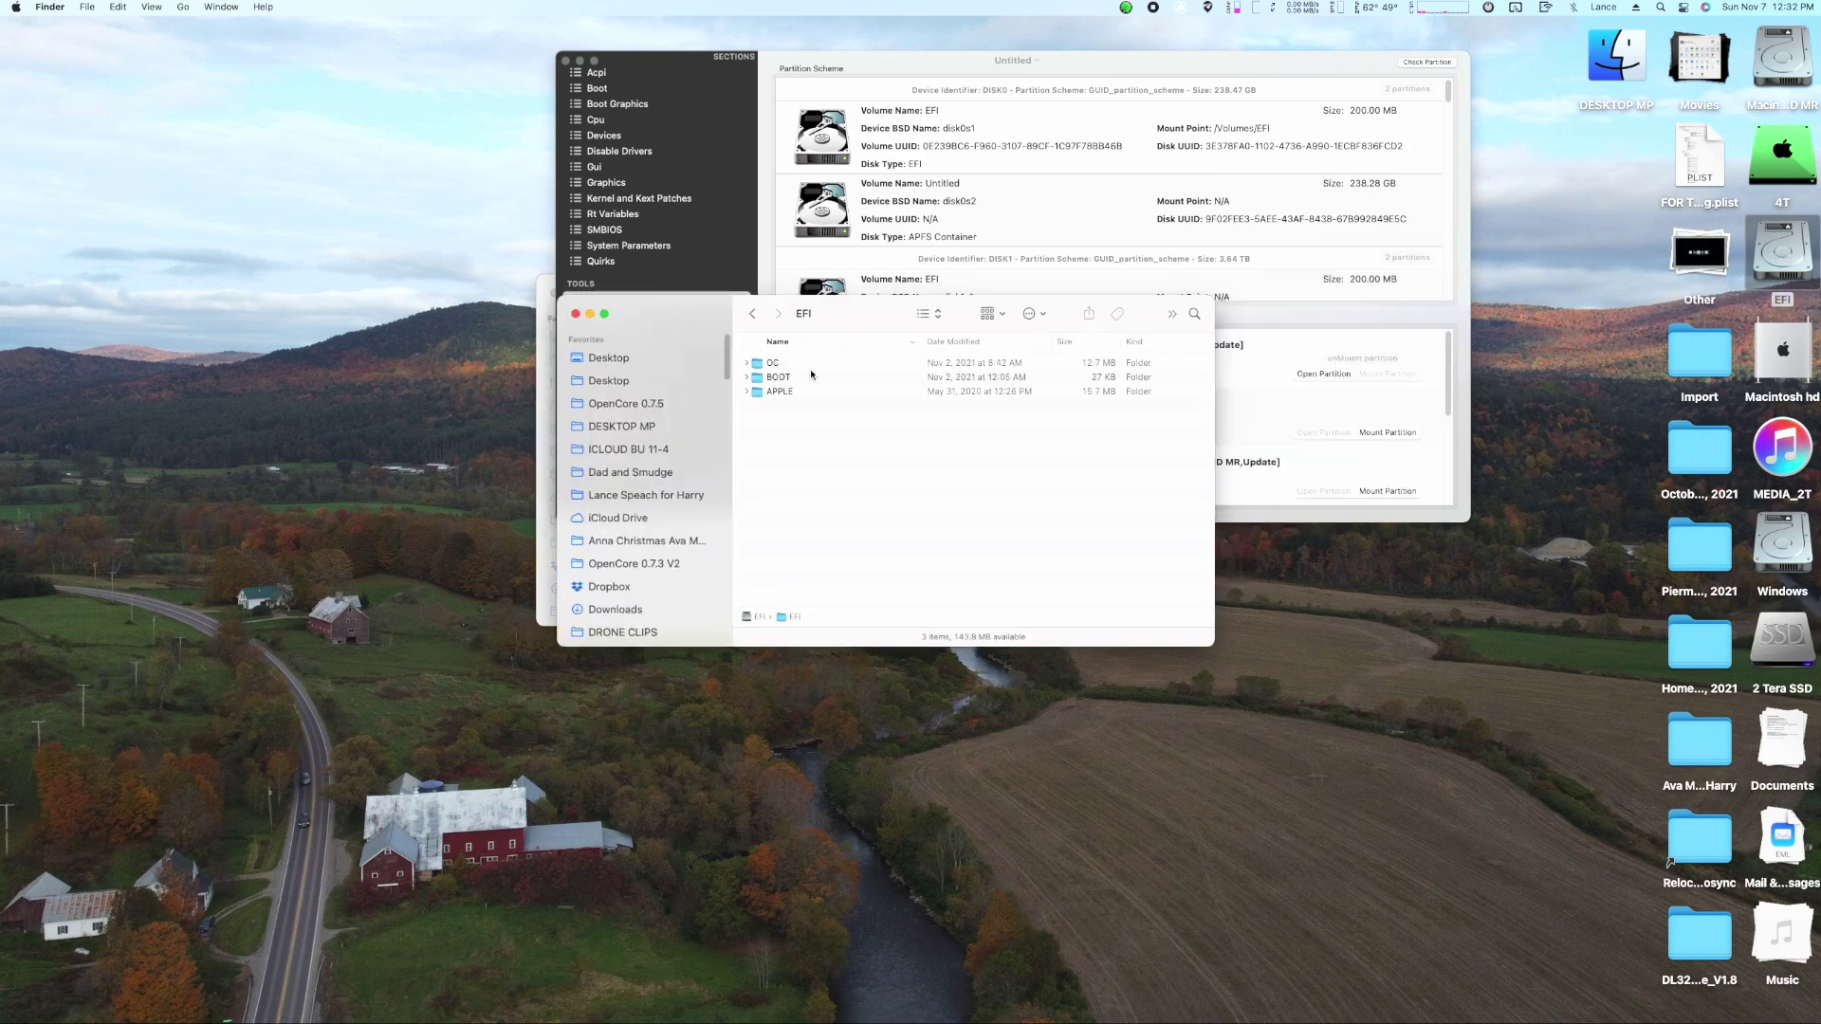
pyautogui.doubleClick(775, 364)
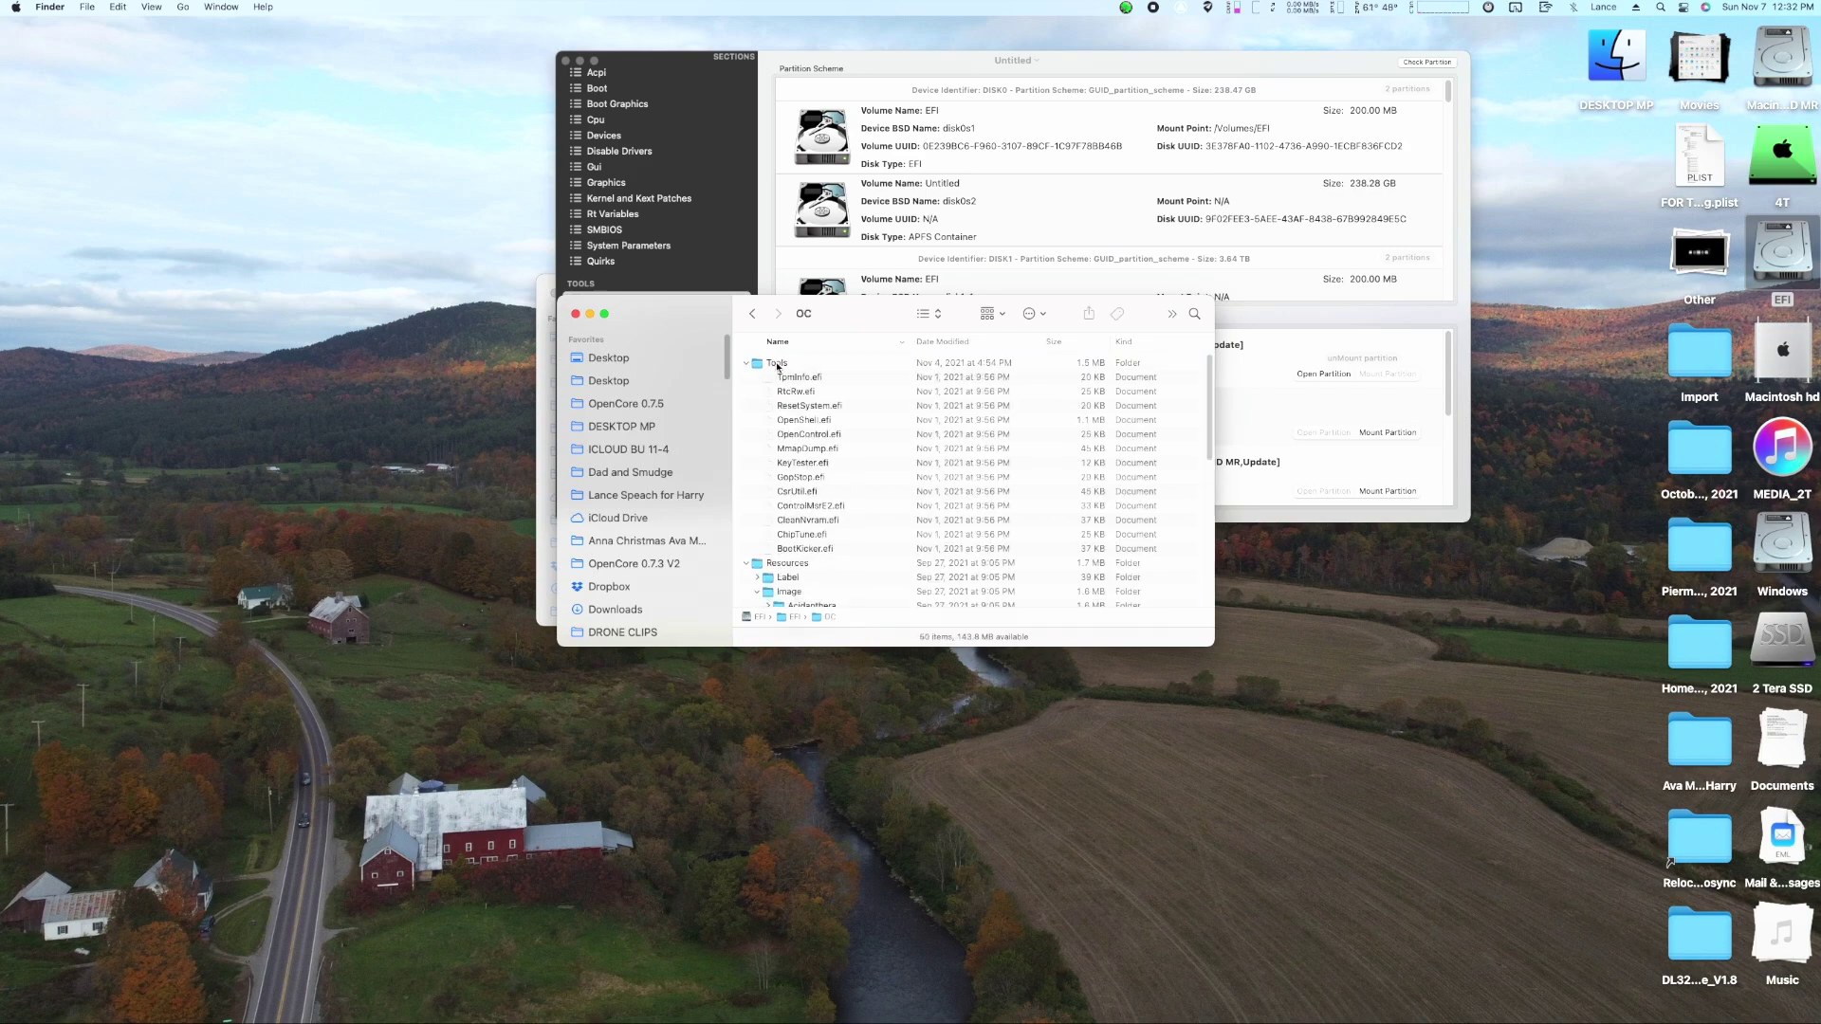
# Collapse the Tools, Resources, Kexts and Drivers folders inside OC and select config.plist.
pyautogui.click(748, 365)
pyautogui.click(748, 378)
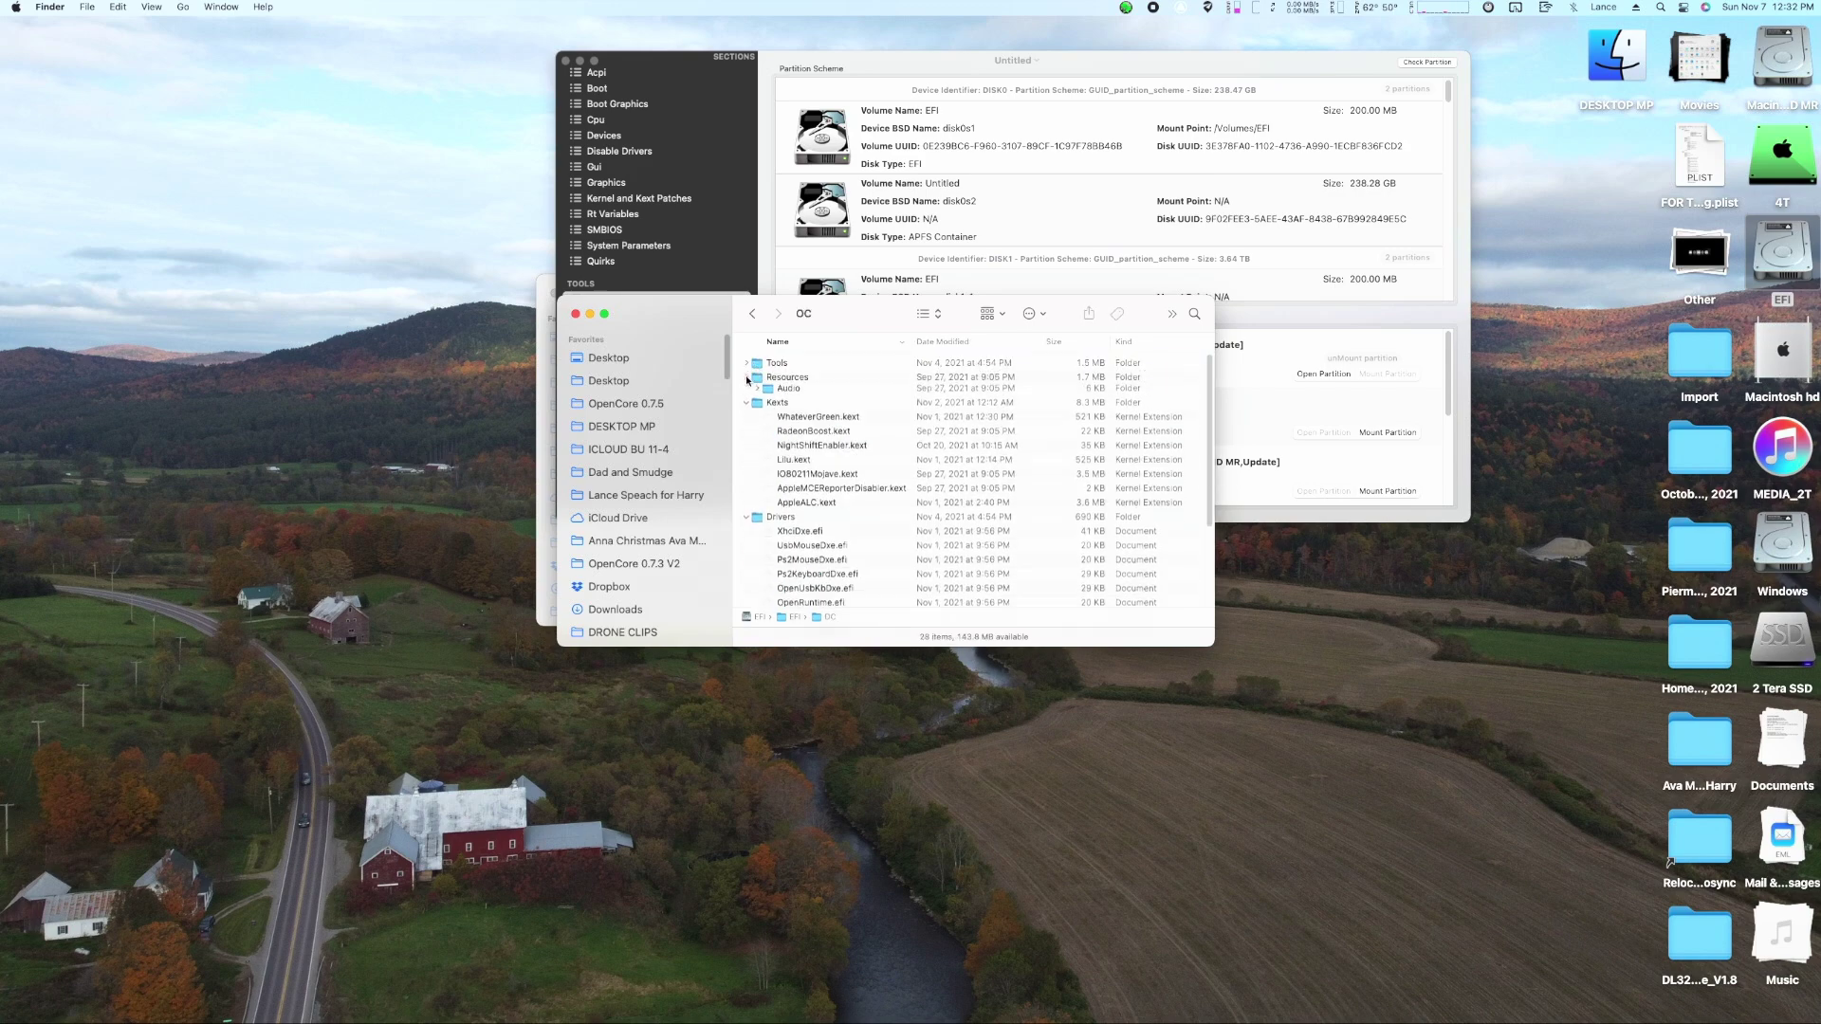
pyautogui.click(748, 391)
pyautogui.click(748, 408)
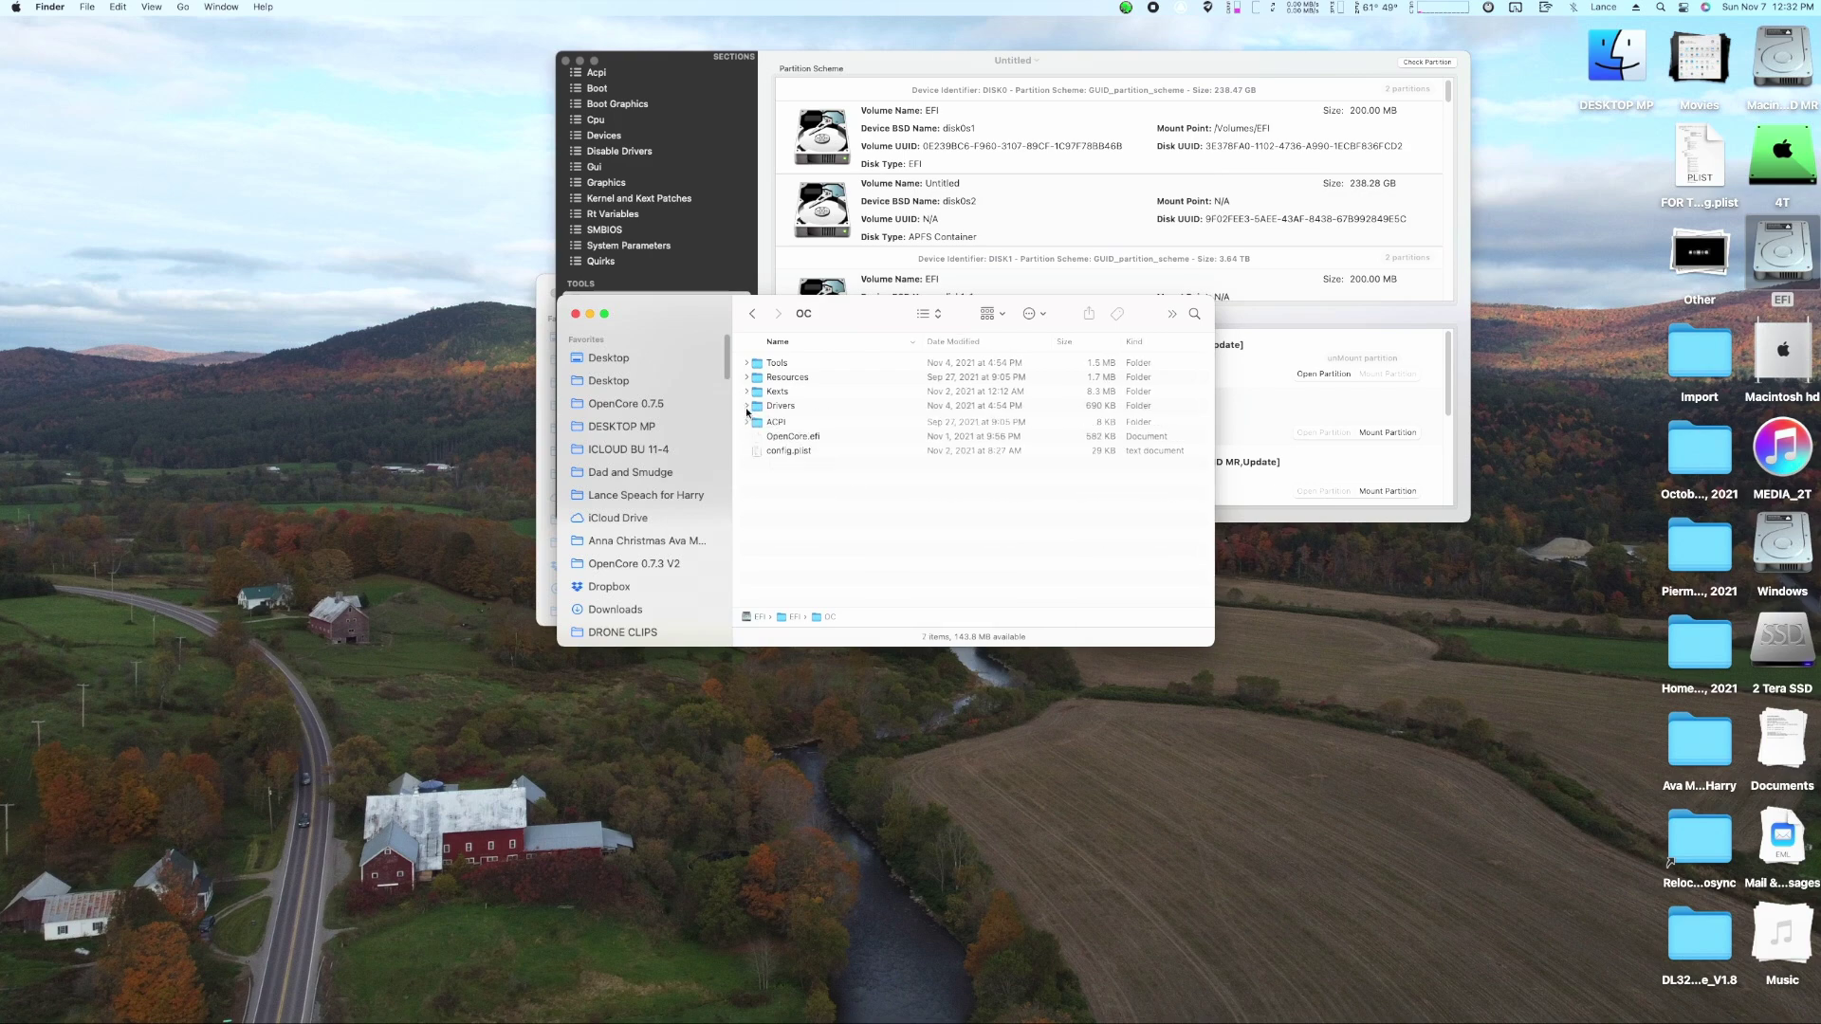
pyautogui.click(791, 450)
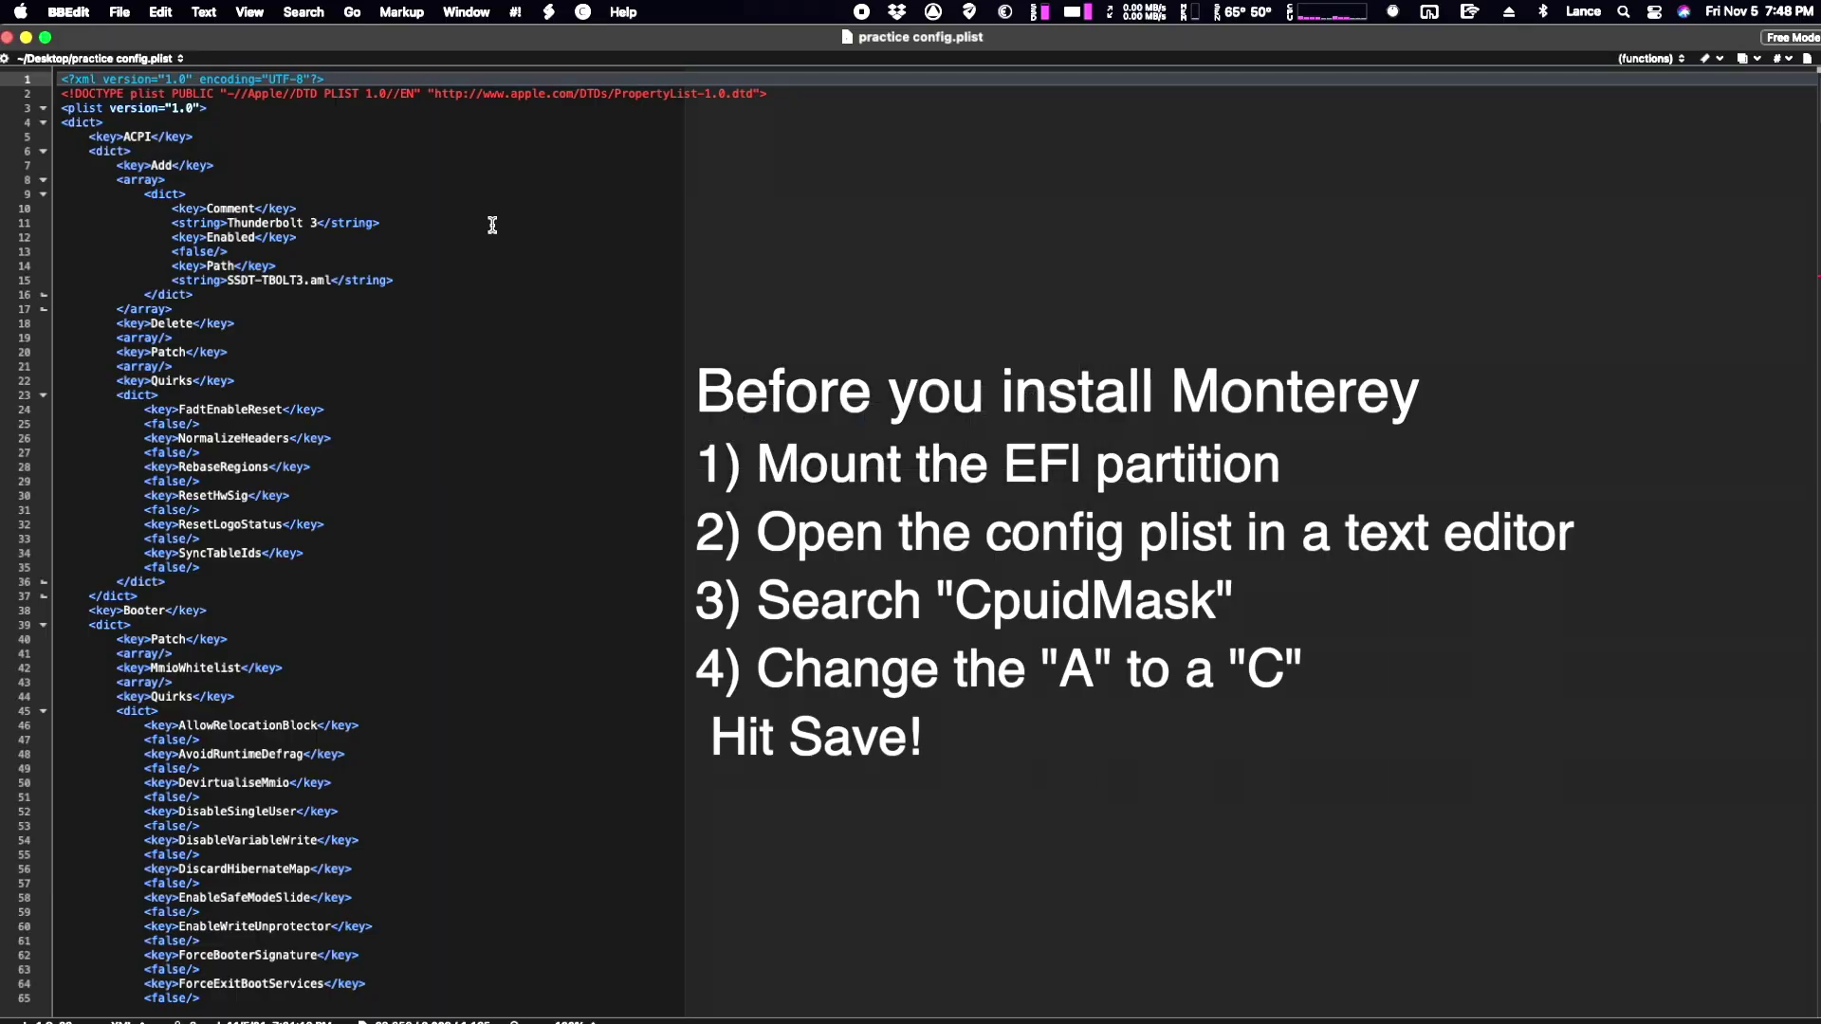
# Search practice config.plist in BBEdit for "Cpuid1Mask".
pyautogui.click(296, 11)
pyautogui.click(299, 40)
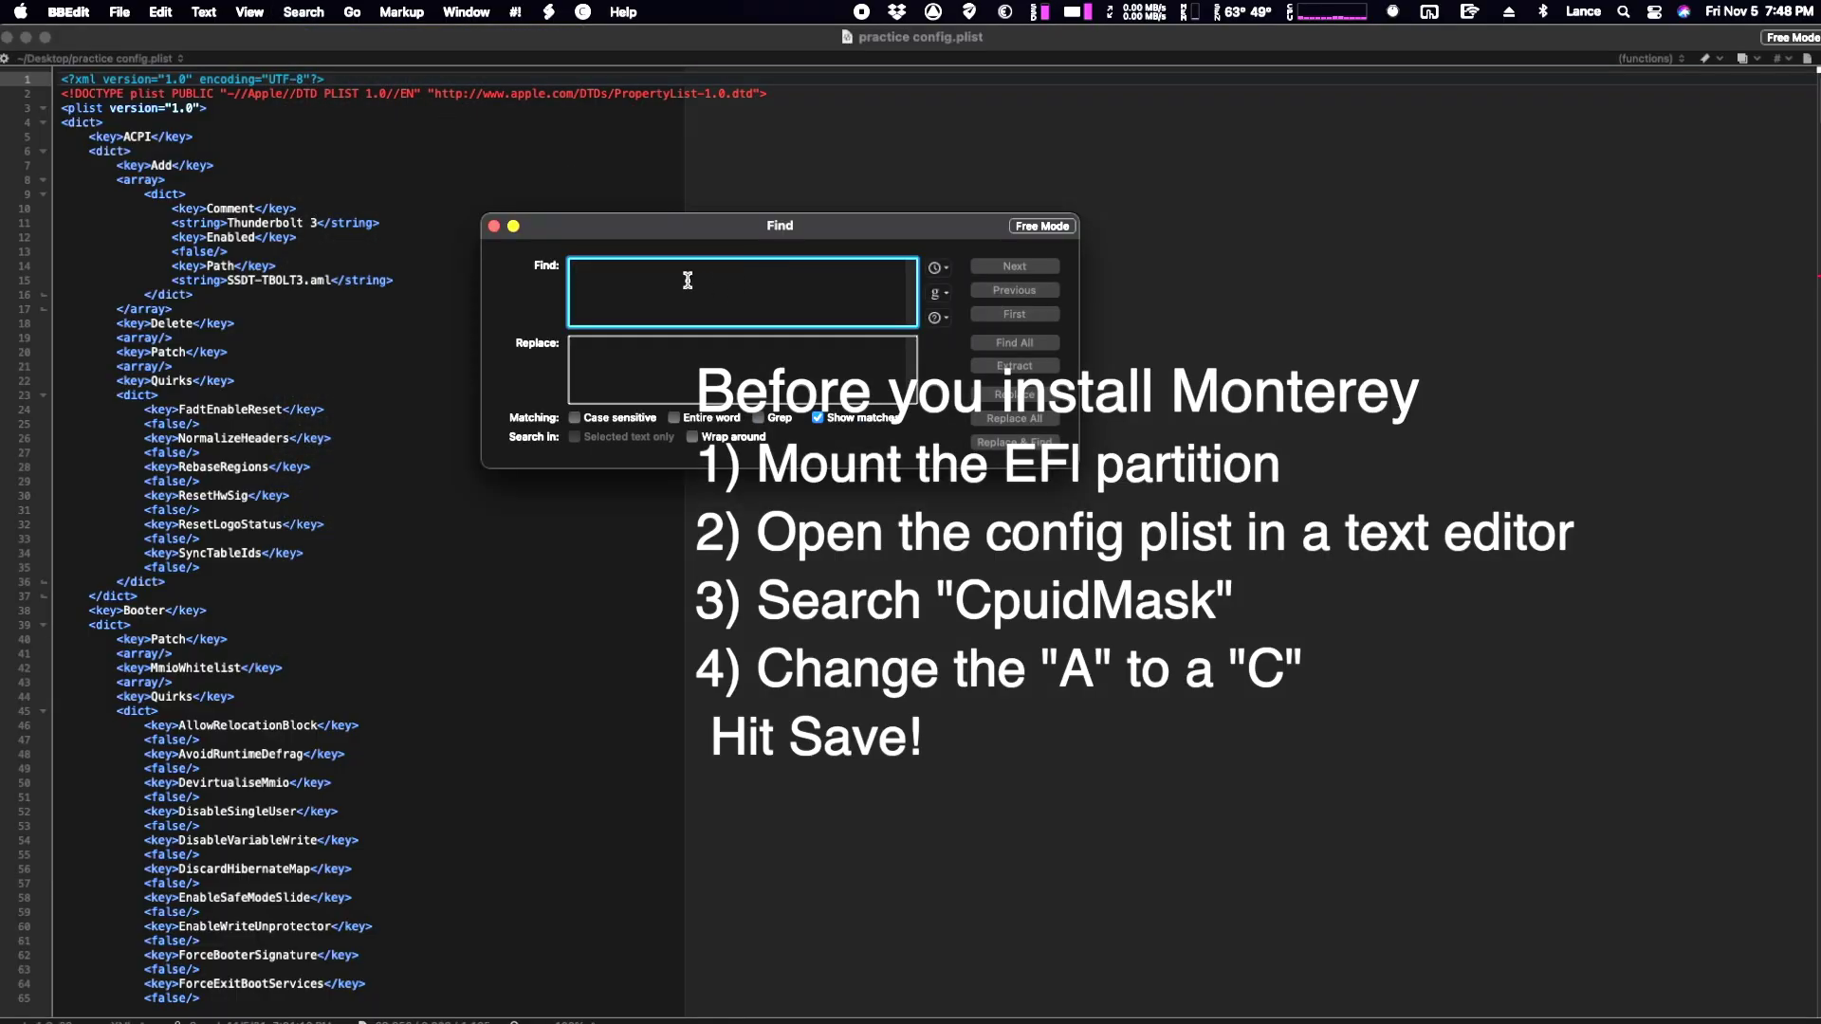
pyautogui.write('Cpuid1Mask')
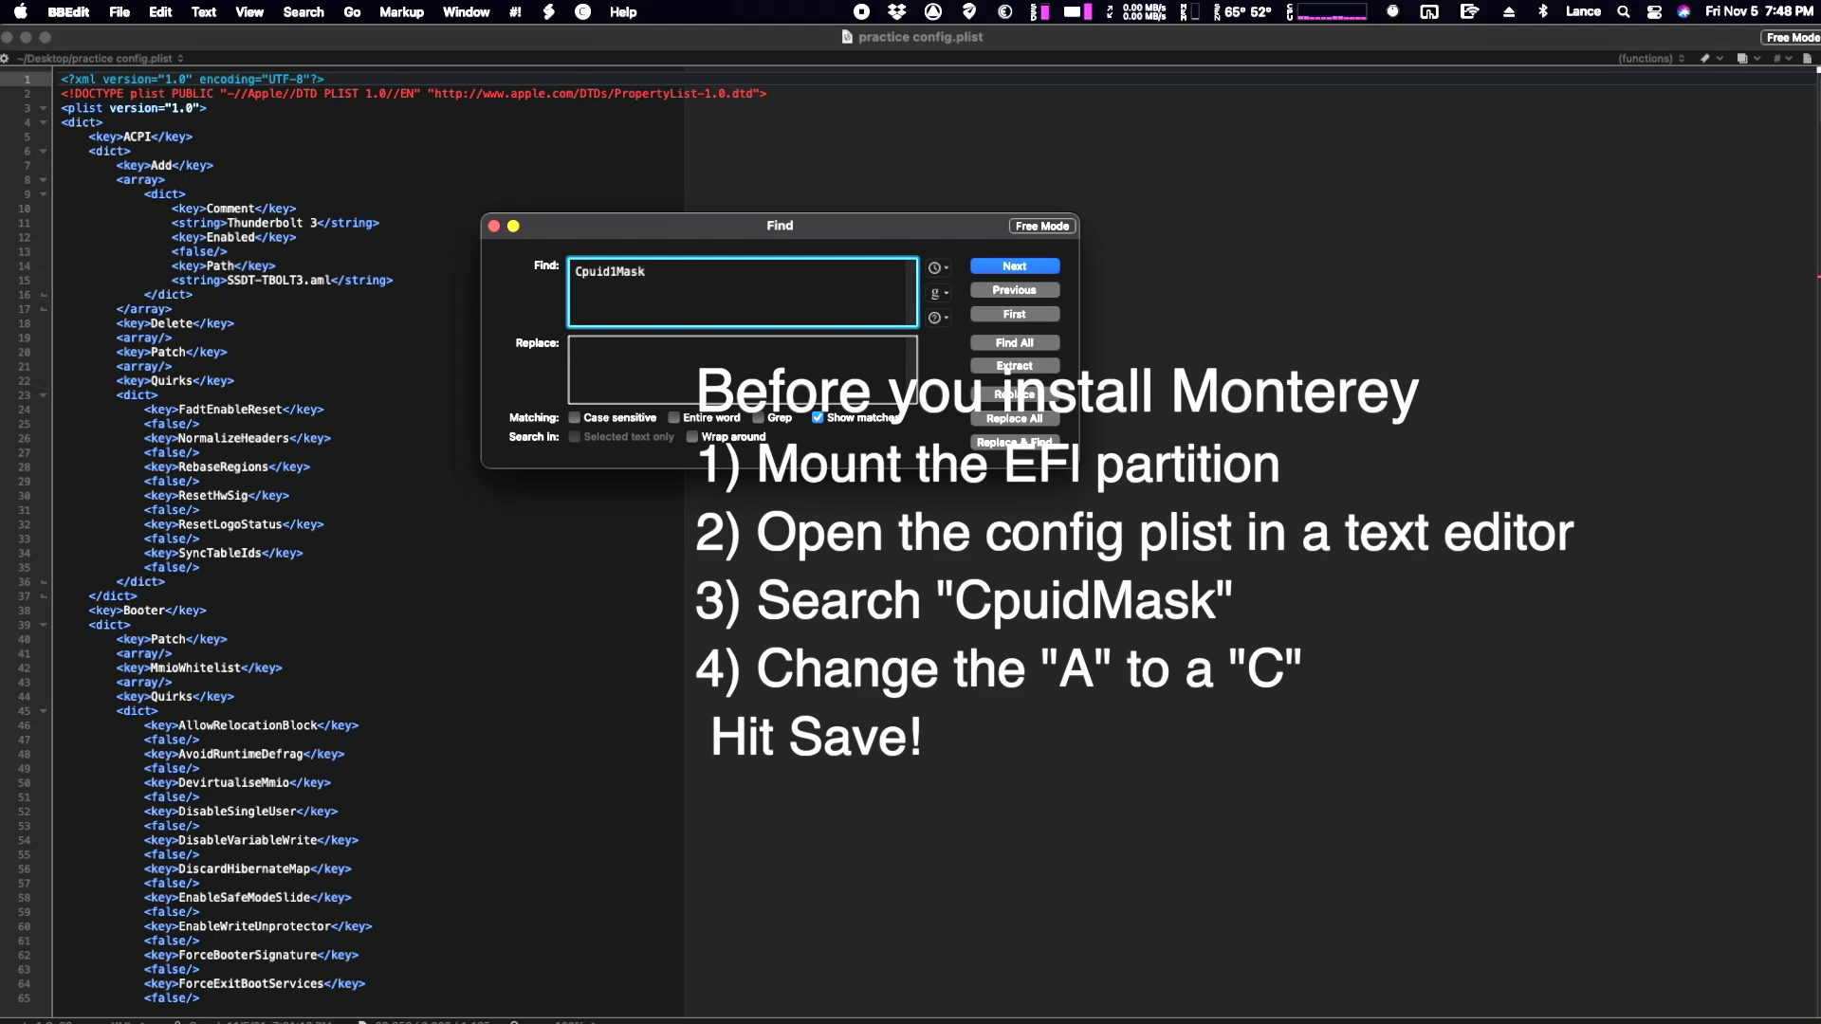
pyautogui.press('Return')
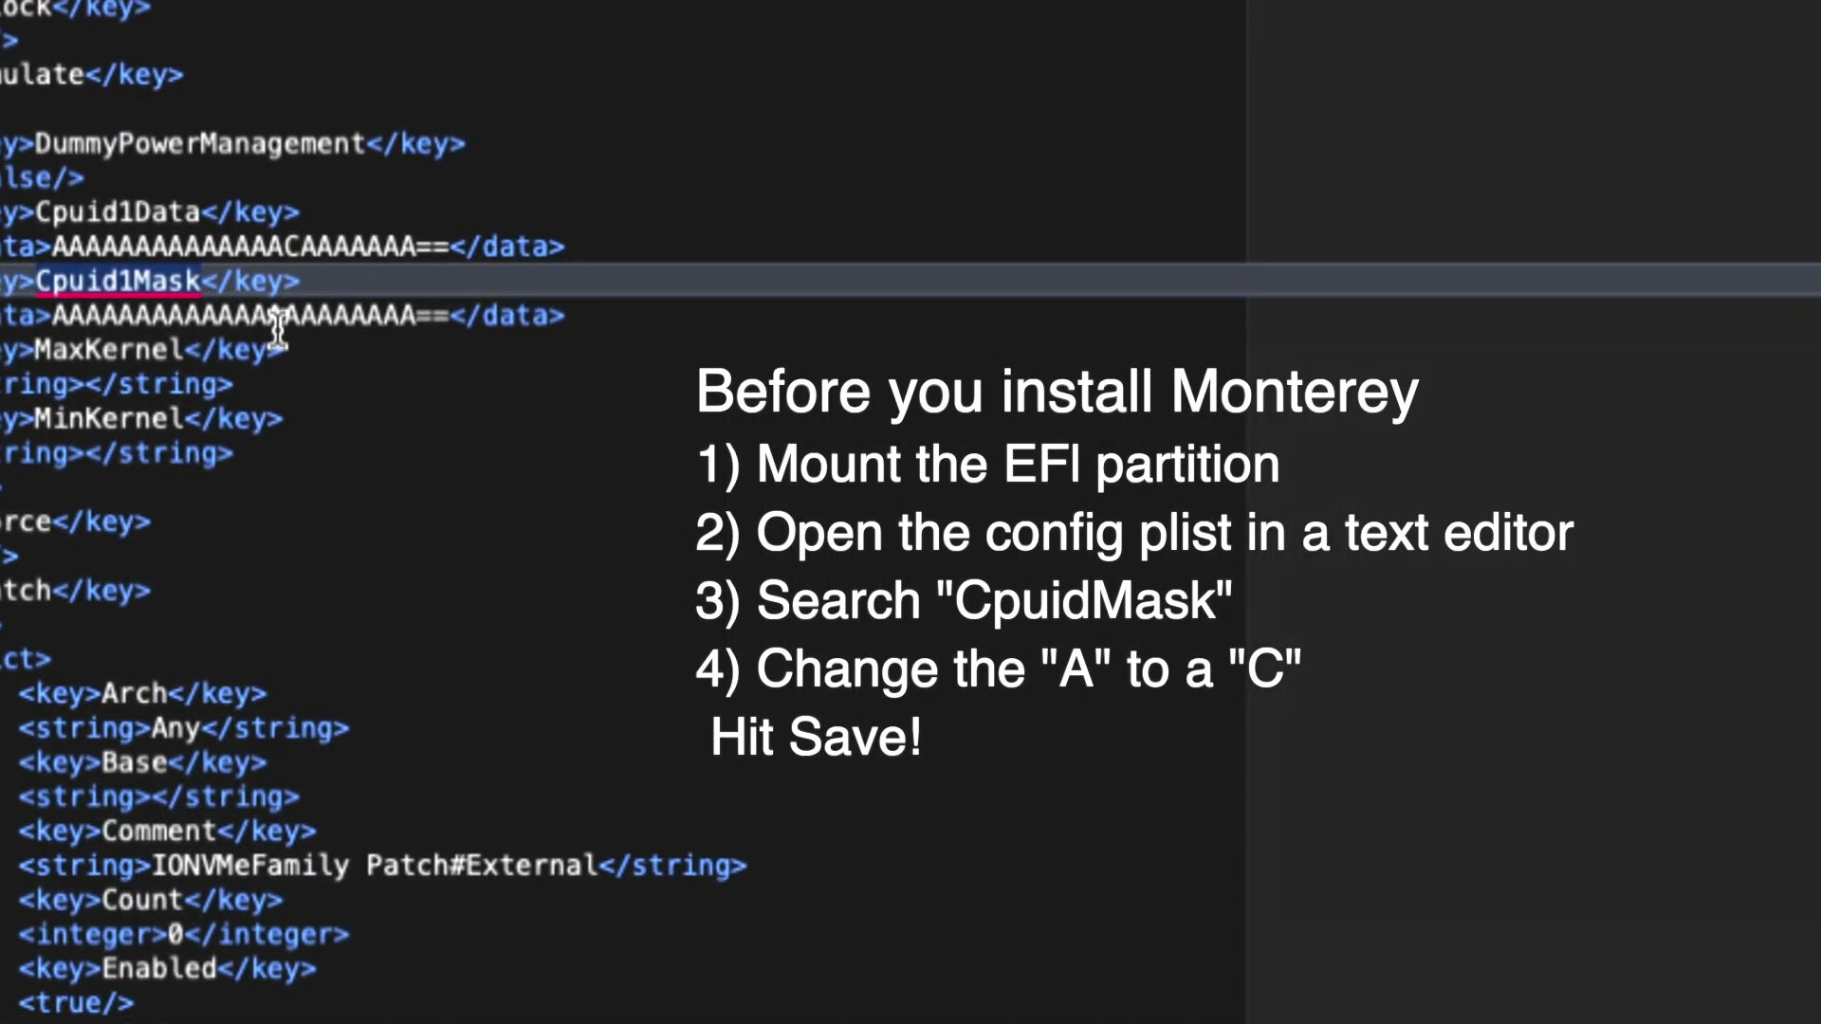
# Change the "A" in the Cpuid1Mask data string to "C", matching the position in Cpuid1Data, and save the file.
pyautogui.click(277, 320)
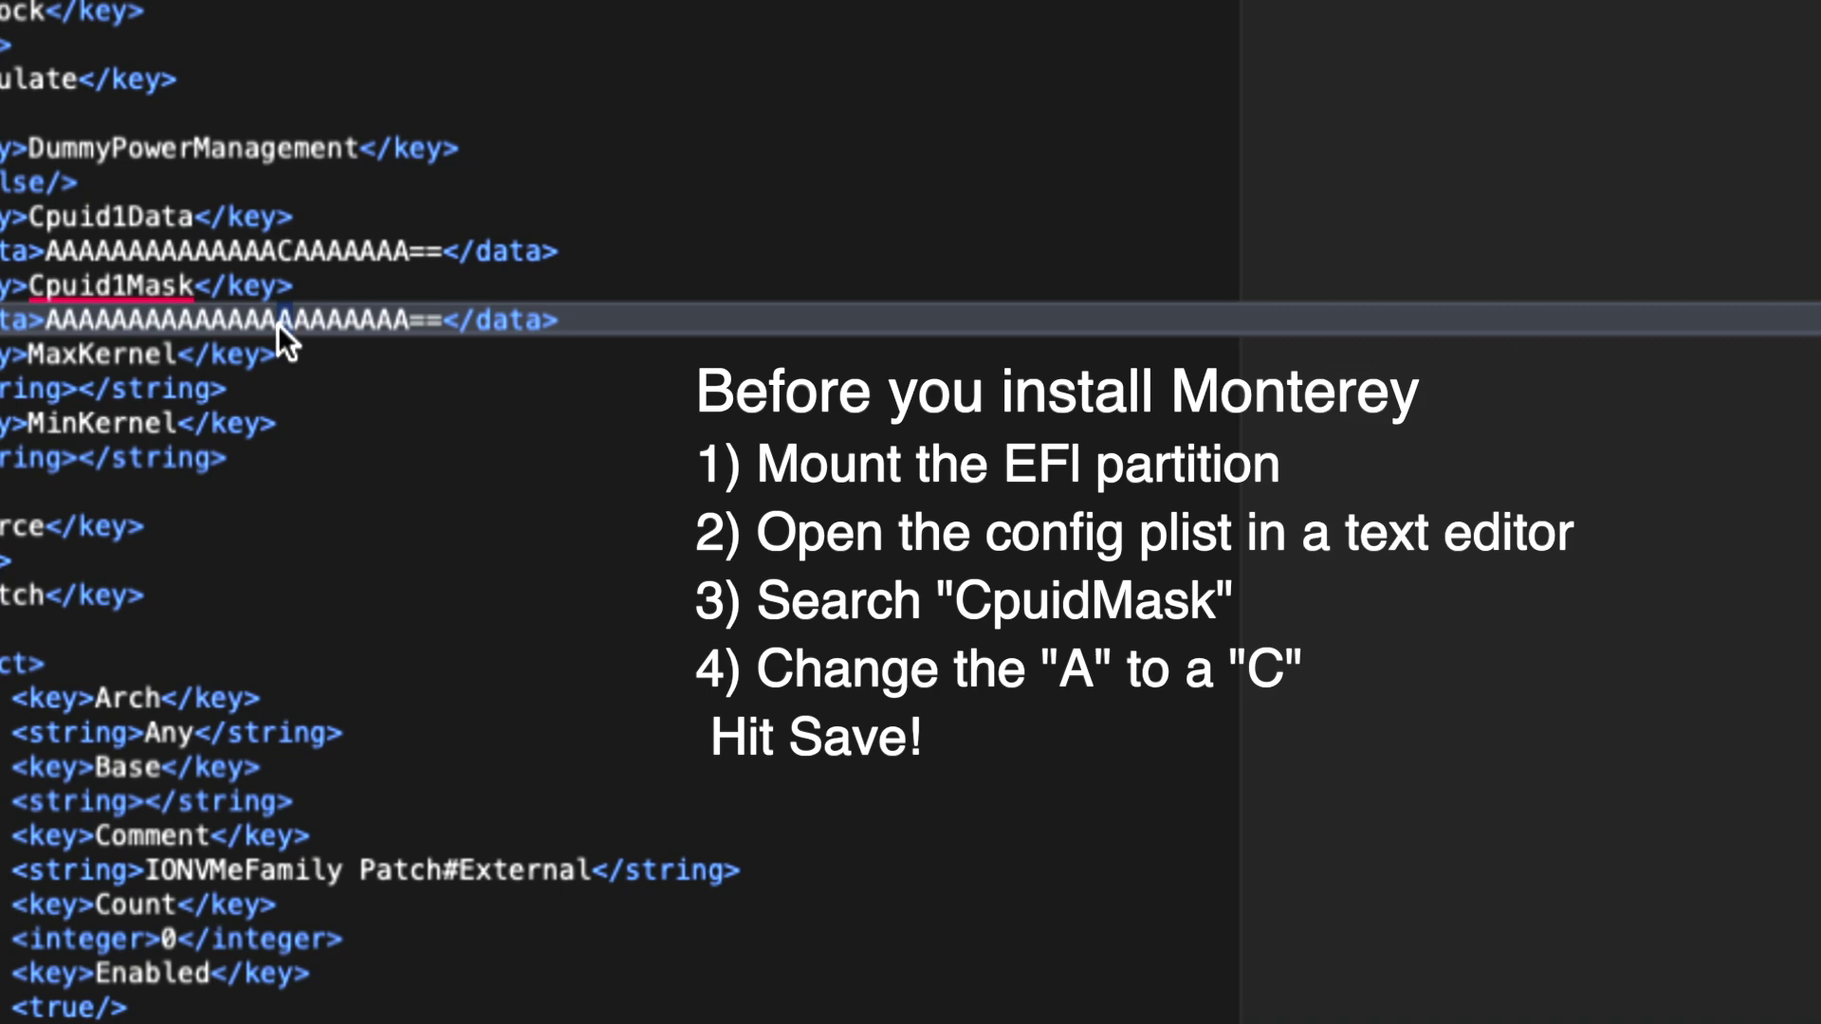
pyautogui.write('C')
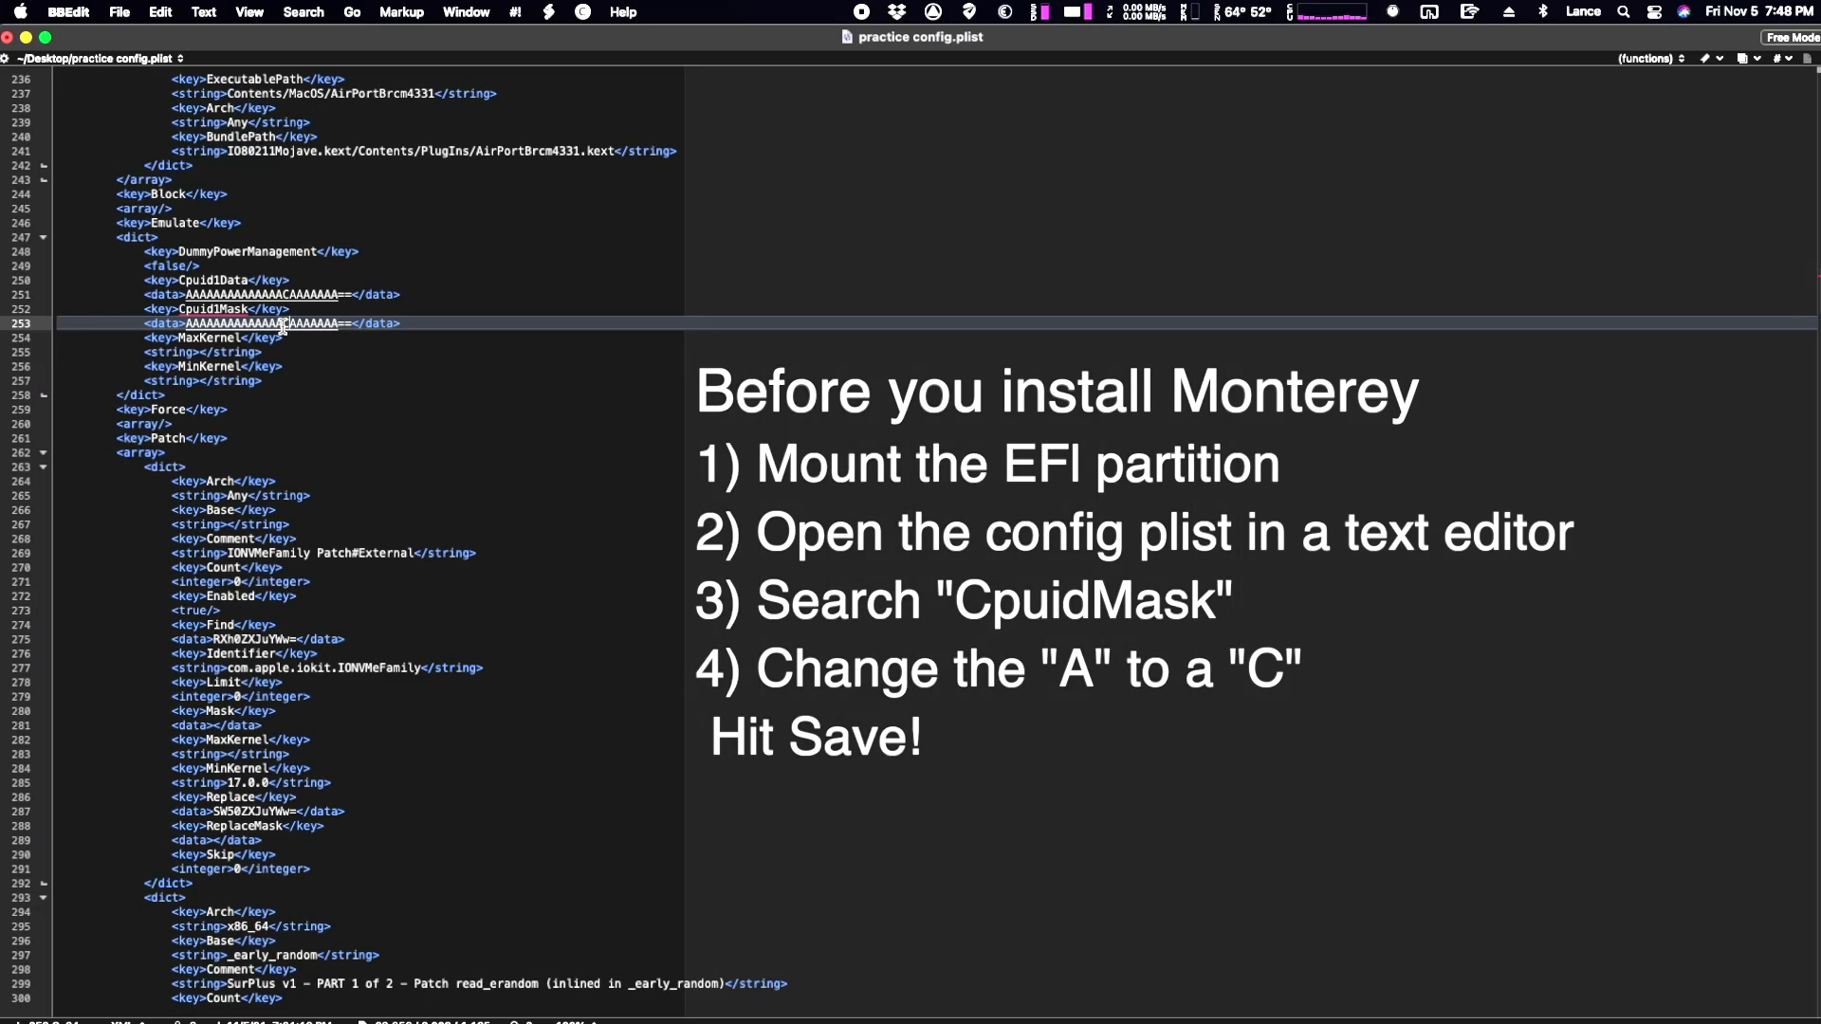
pyautogui.press('super+s')
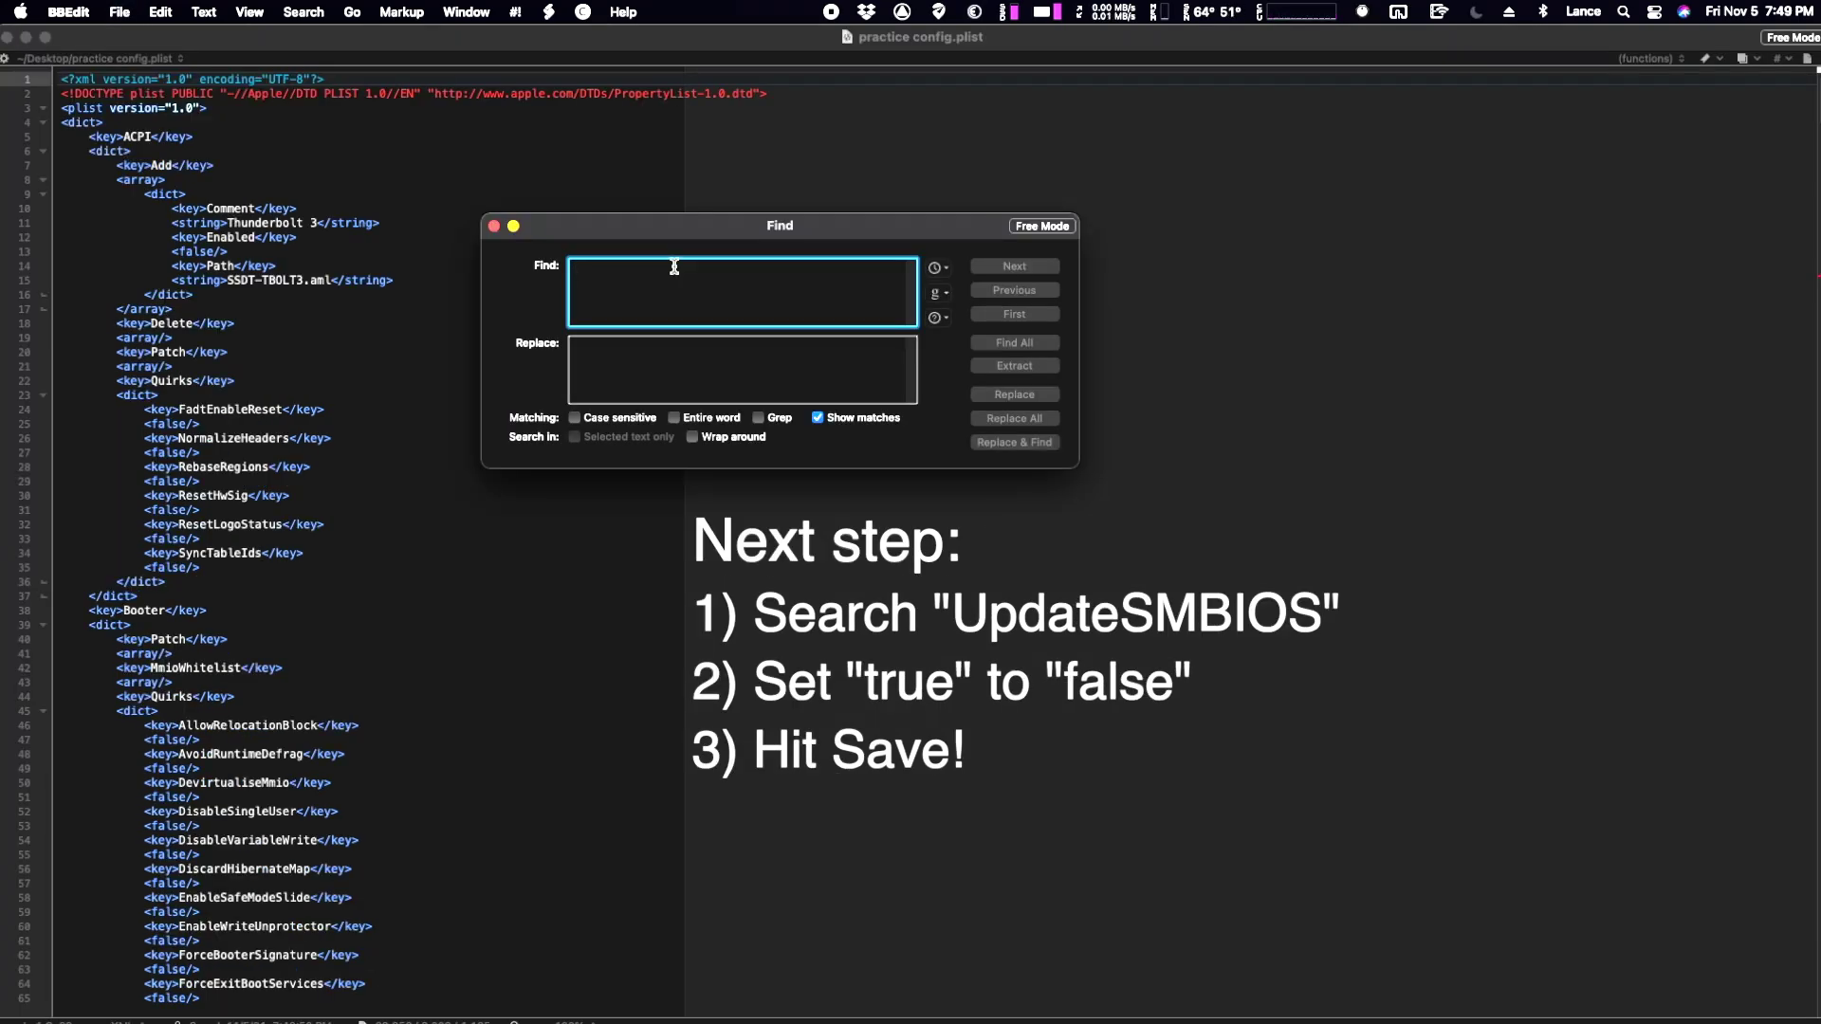
# Search practice config.plist for "UpdateSMBIOS".
pyautogui.write('Update')
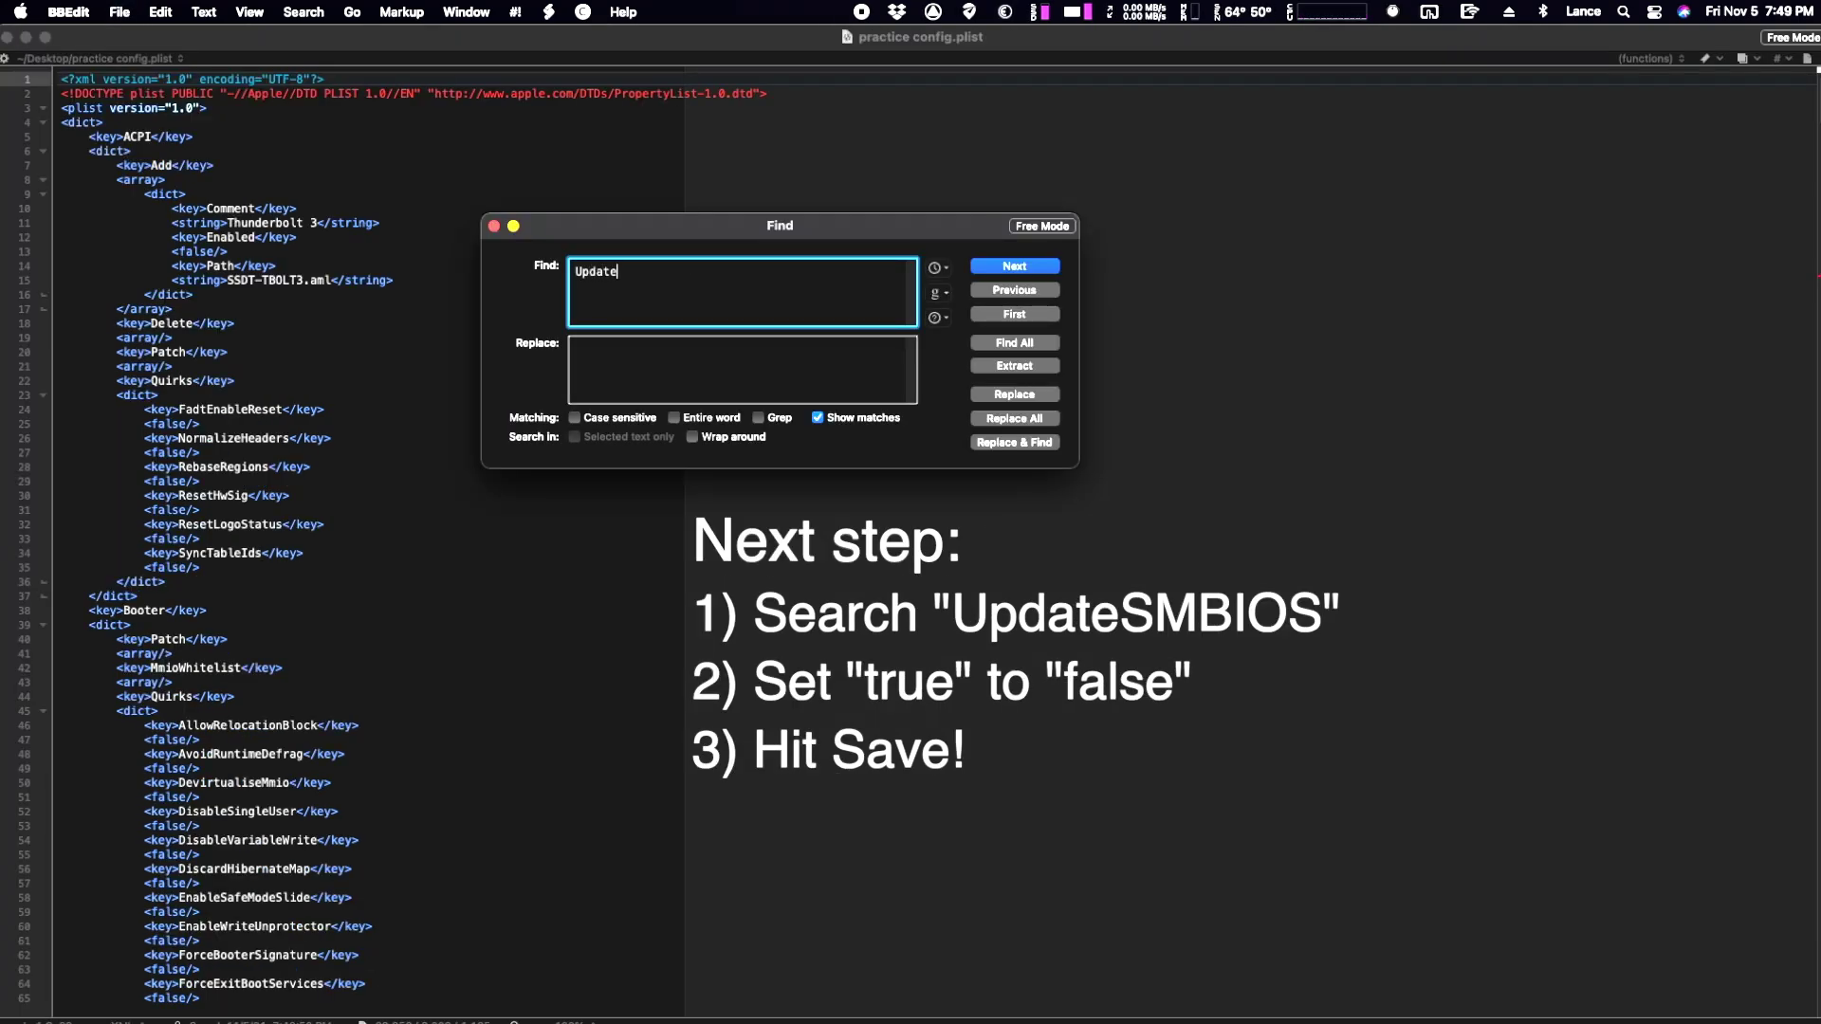
pyautogui.write('SMBIOS')
pyautogui.press('Return')
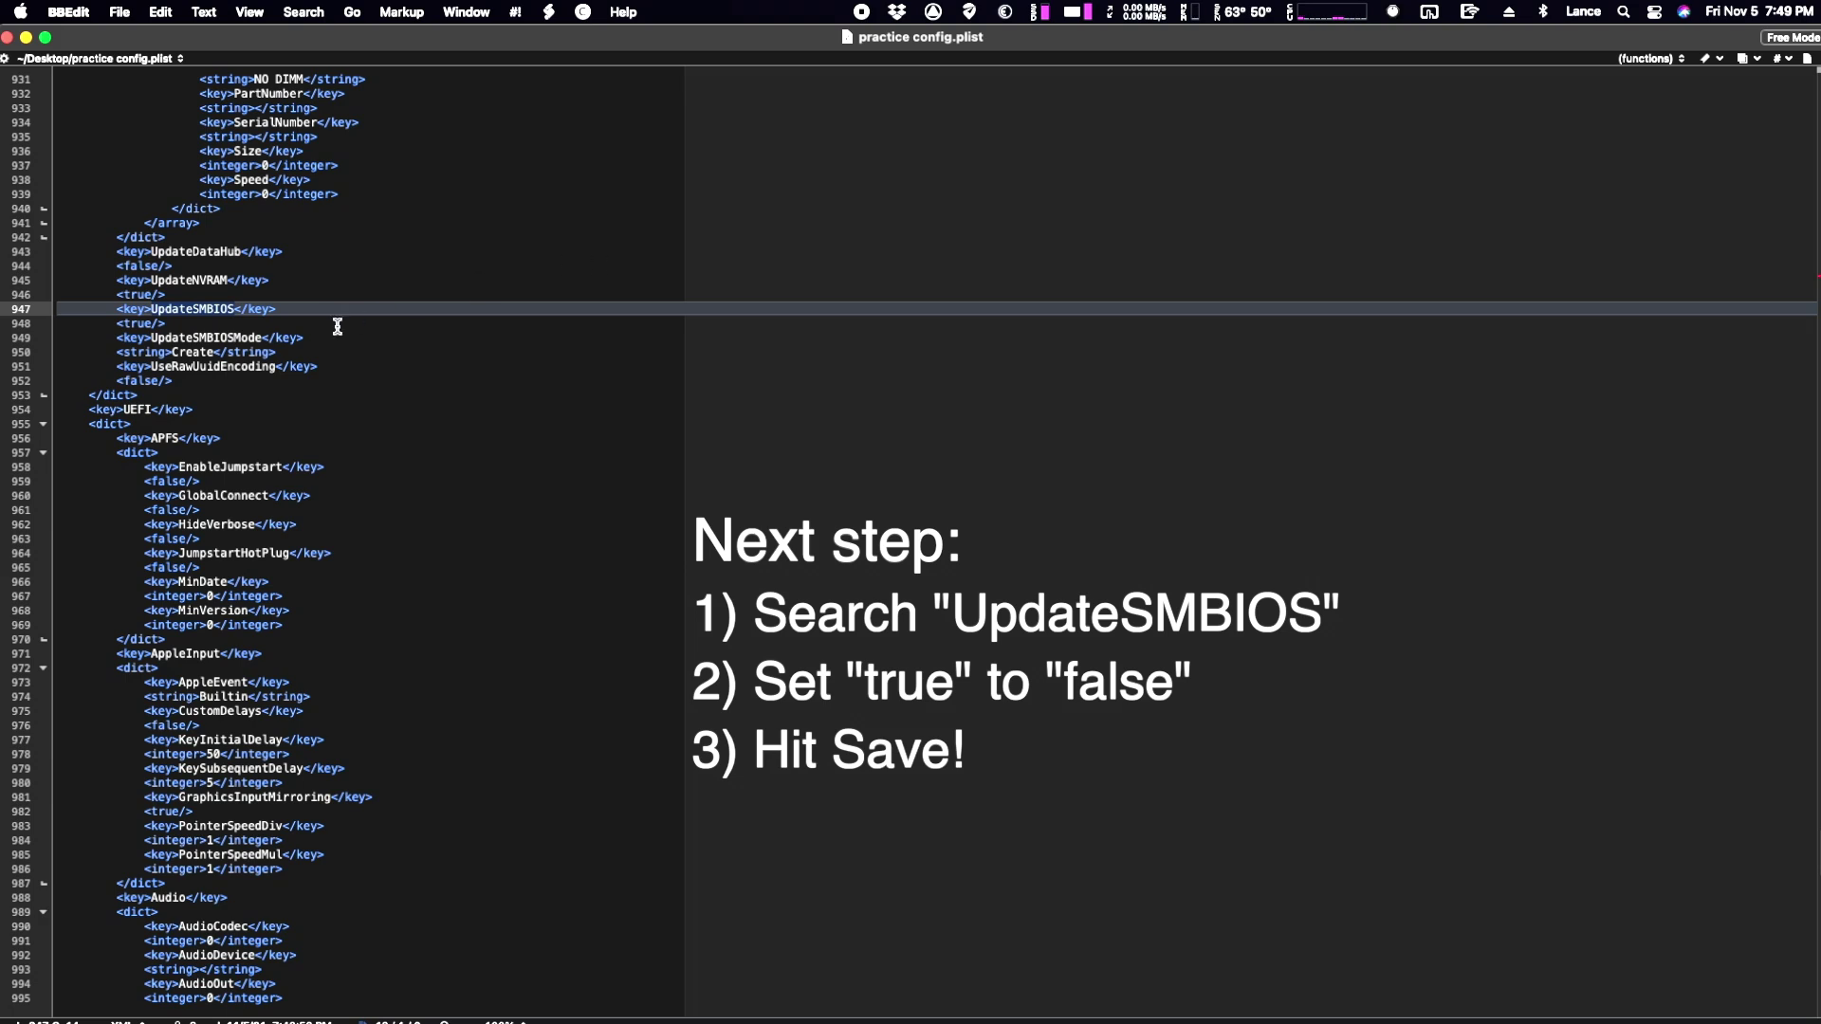
# Set the UpdateSMBIOS value on the line below its key to false and save the file.
pyautogui.doubleClick(143, 324)
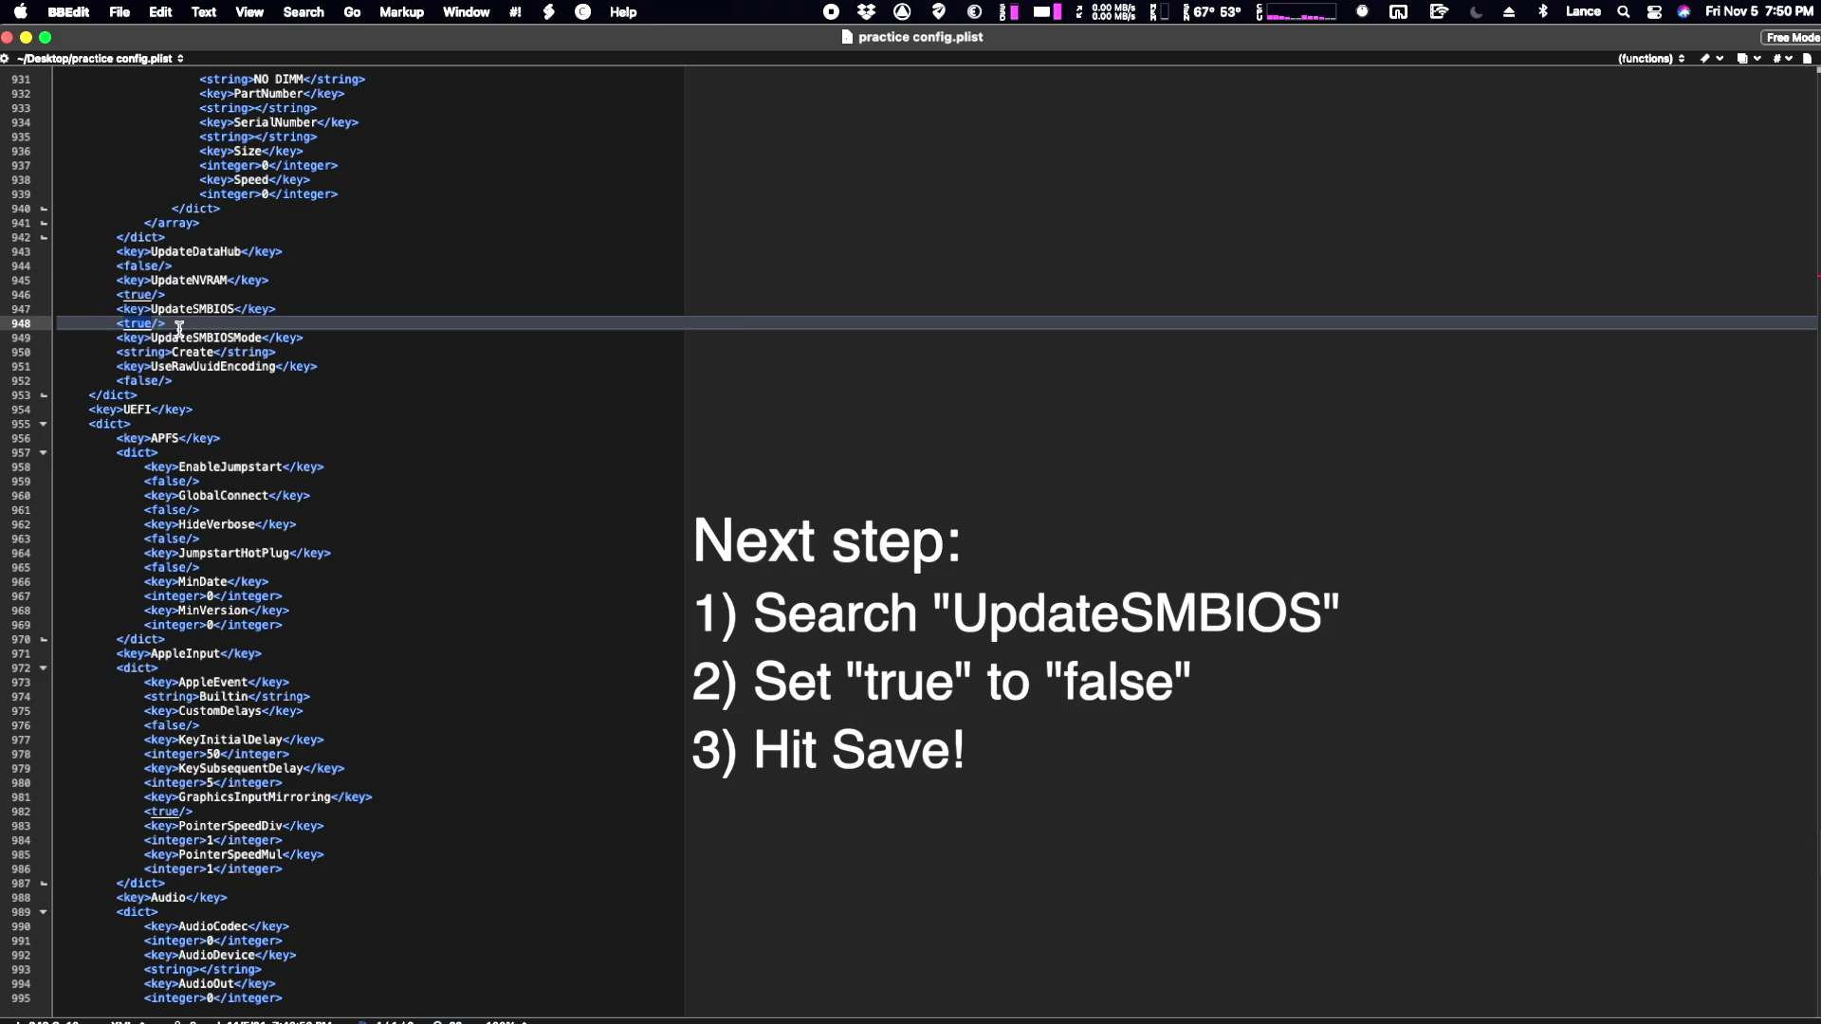
pyautogui.write('false')
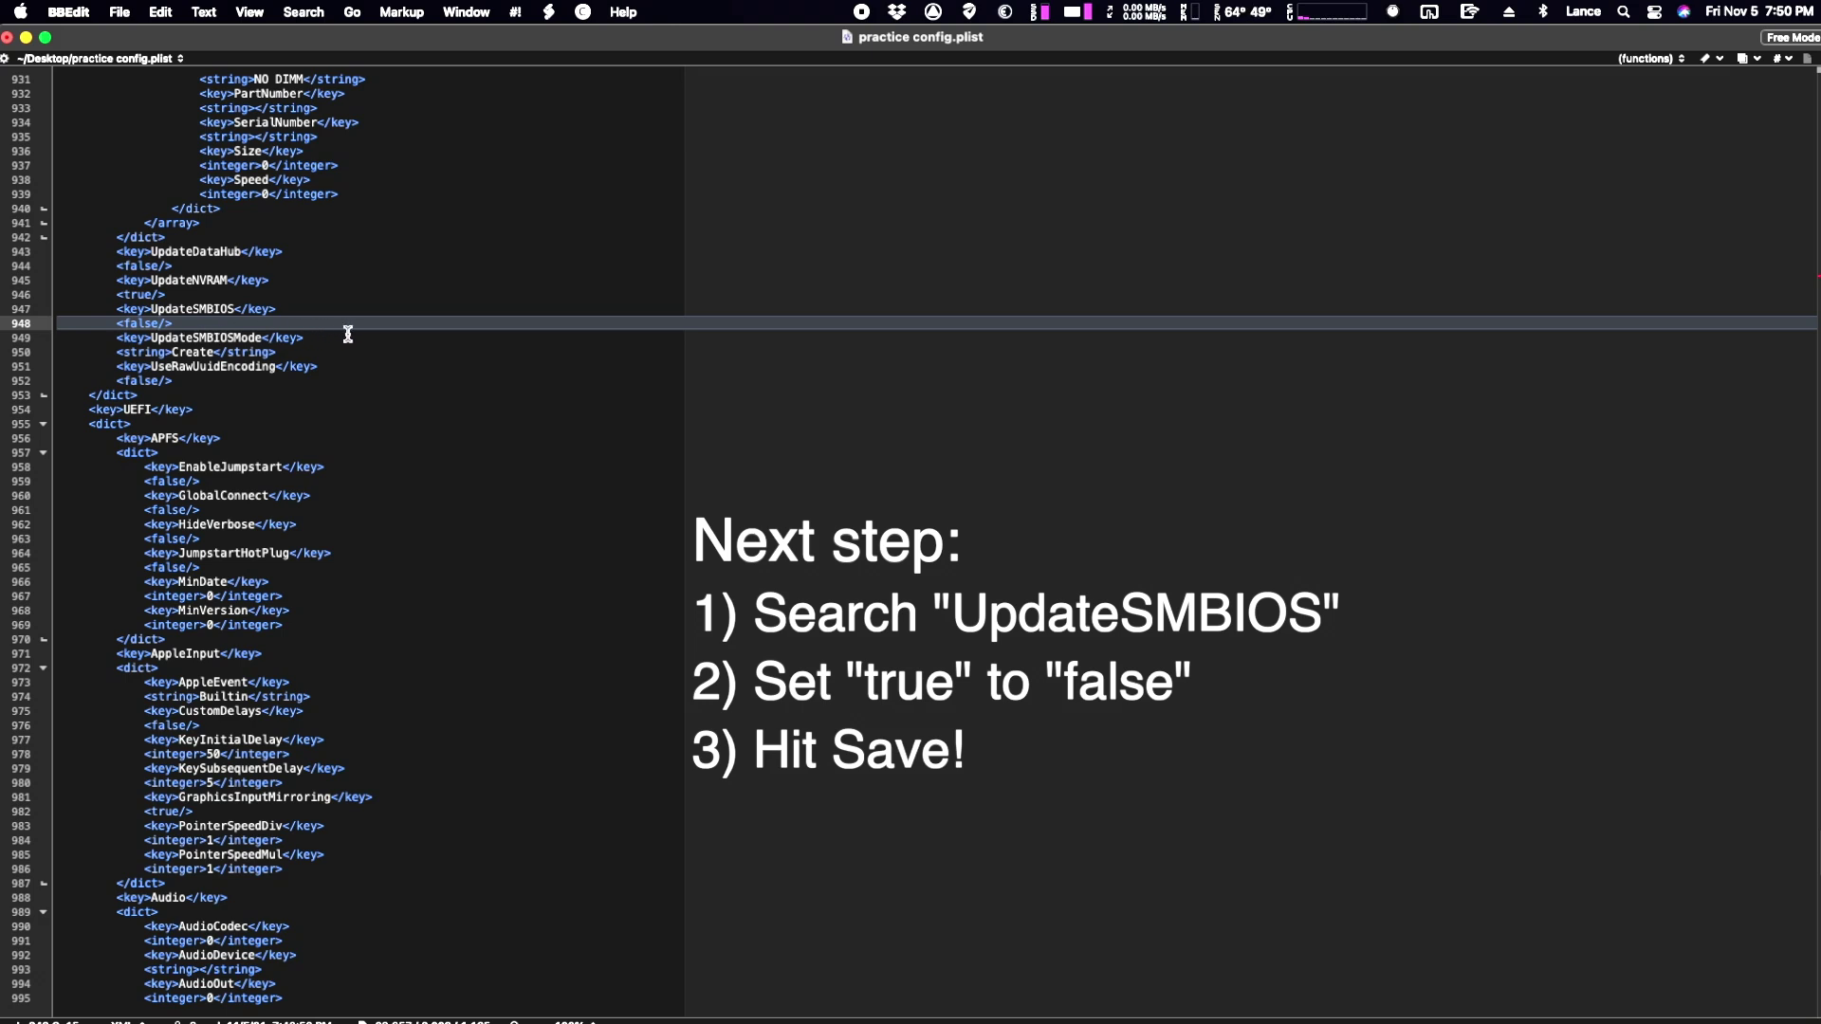
pyautogui.press('super+s')
# Make sure practice config.plist is saved and quit BBEdit.
pyautogui.click(122, 11)
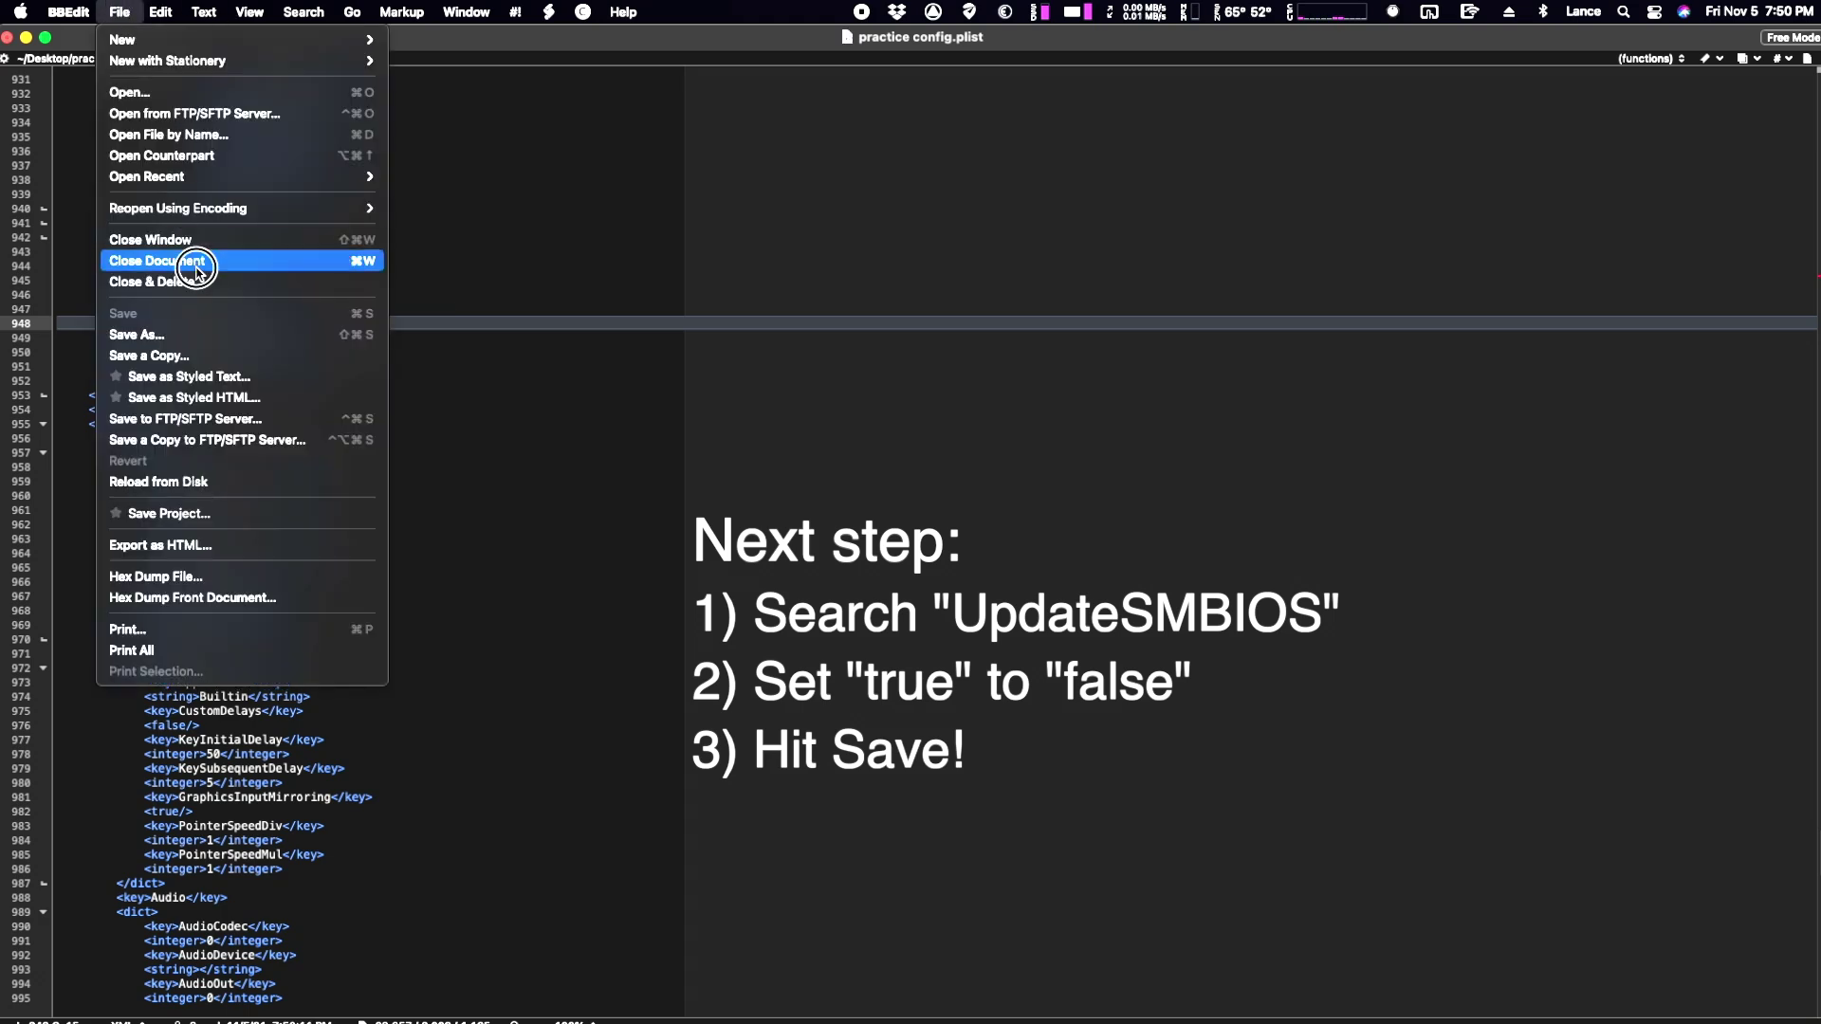
pyautogui.click(195, 315)
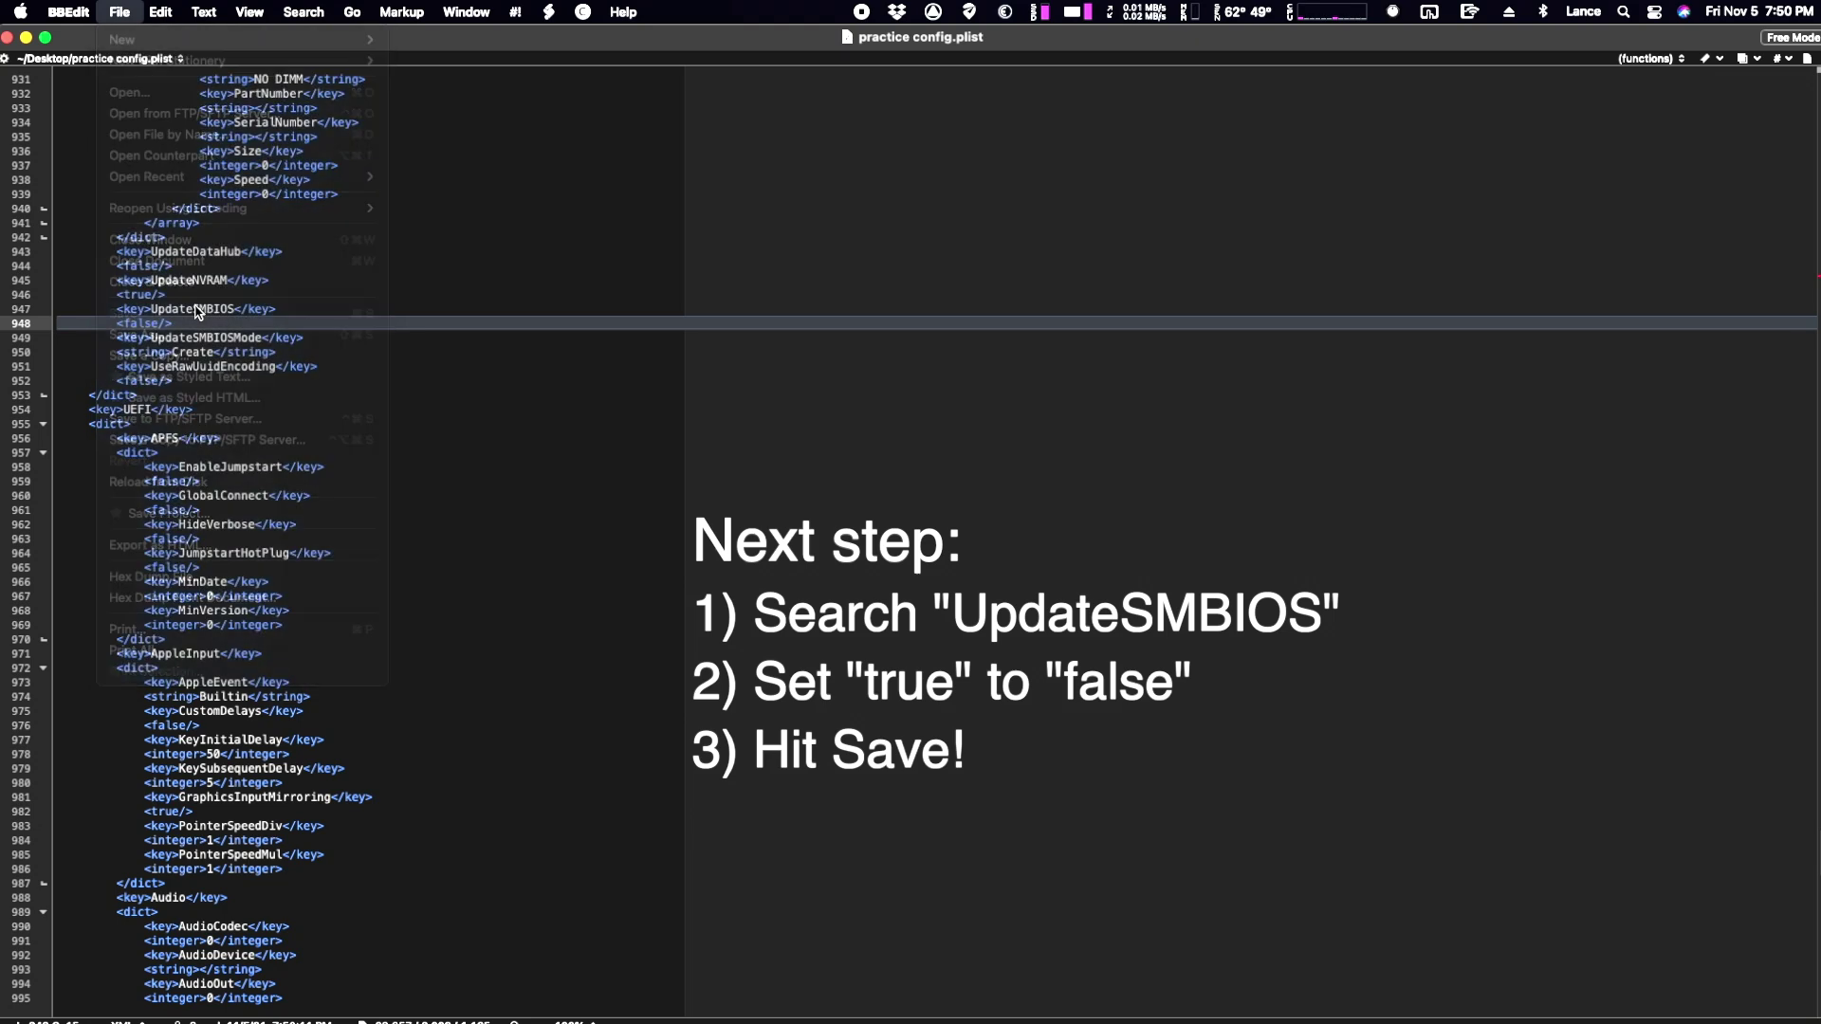
pyautogui.click(80, 11)
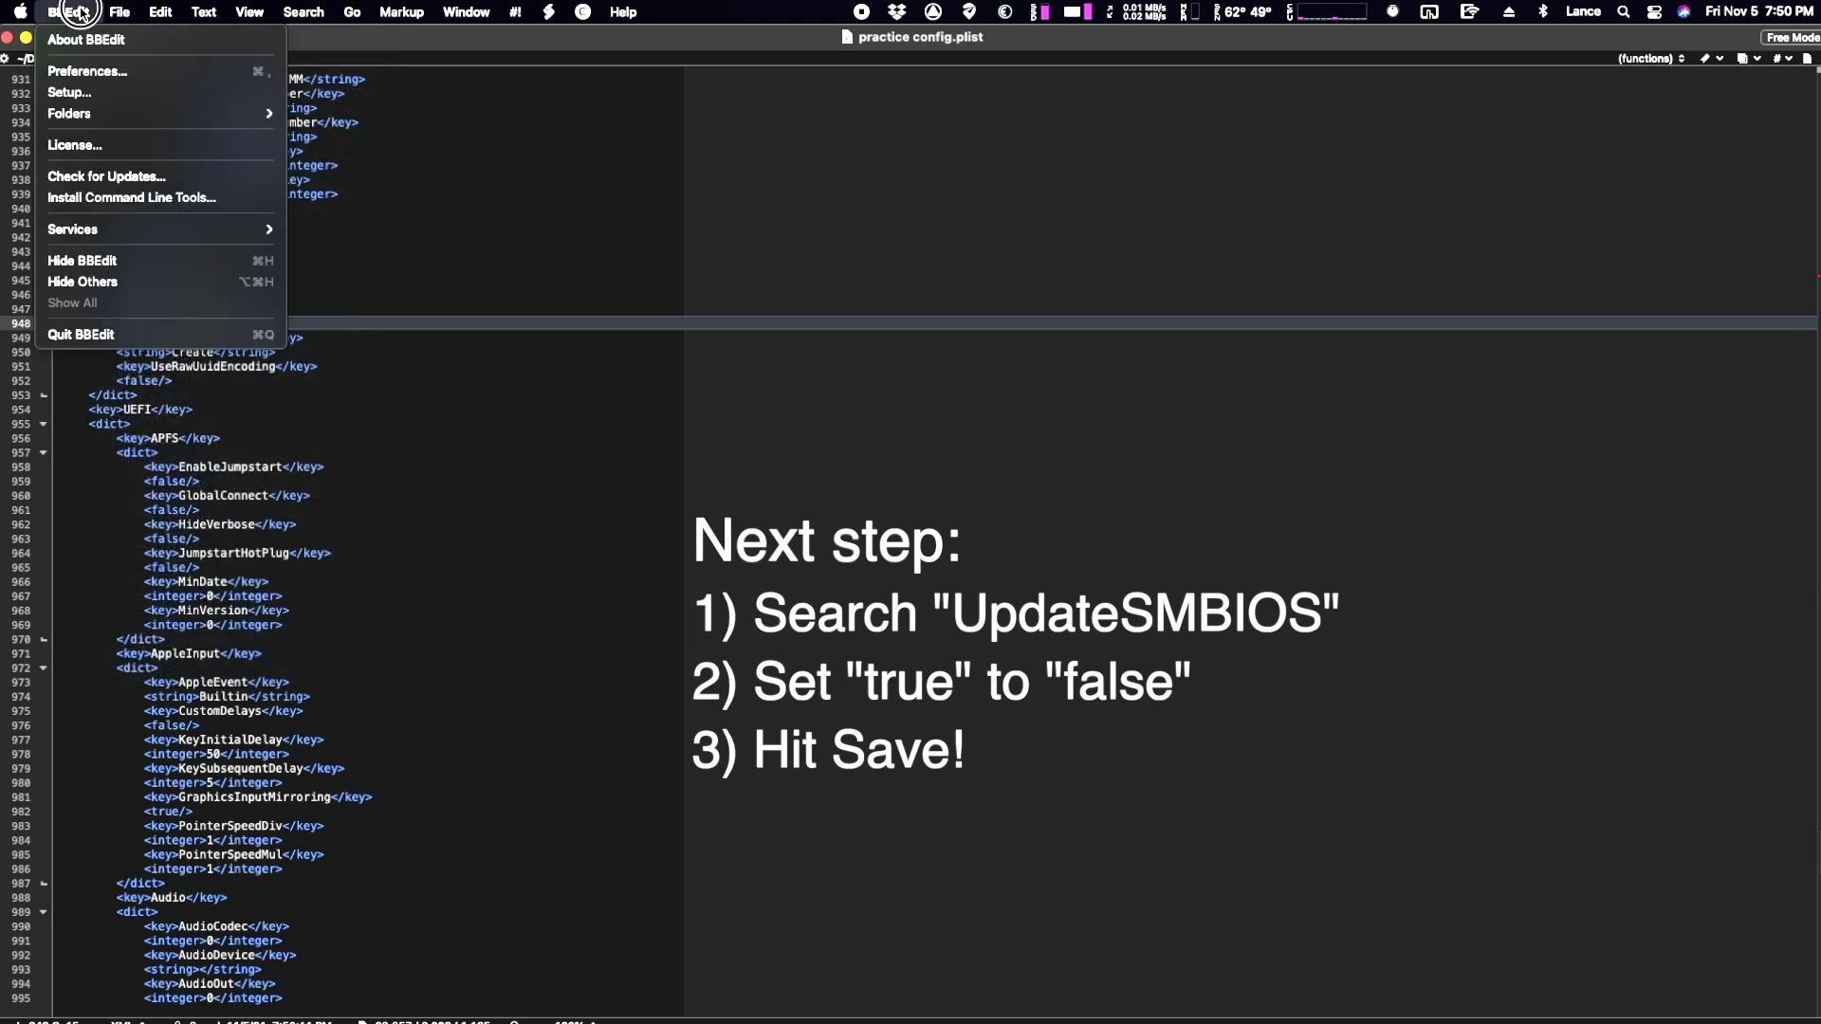
pyautogui.click(122, 336)
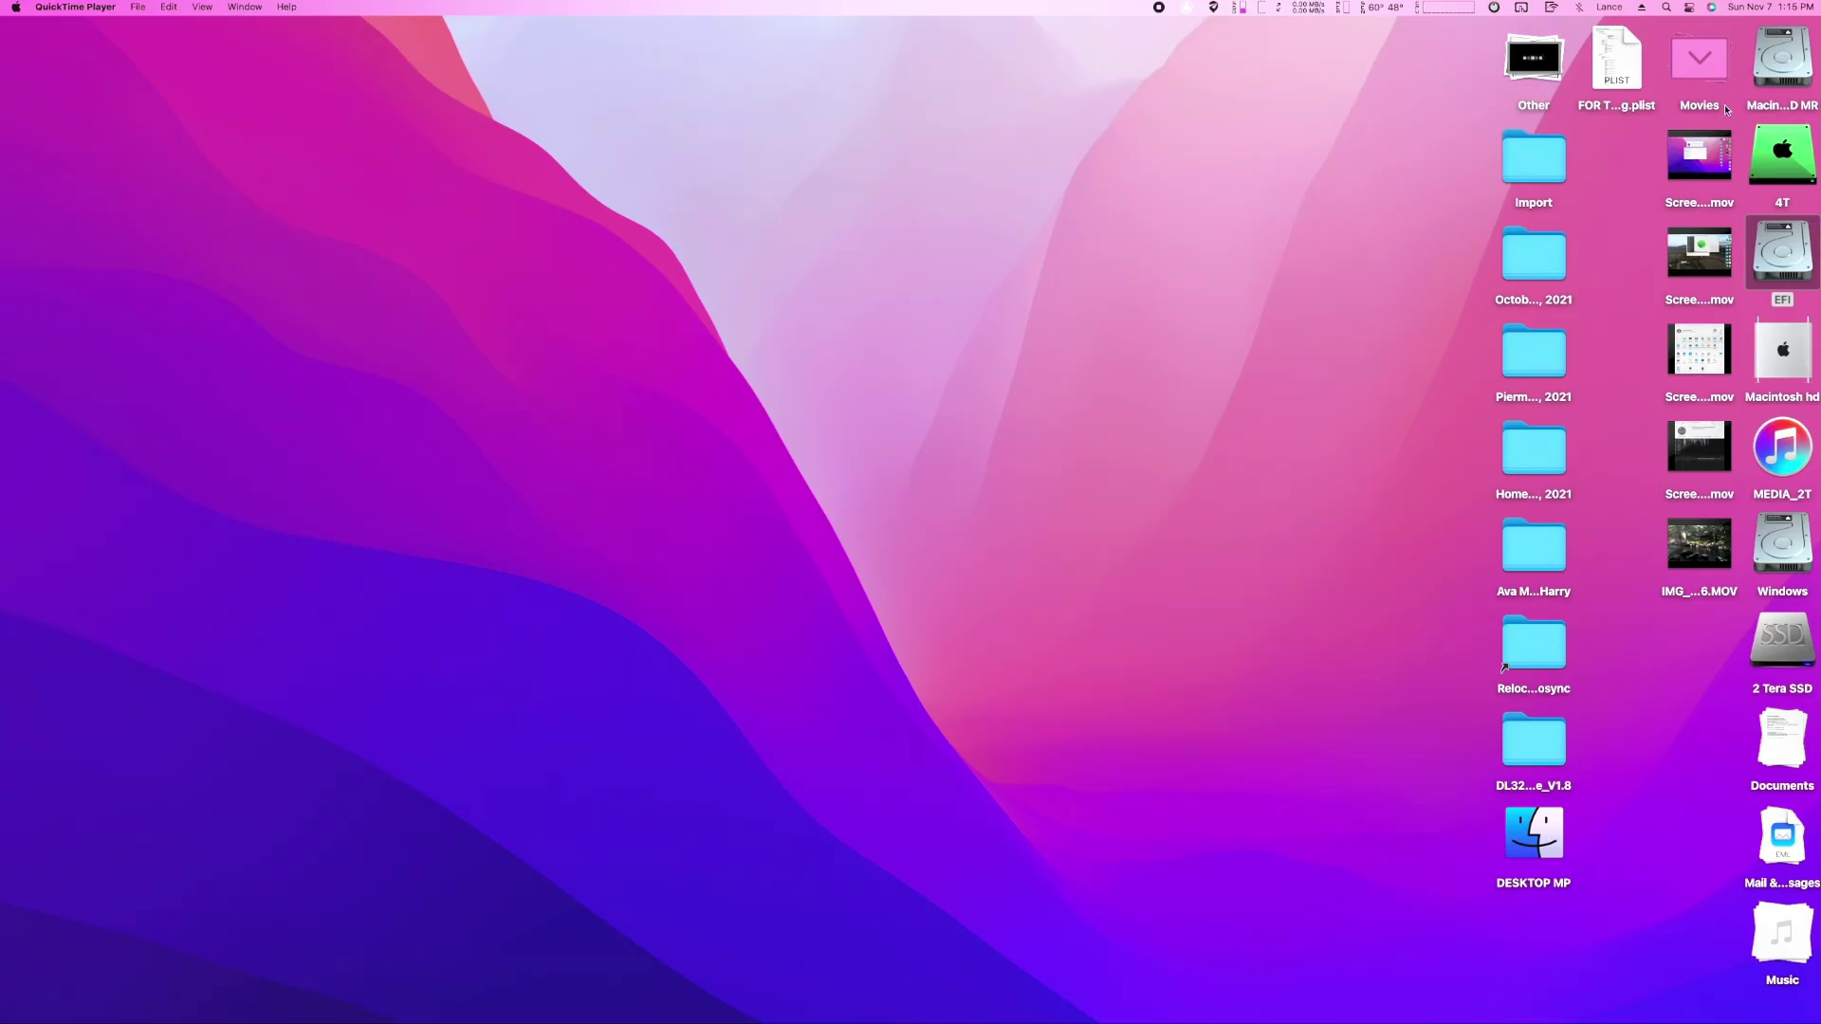
# Open the mounted EFI volume from the desktop and go into its EFI/OC folder.
pyautogui.doubleClick(1793, 258)
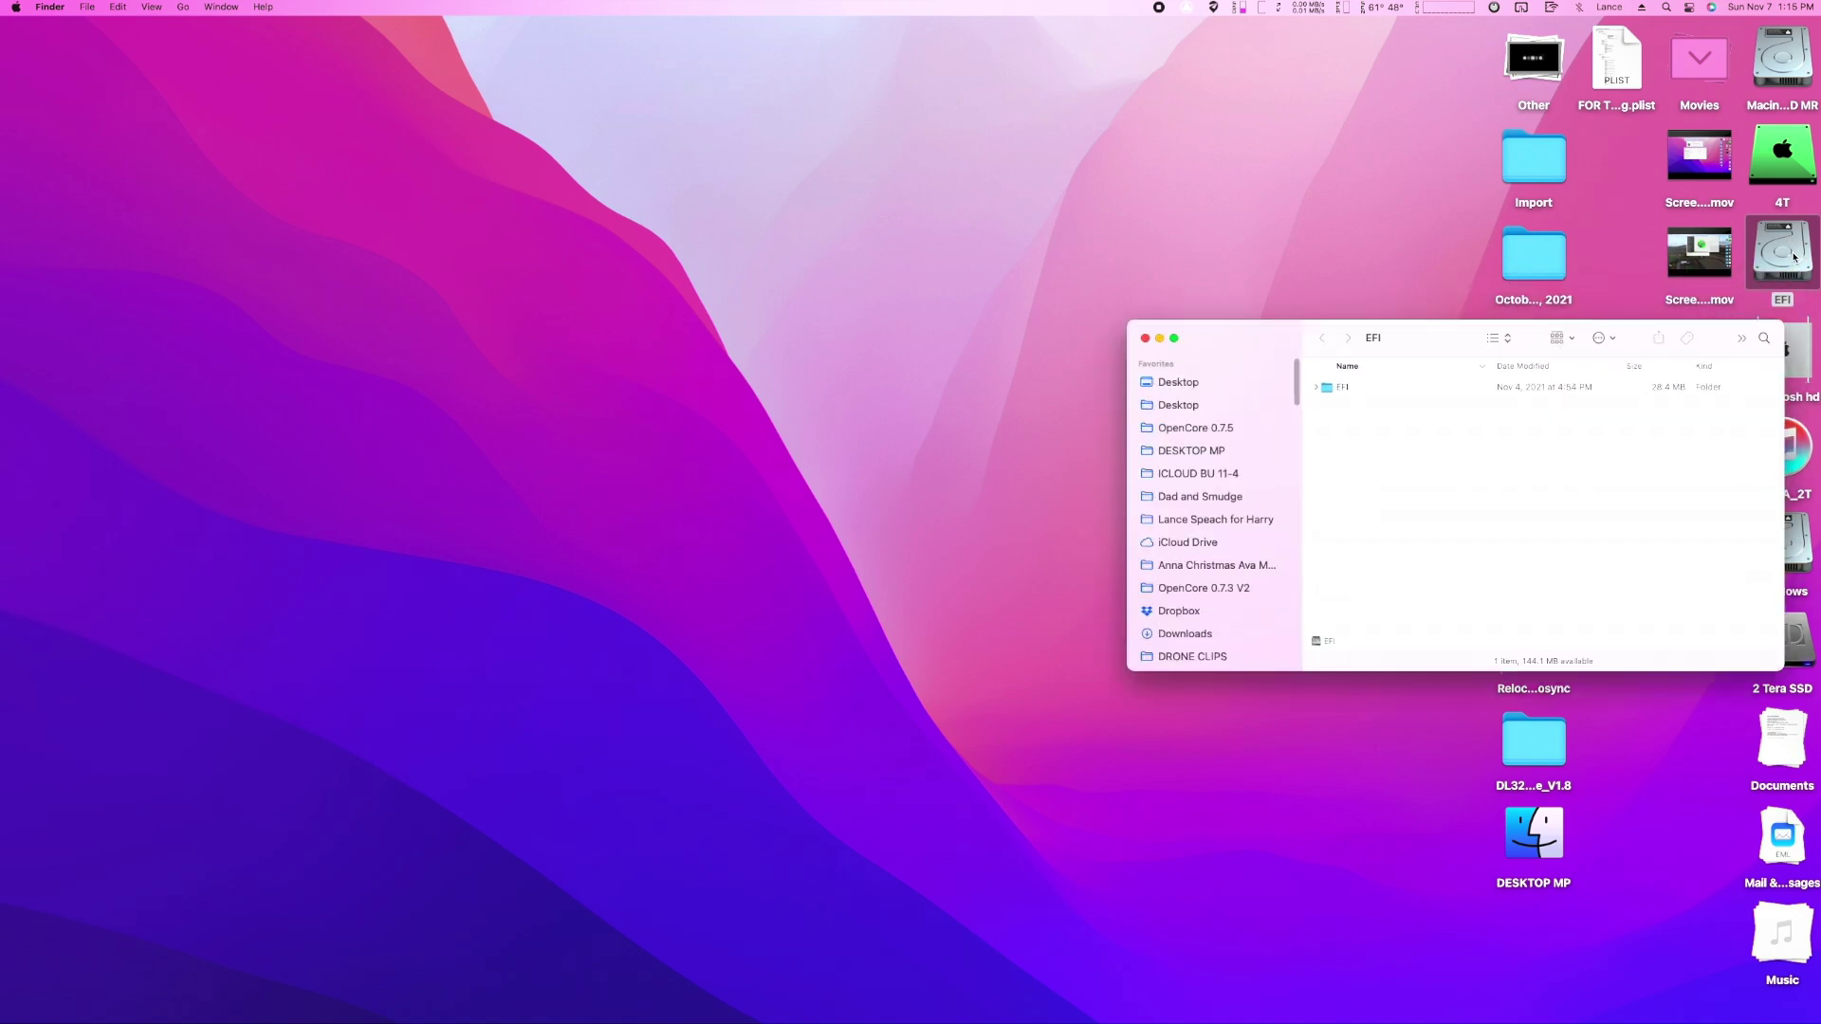
pyautogui.doubleClick(1369, 385)
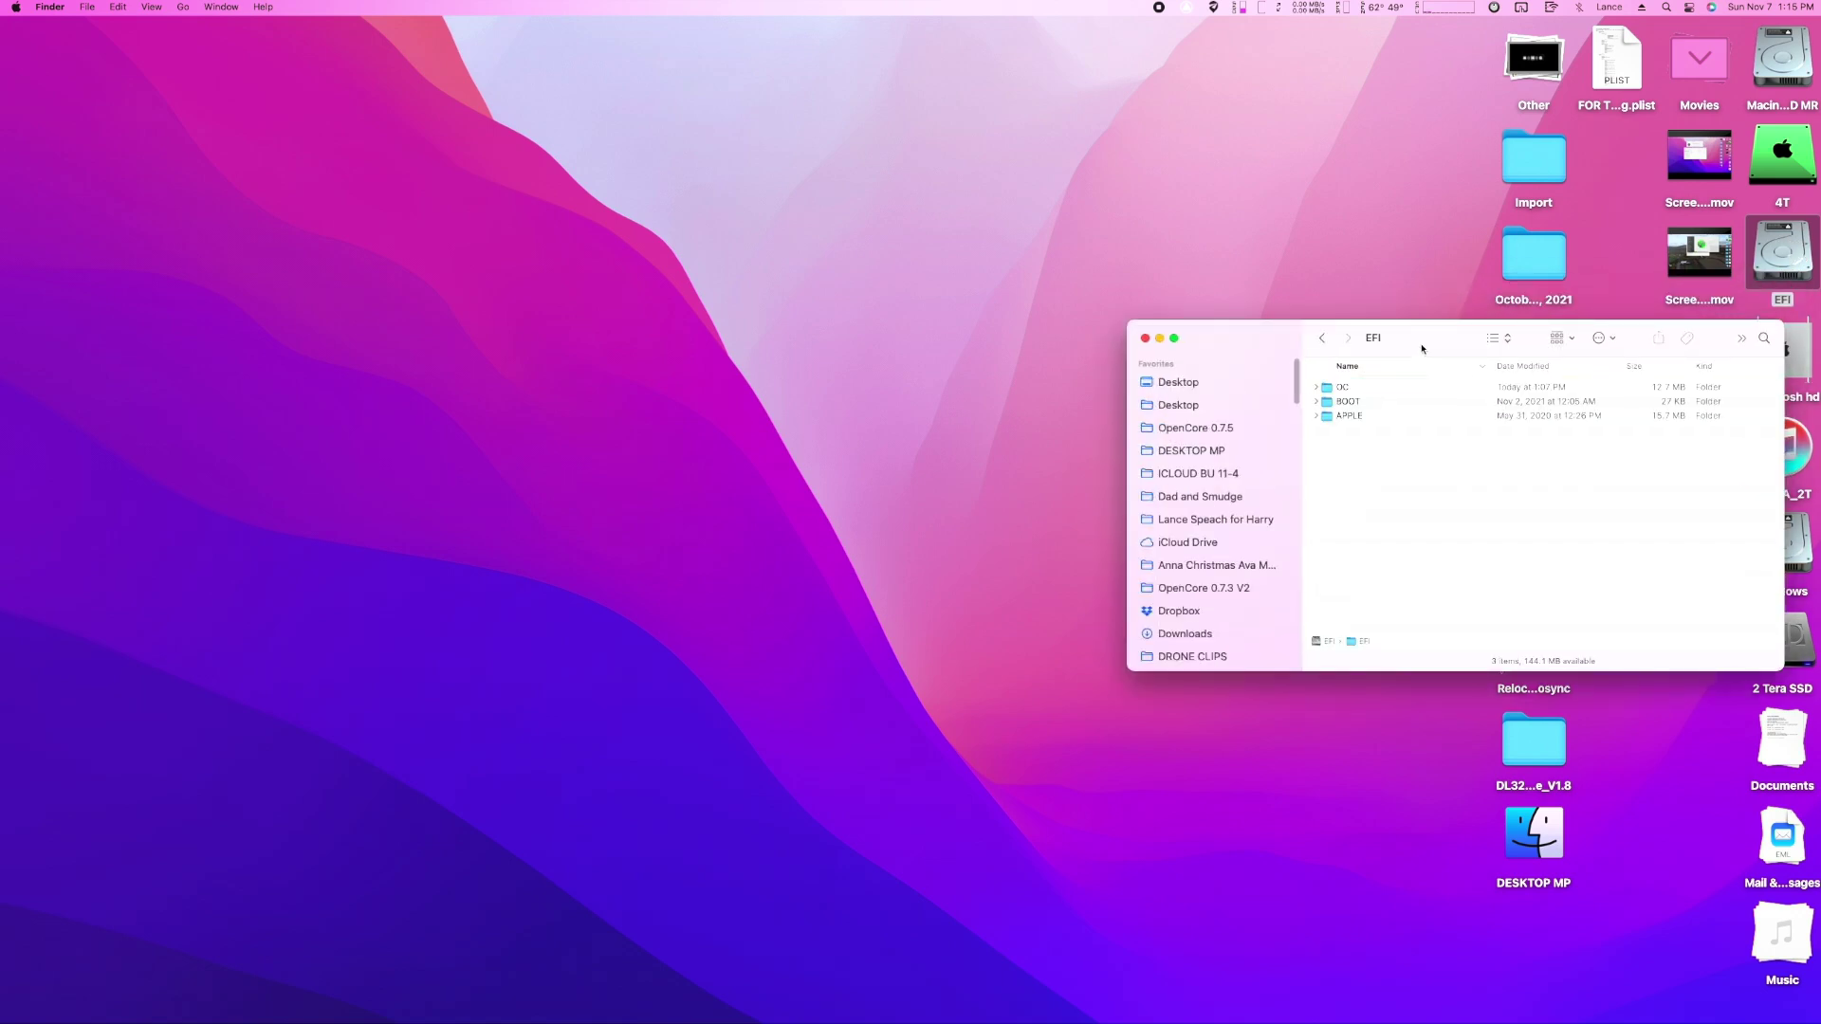
pyautogui.moveTo(1421, 349); pyautogui.dragTo(1377, 337)
pyautogui.click(1323, 377)
pyautogui.doubleClick(1325, 377)
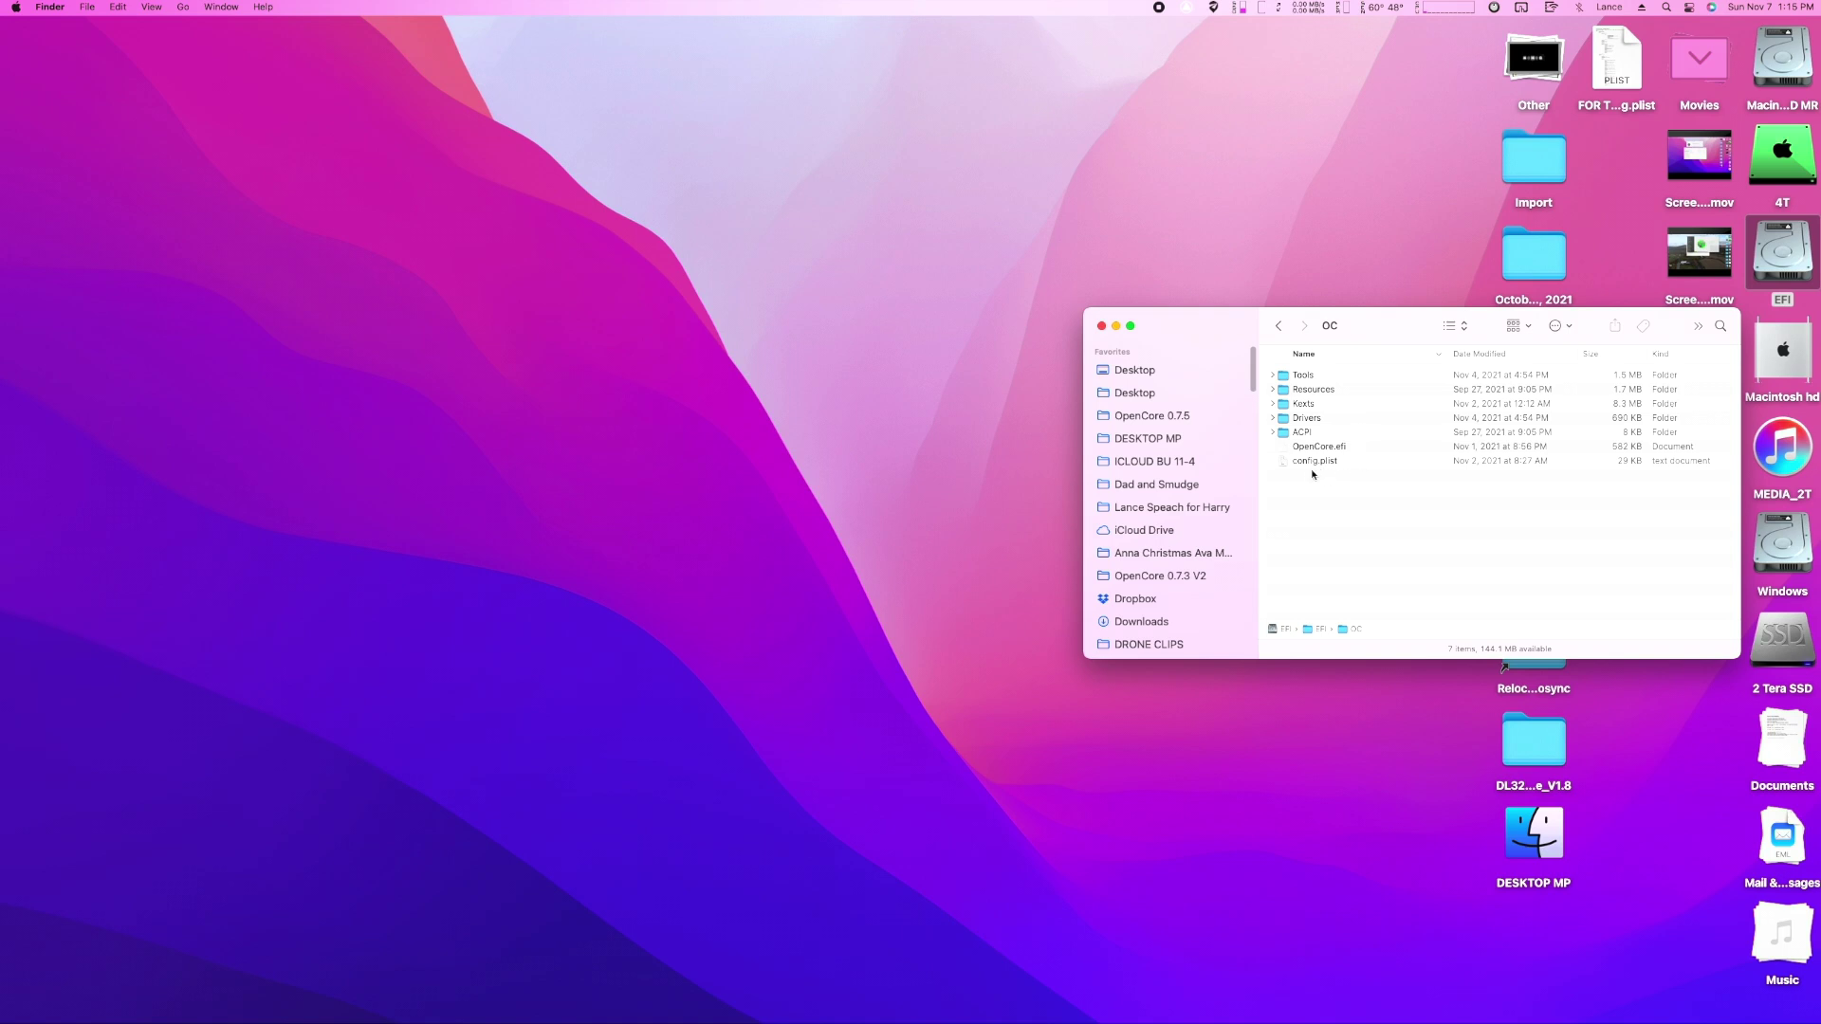
# Open a second Finder window beside it and browse to OpenCore 0.7.5/0.7.5/EFI/OC.
pyautogui.moveTo(896, 990)
pyautogui.doubleClick(1780, 43)
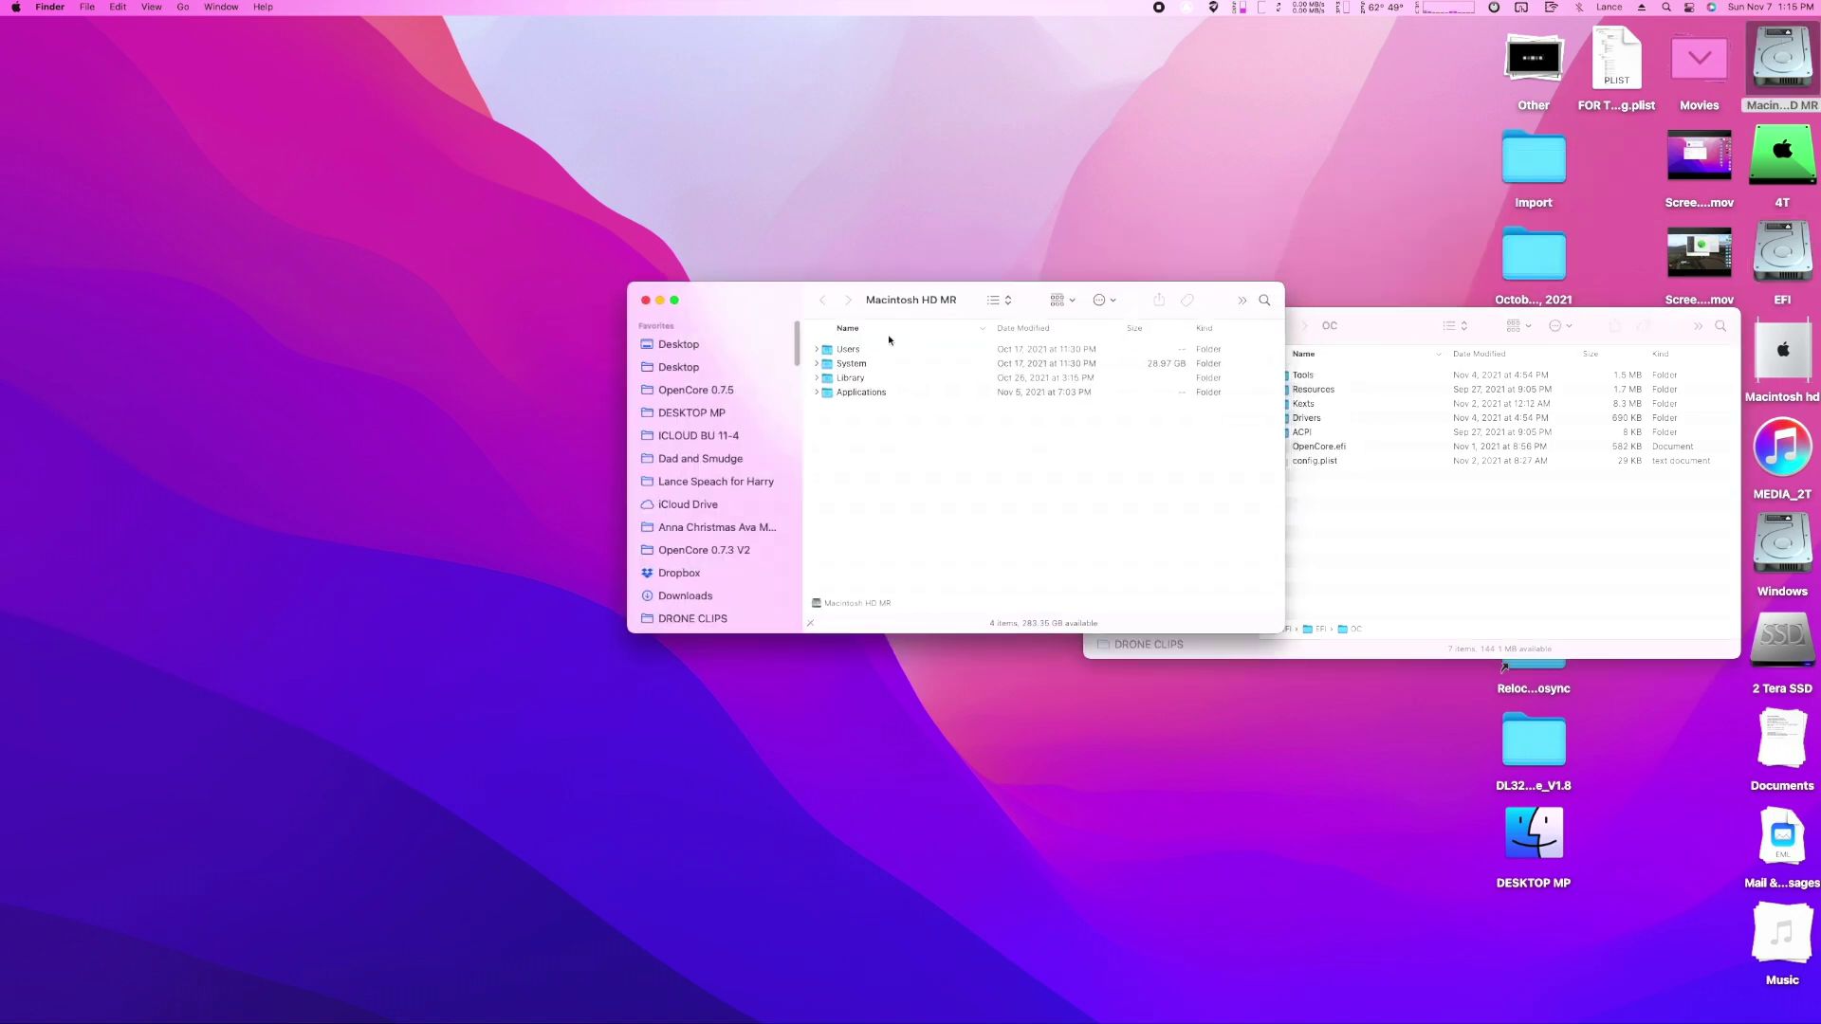
pyautogui.click(710, 390)
pyautogui.moveTo(736, 318); pyautogui.dragTo(384, 361)
pyautogui.doubleClick(496, 391)
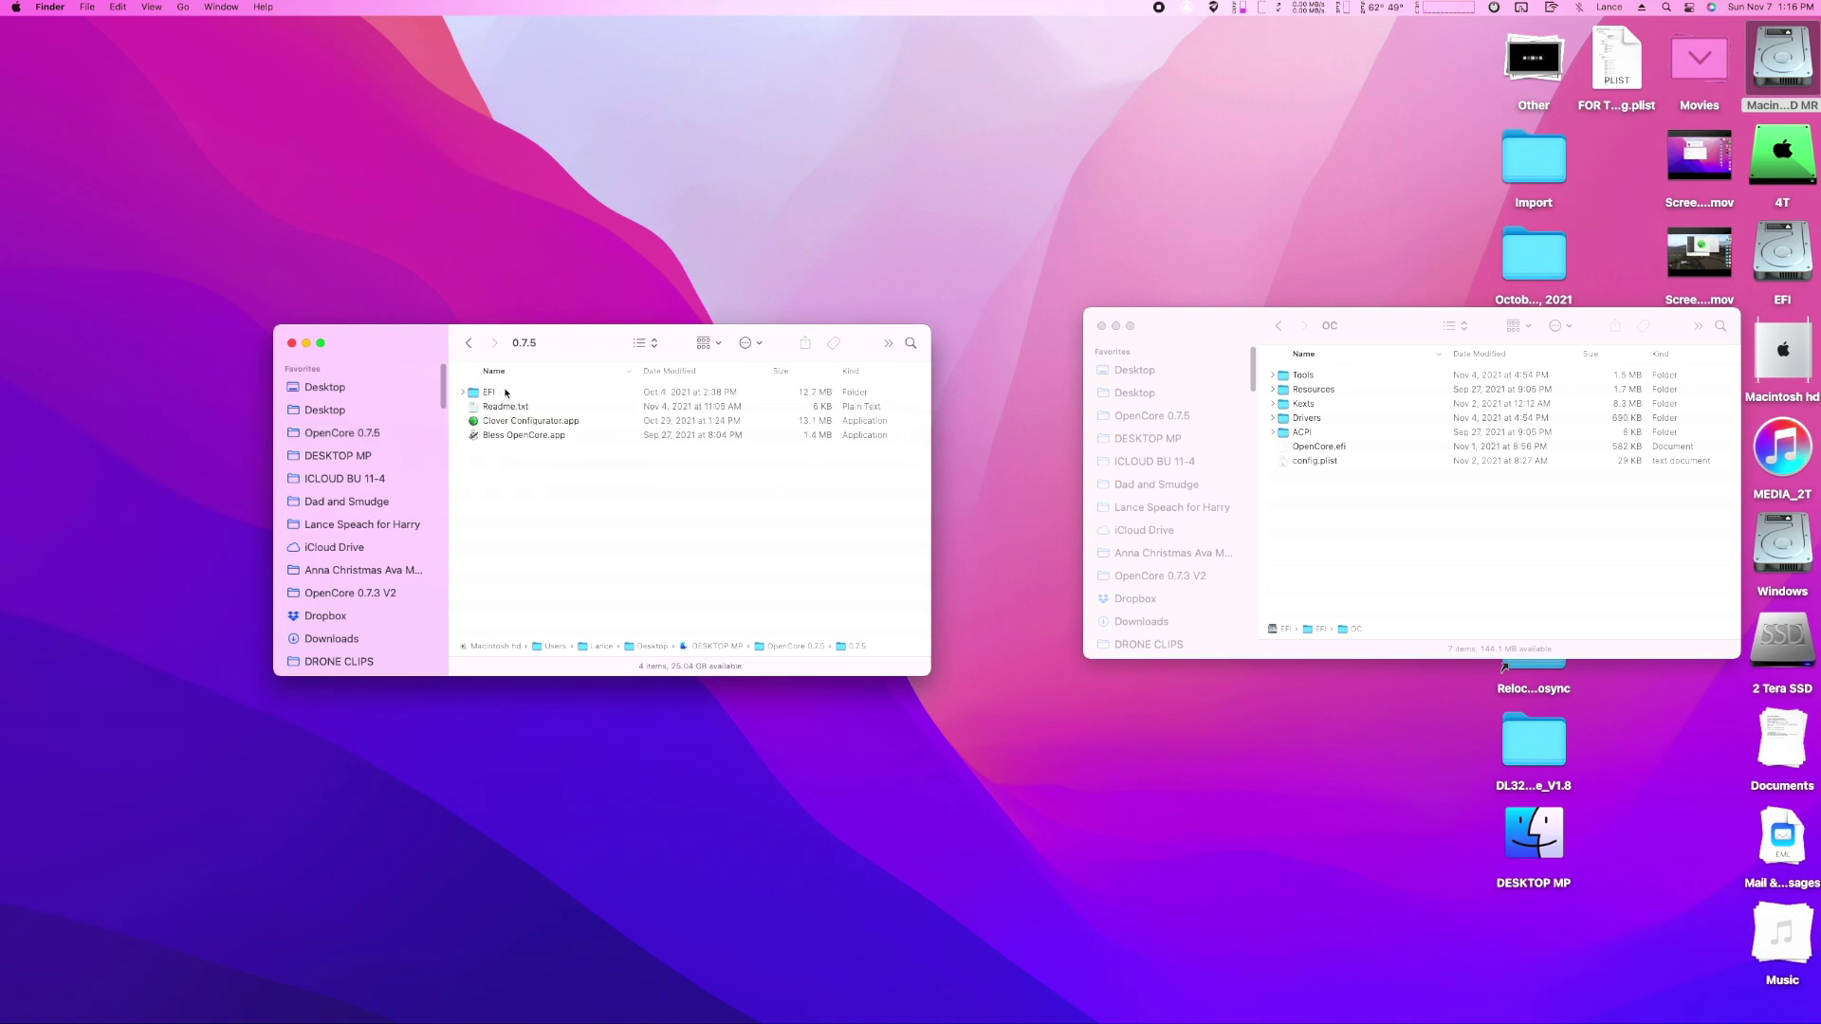
pyautogui.doubleClick(489, 392)
pyautogui.doubleClick(505, 392)
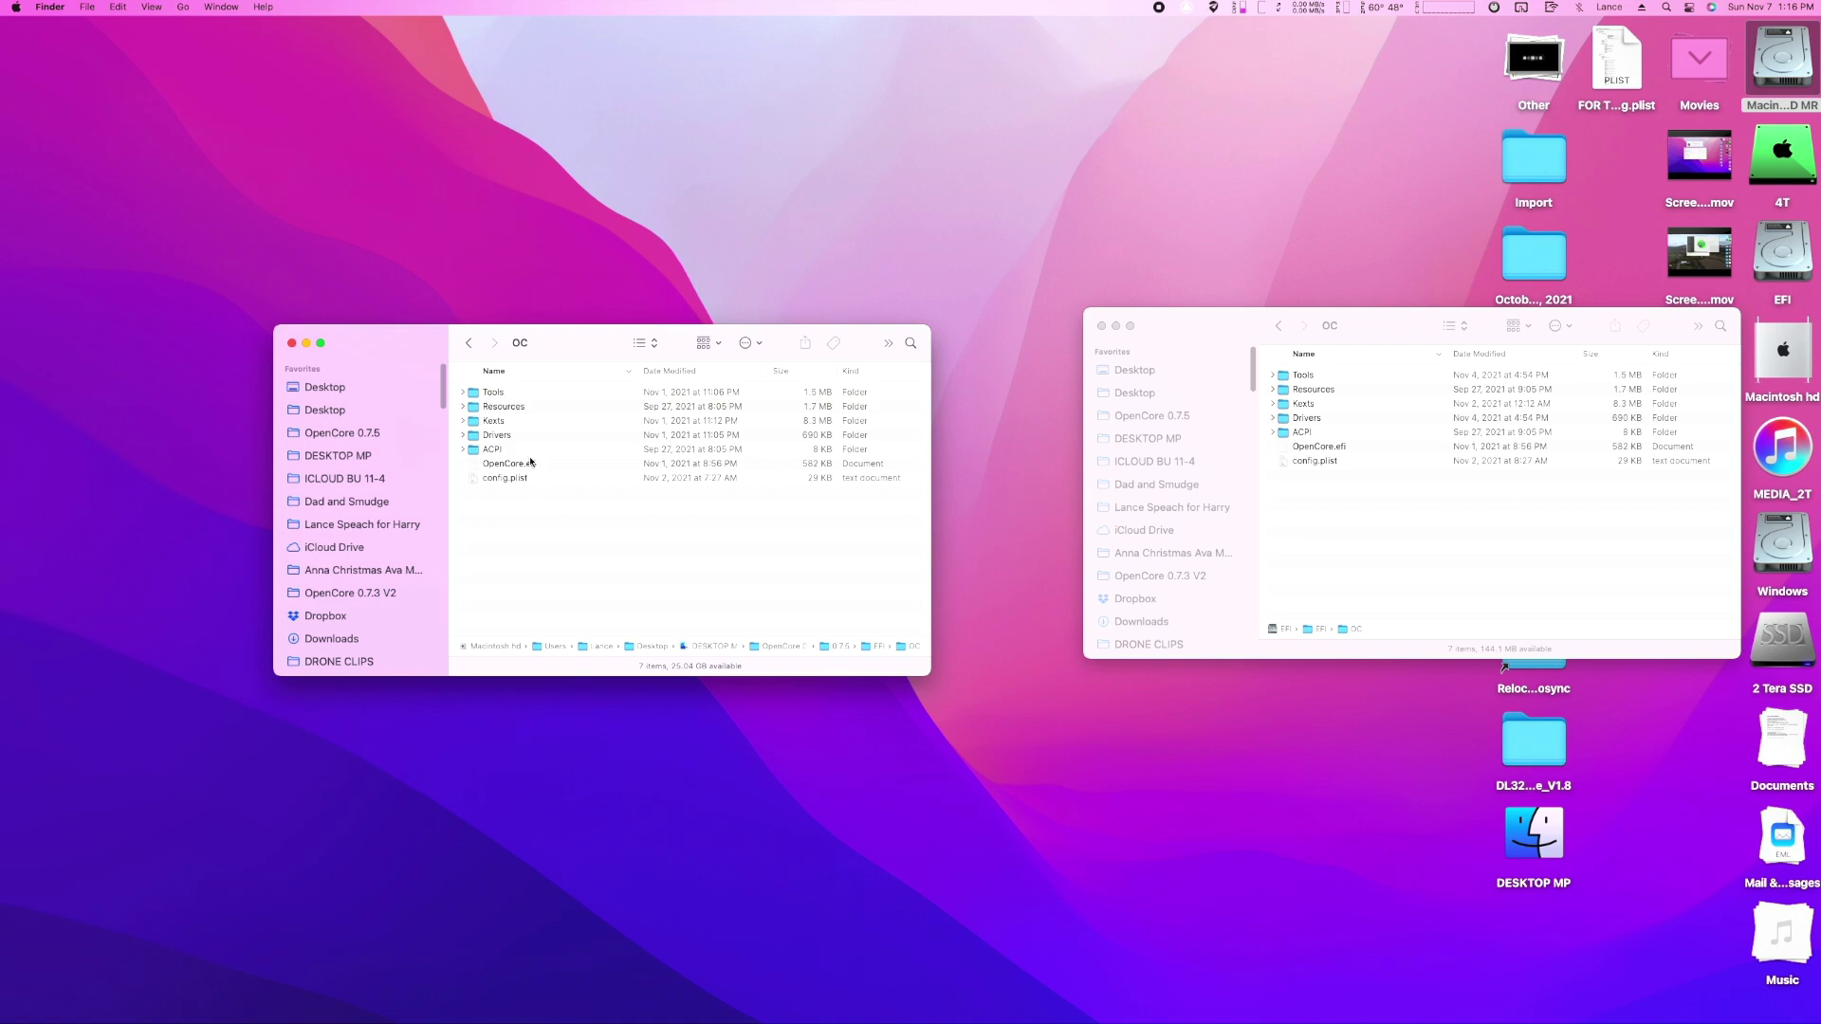
# Replace config.plist in the EFI volume's OC folder with the copy from OpenCore 0.7.5, then close both Finder windows.
pyautogui.click(479, 481)
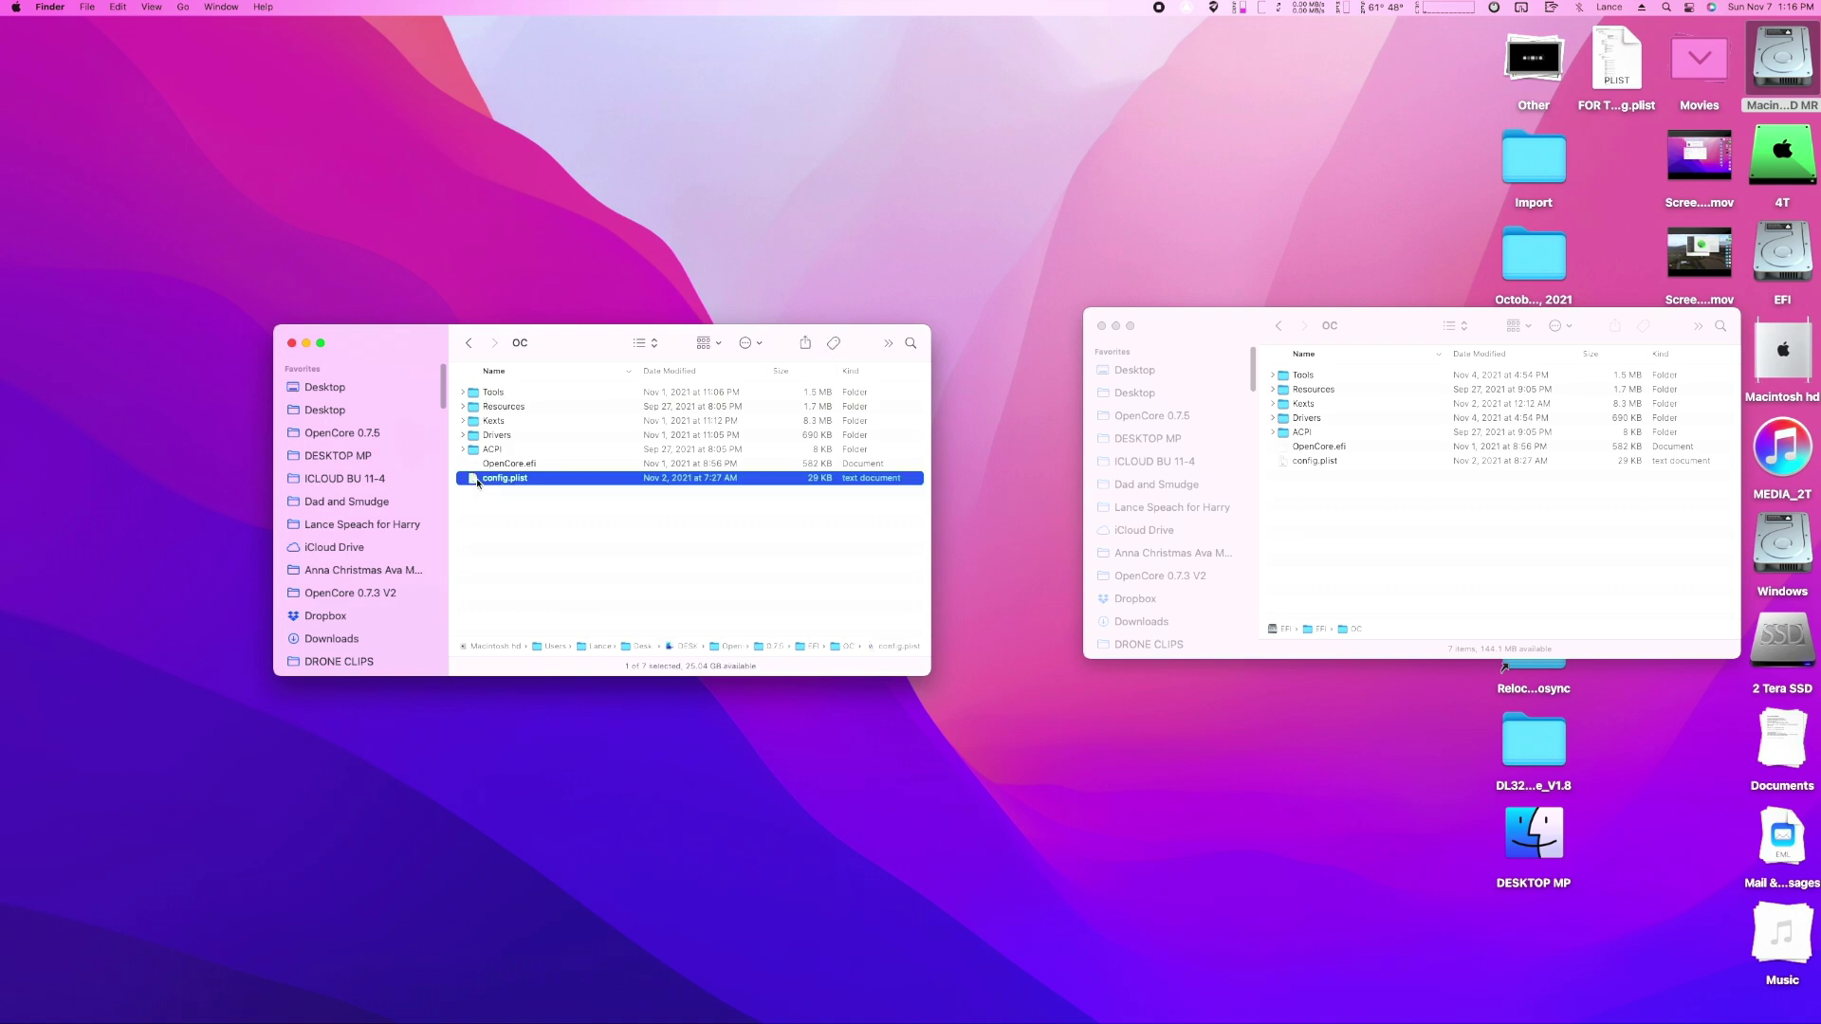
pyautogui.moveTo(479, 480); pyautogui.dragTo(1341, 551)
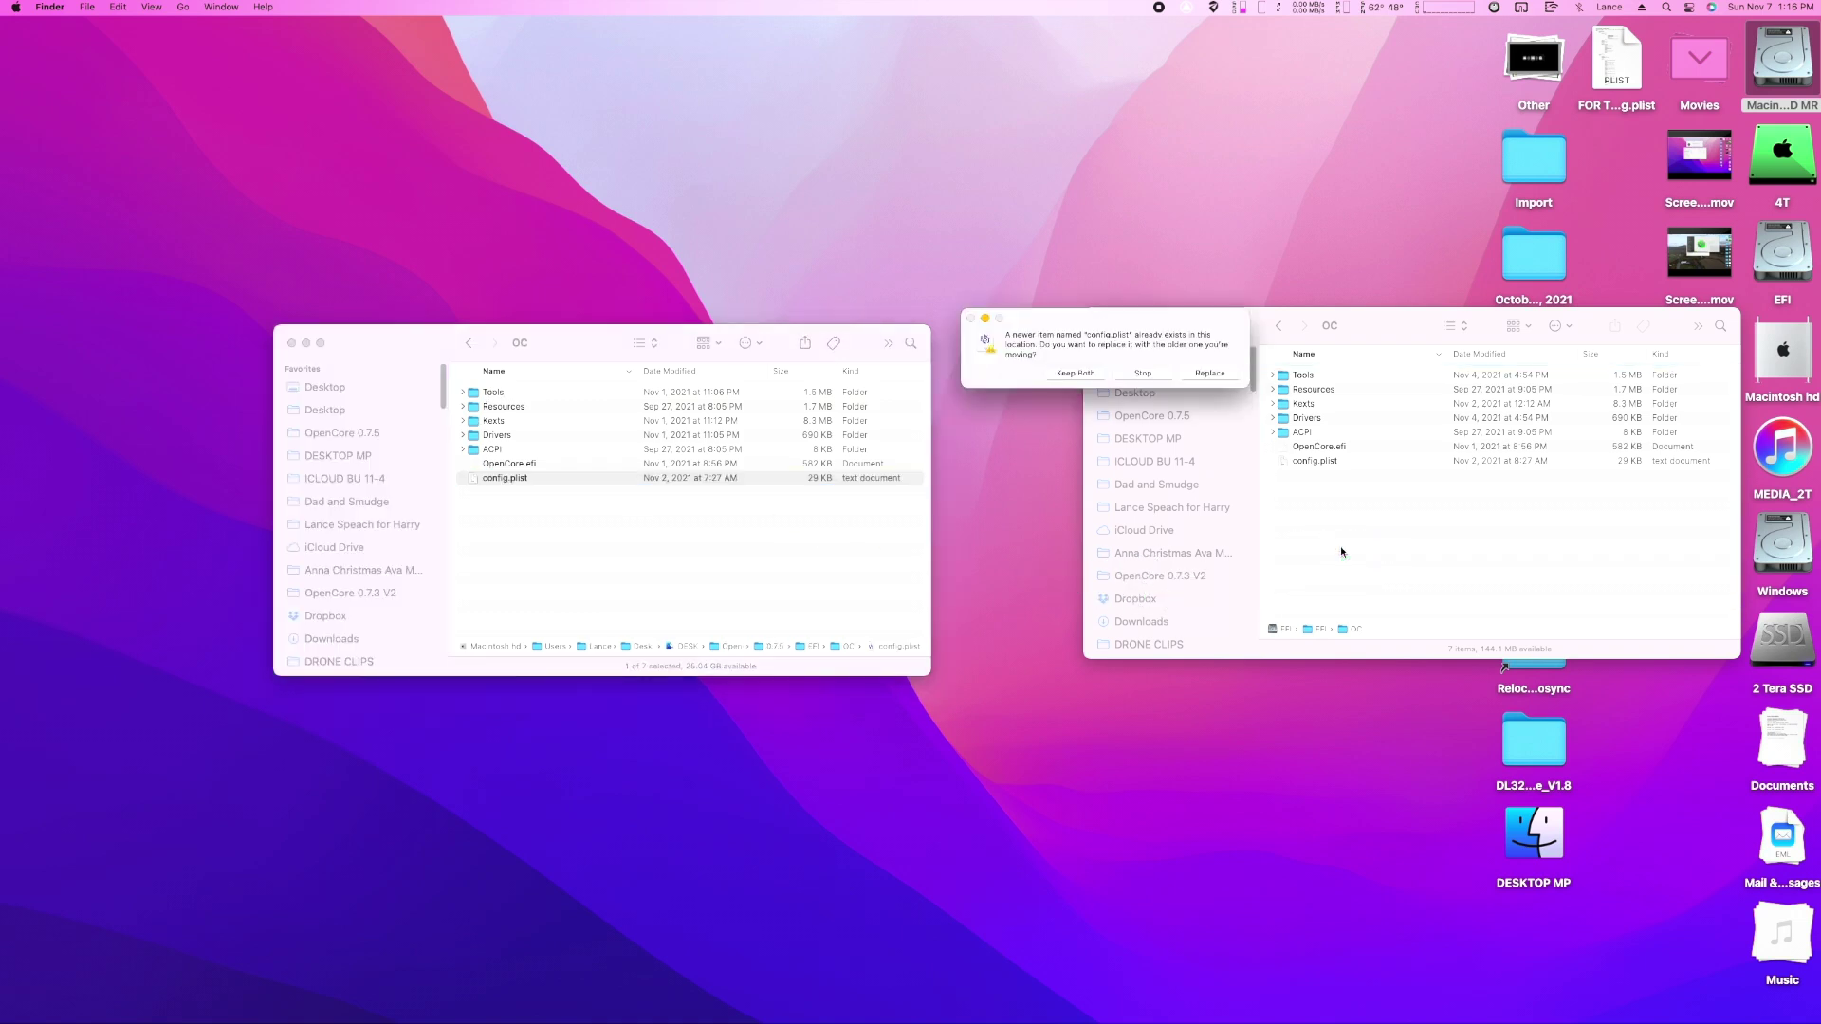
pyautogui.click(1221, 374)
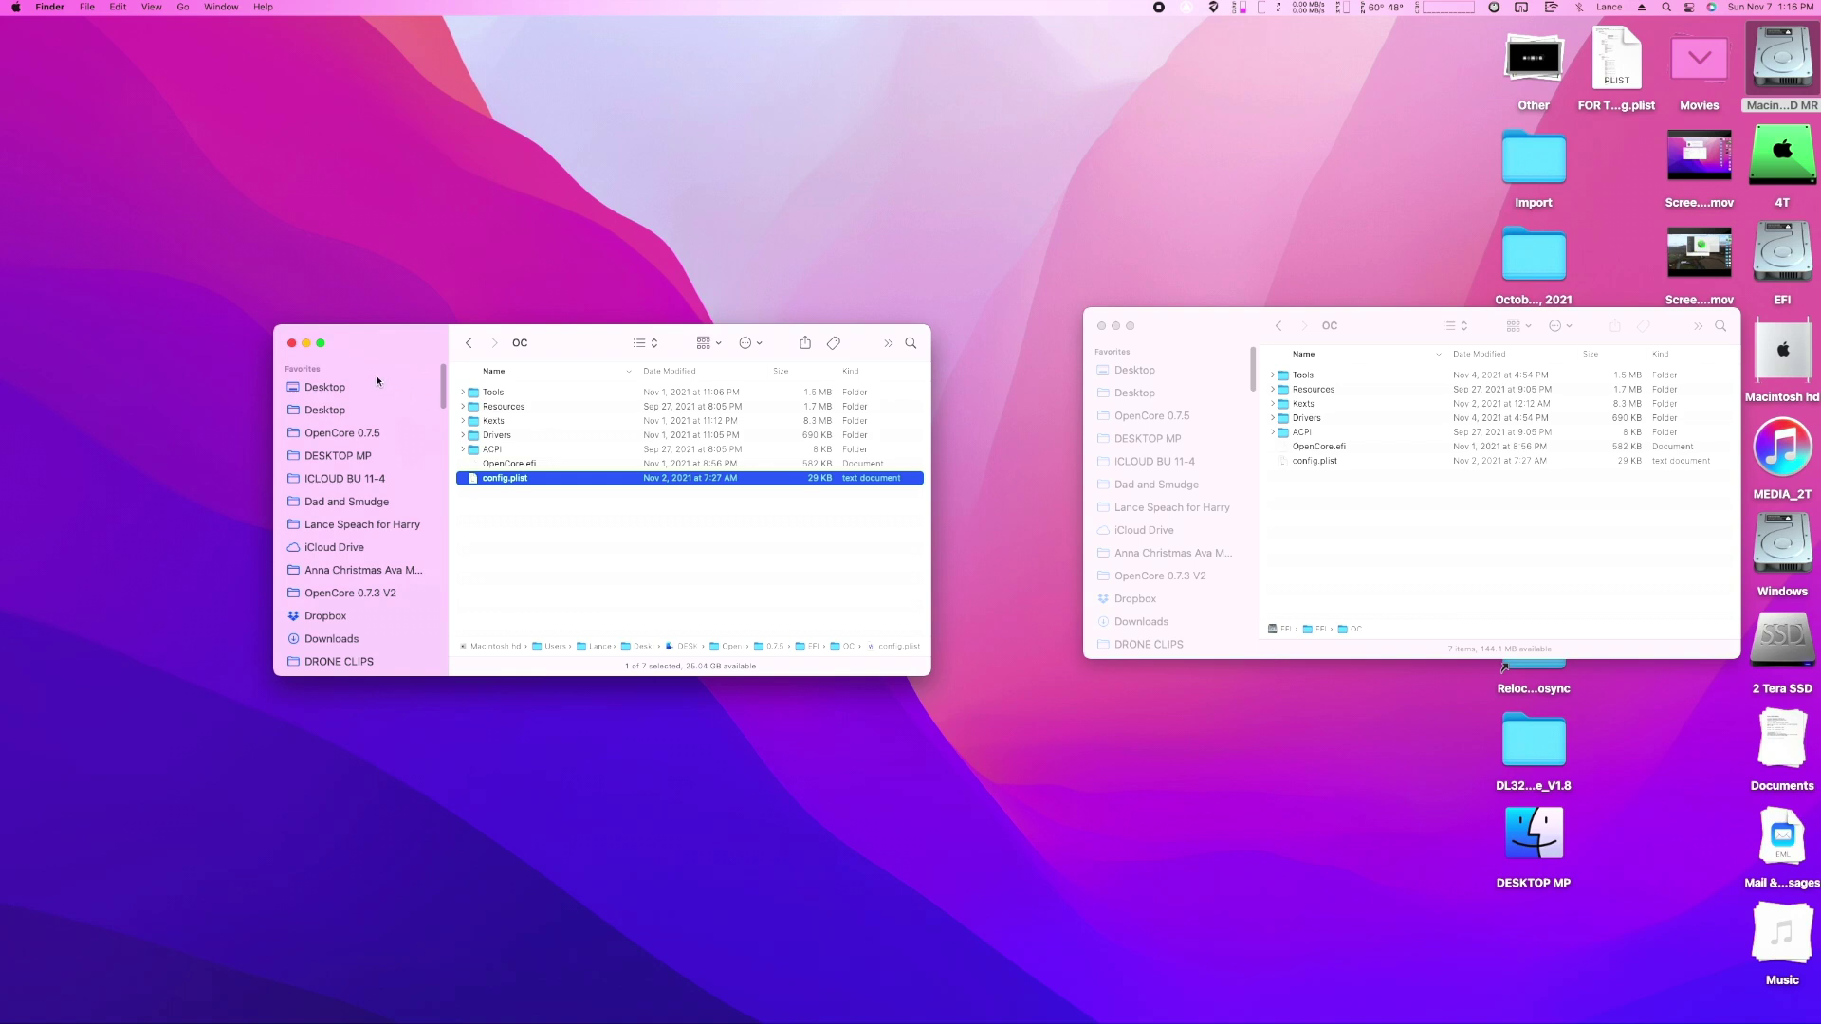
pyautogui.click(292, 342)
pyautogui.click(1101, 325)
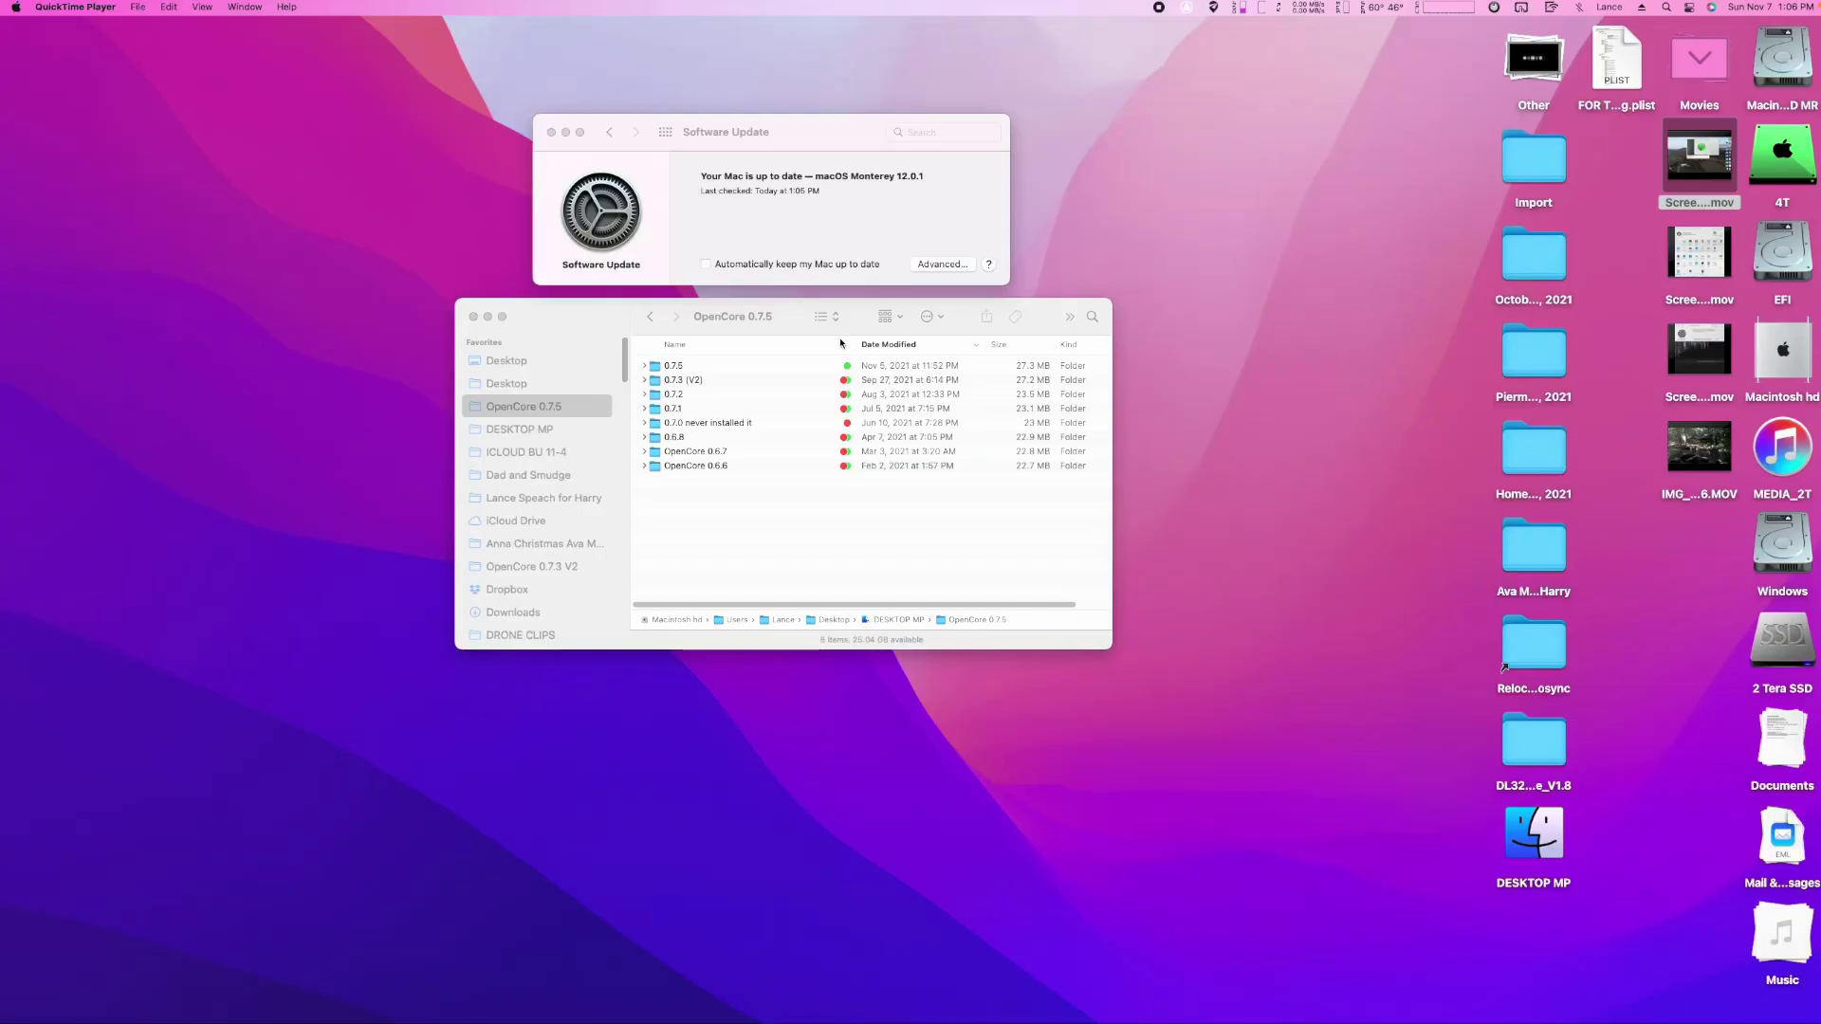
# Bring the Software Update window to the front and check the update status and automatic update option.
pyautogui.click(805, 205)
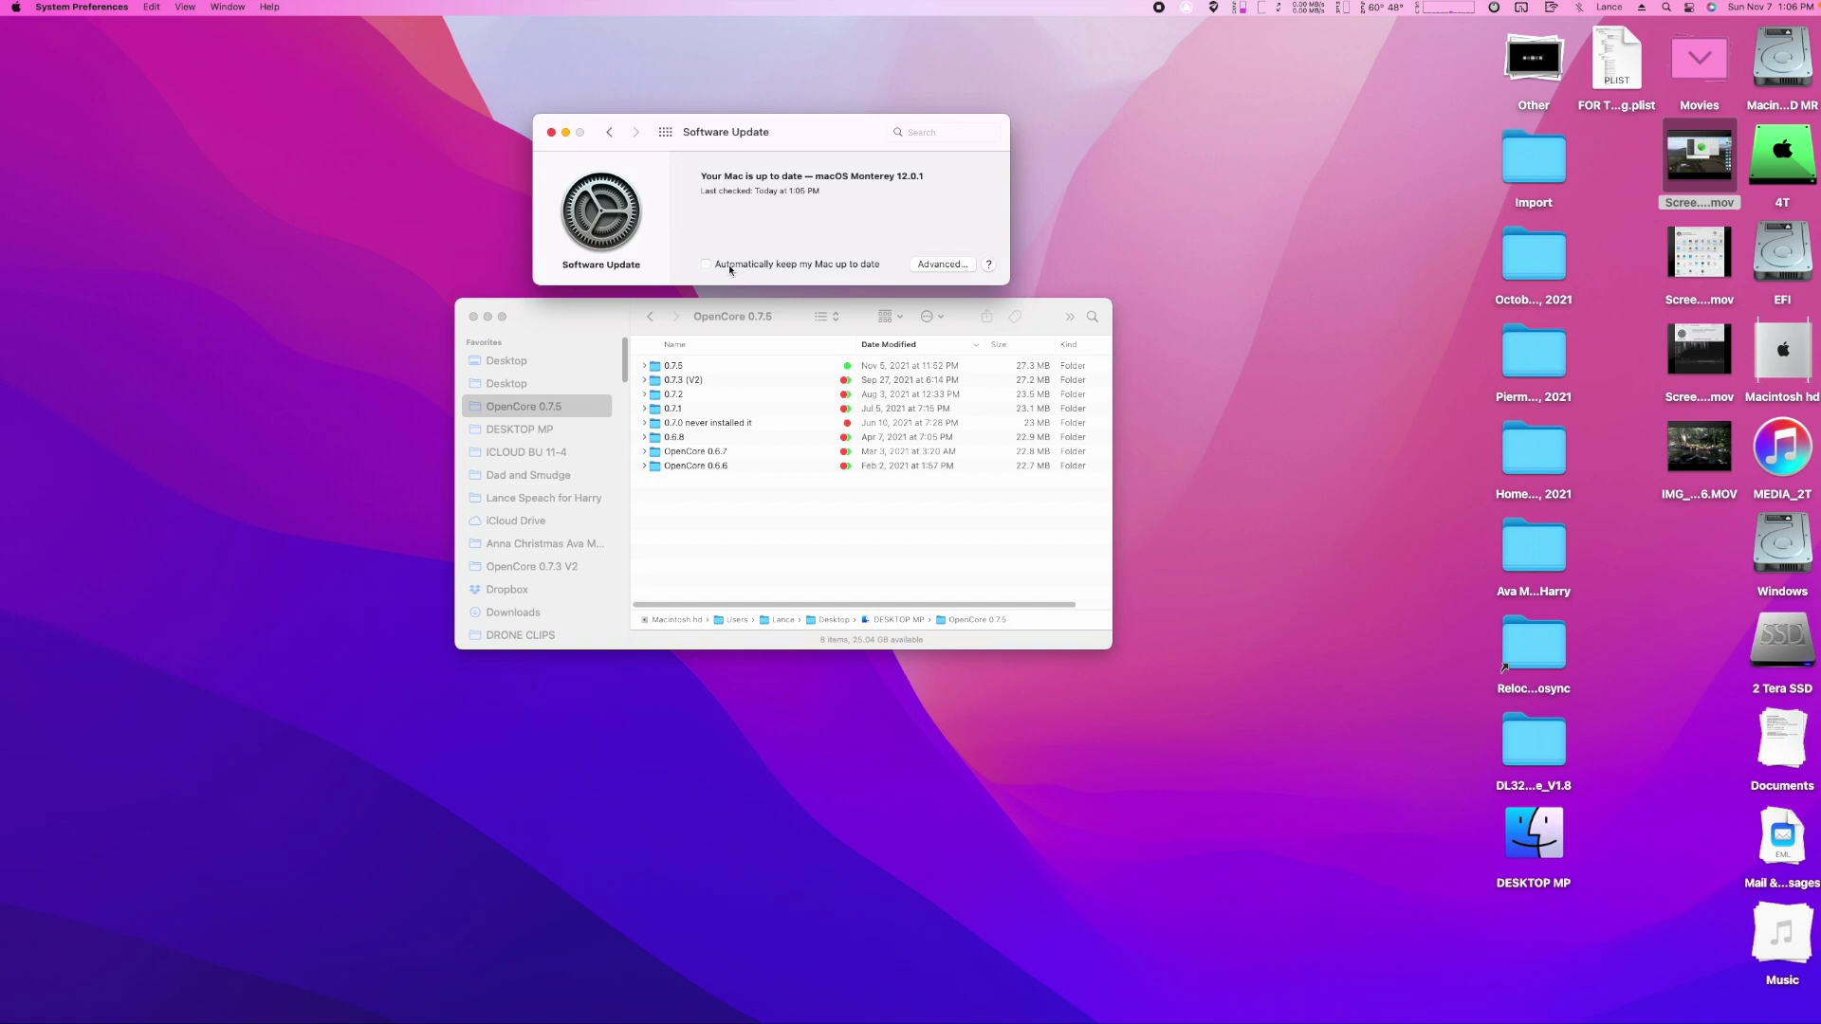
pyautogui.click(867, 408)
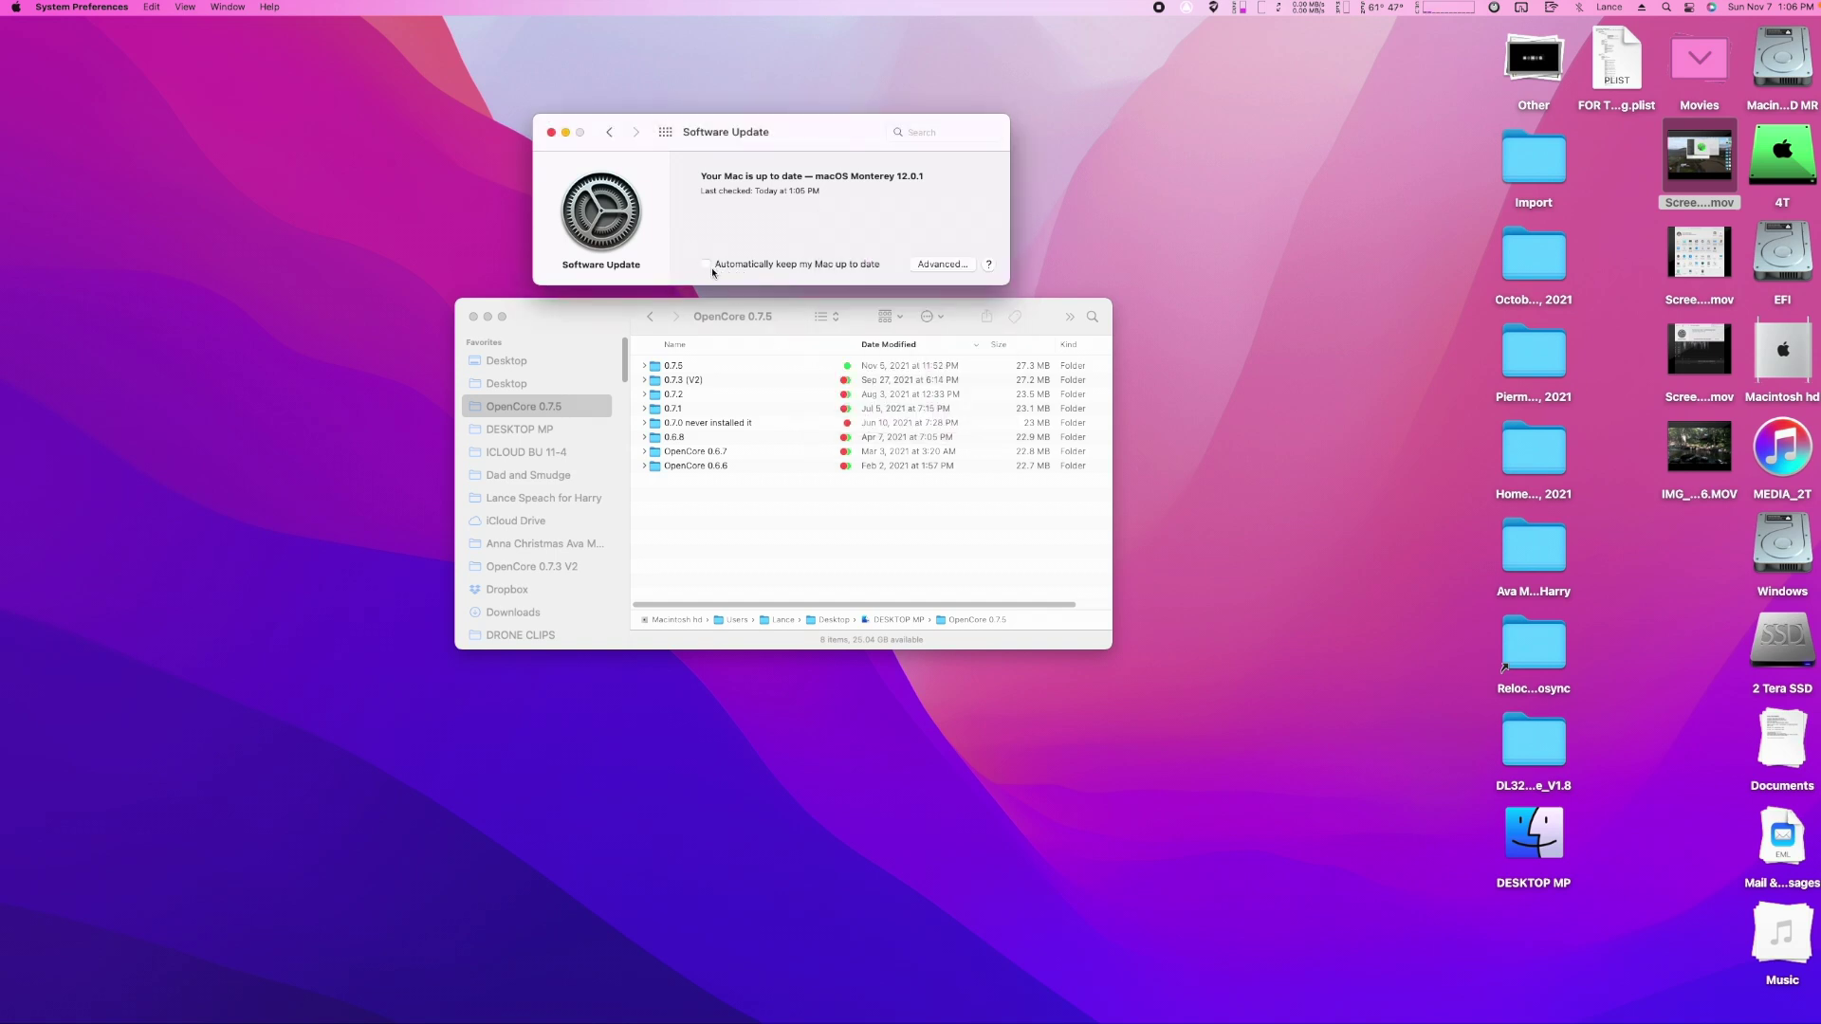
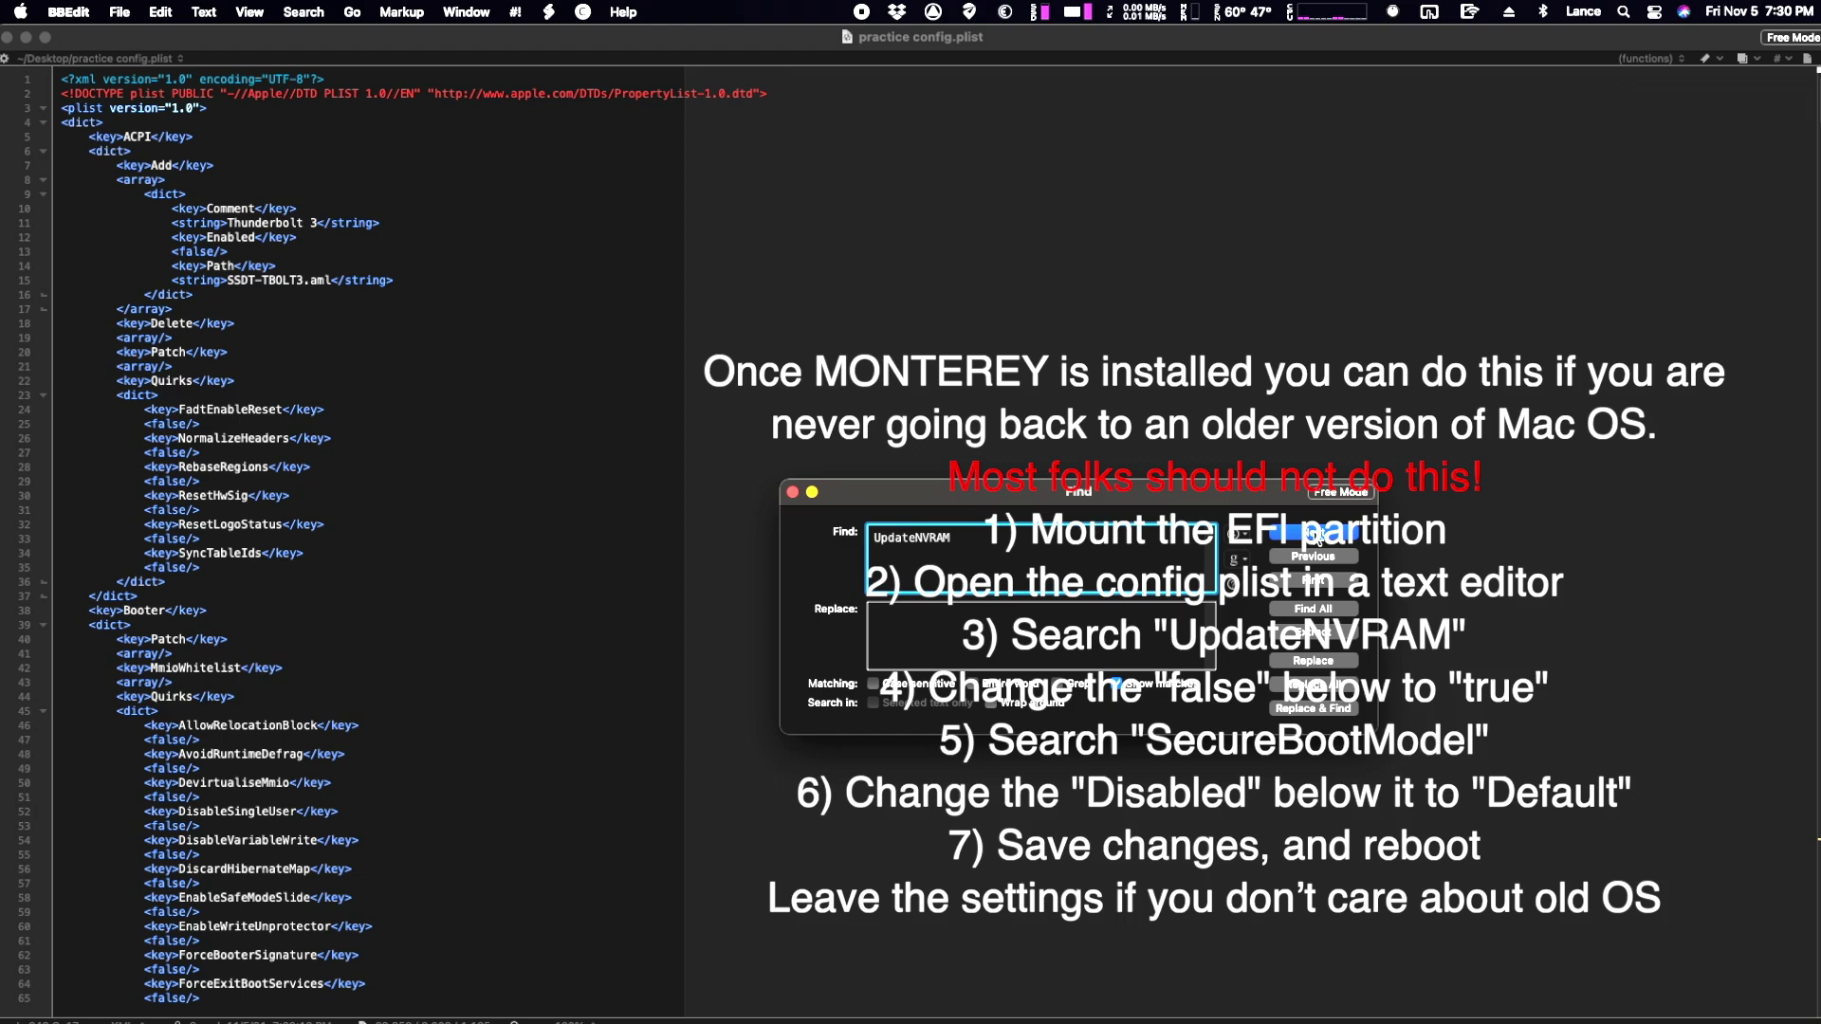
# Find UpdateNVRAM in practice config.plist, set the value directly below it to true, and save the file.
pyautogui.press('Return')
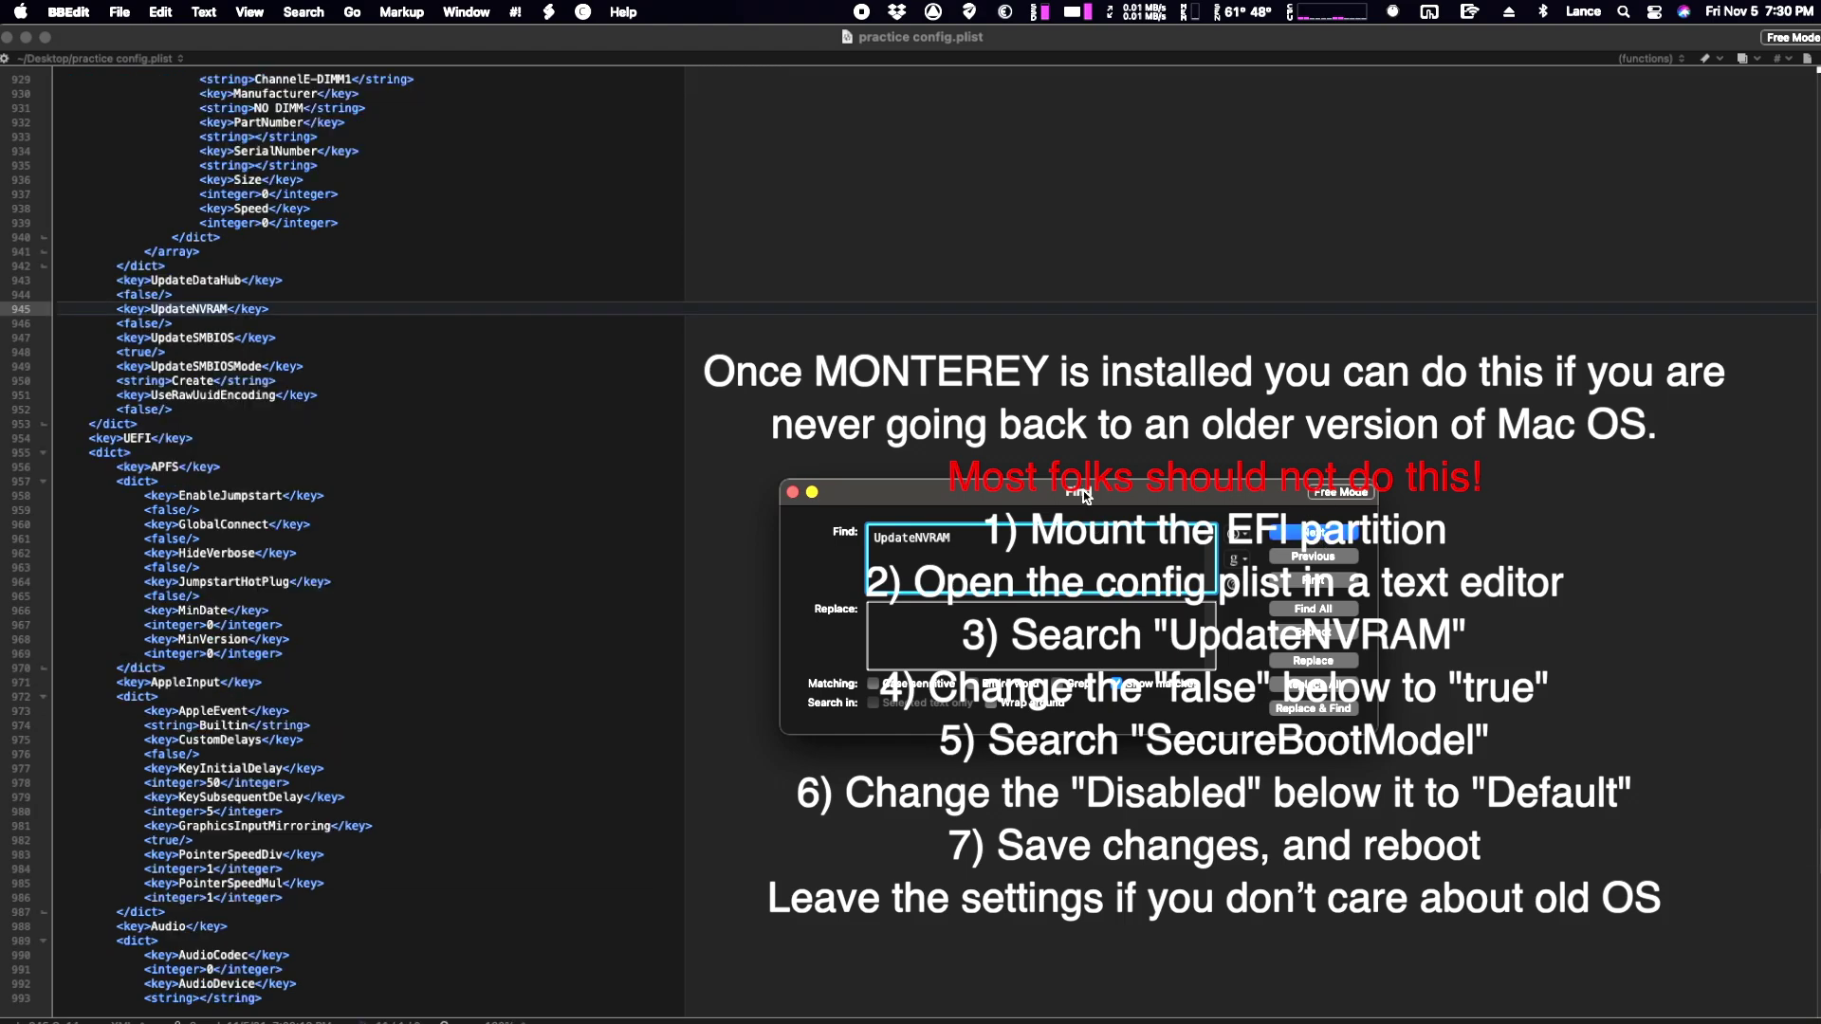
pyautogui.click(164, 323)
pyautogui.click(164, 323)
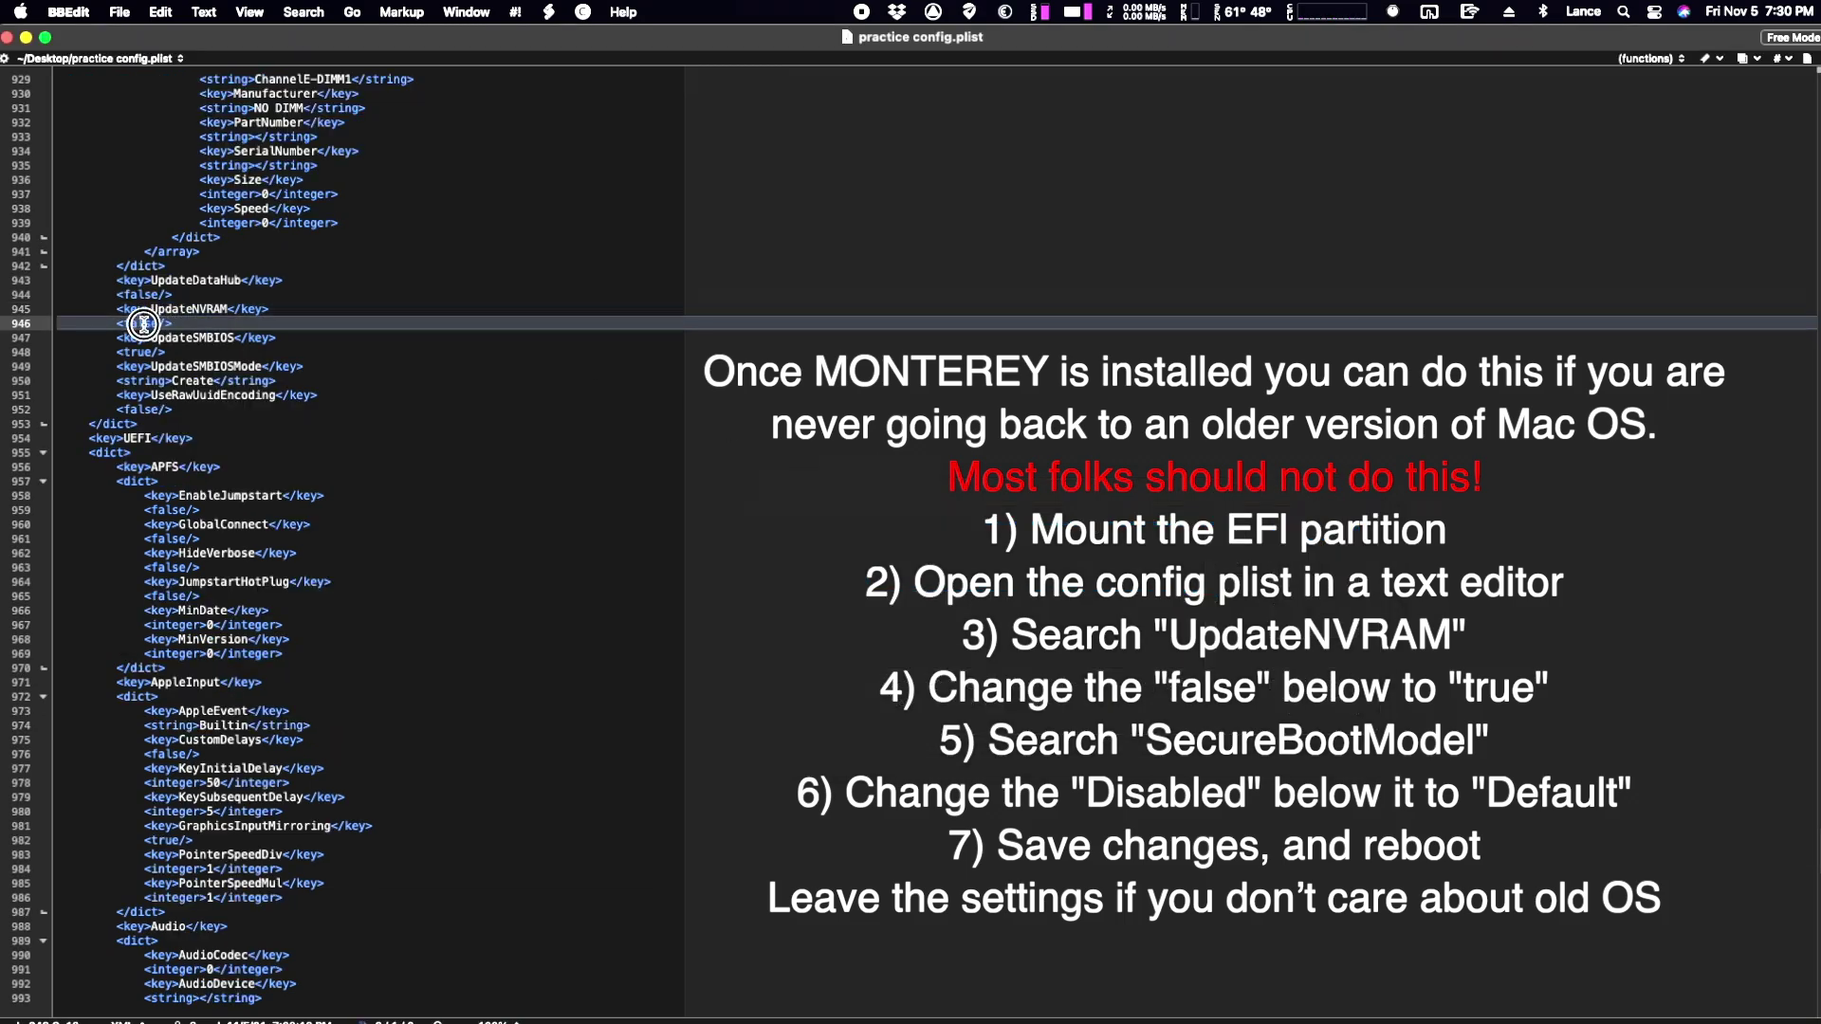
pyautogui.doubleClick(128, 324)
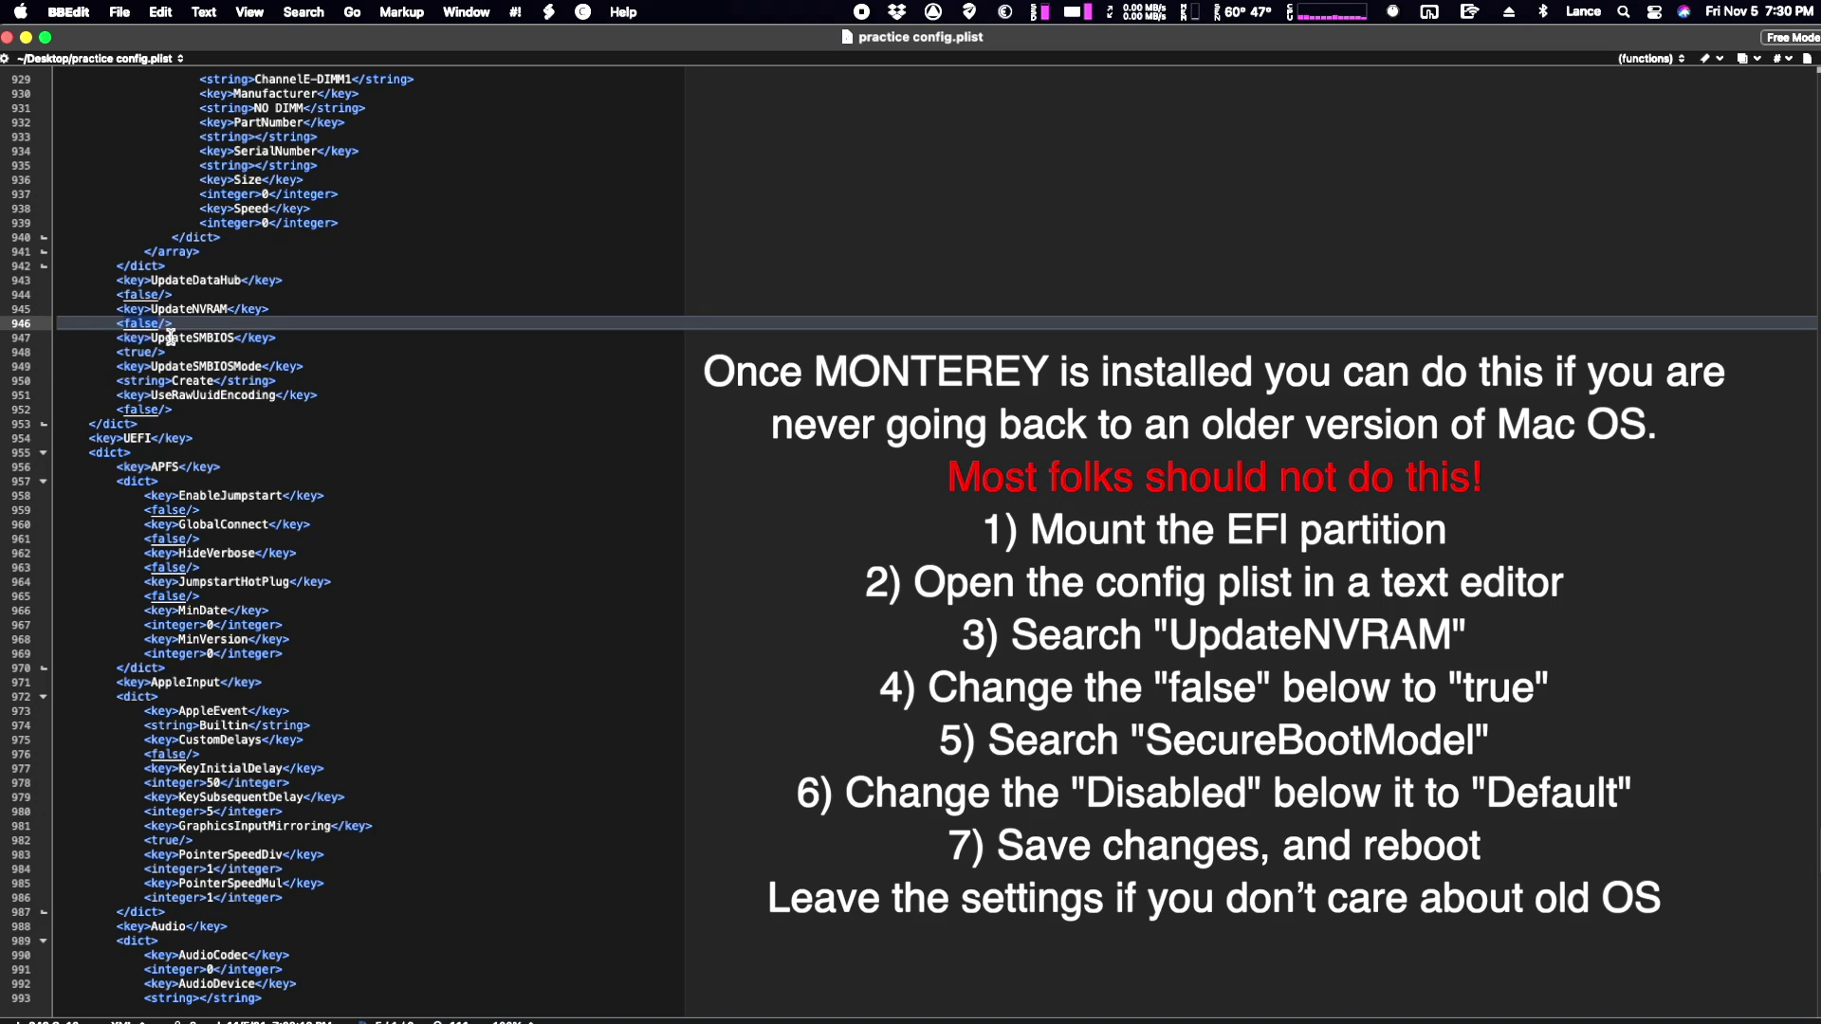
pyautogui.write('tru')
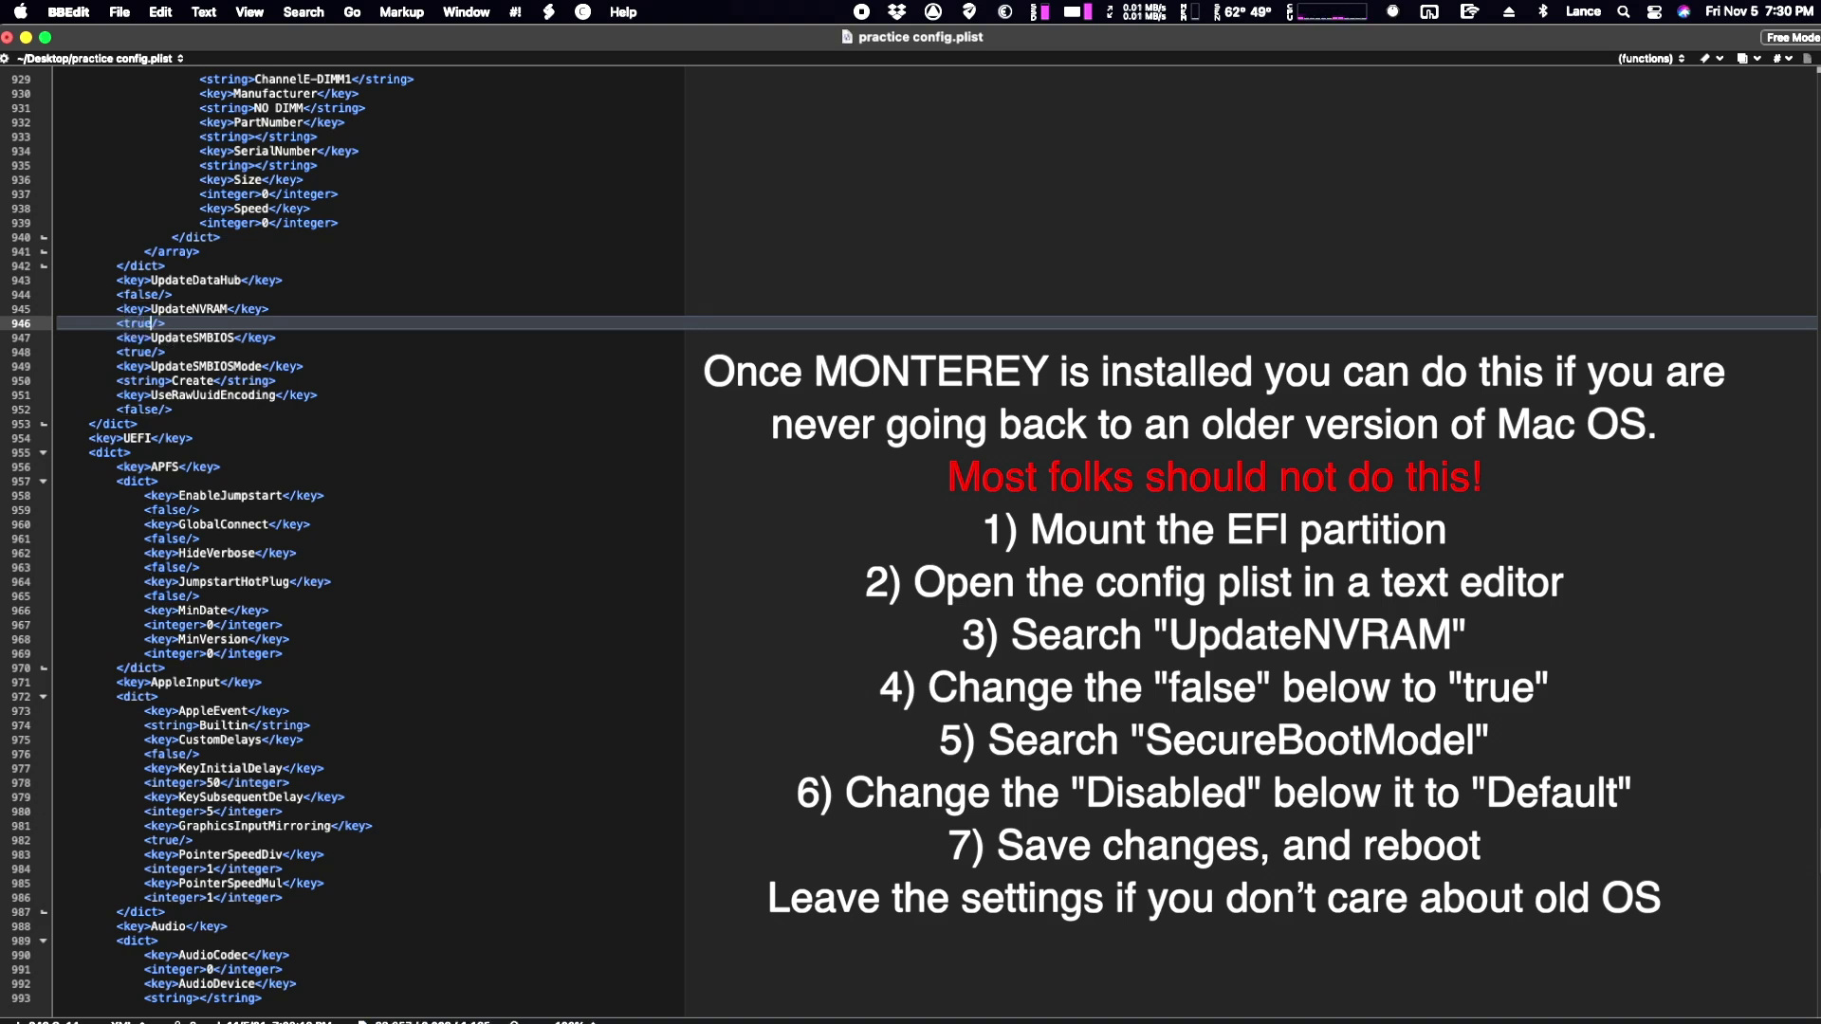
pyautogui.doubleClick(242, 309)
pyautogui.click(241, 323)
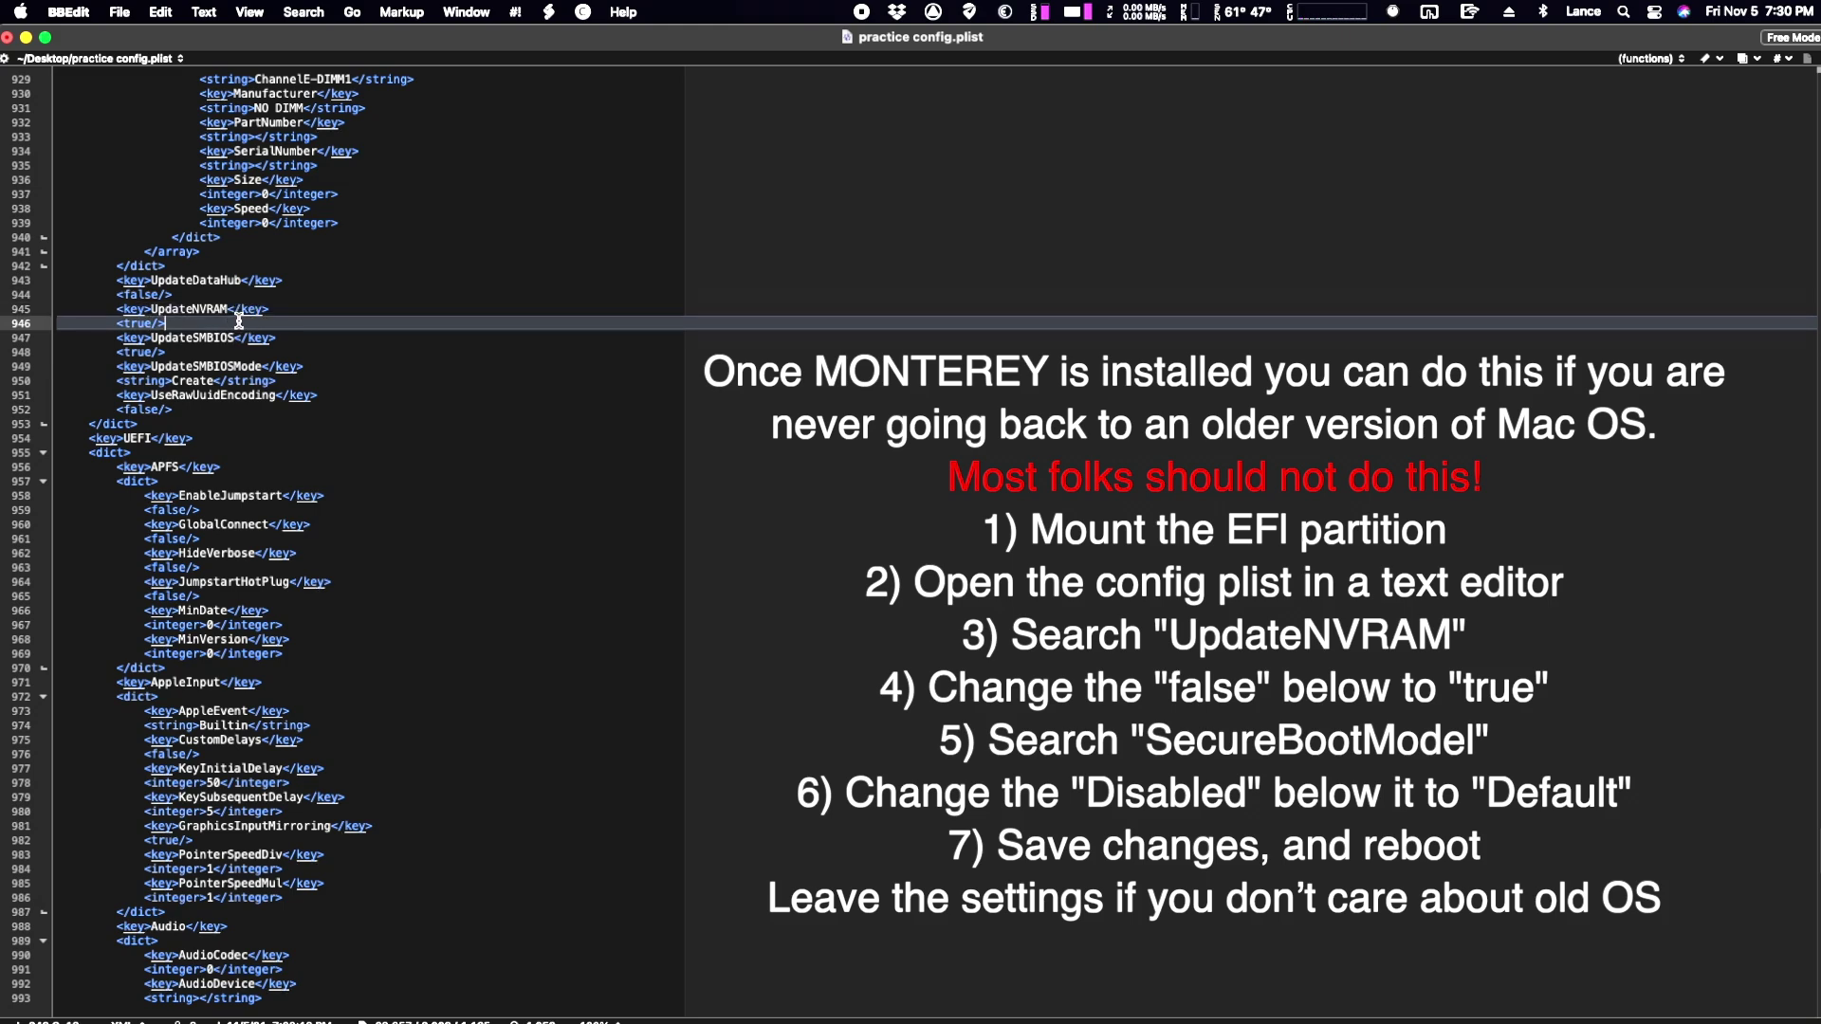
pyautogui.click(120, 11)
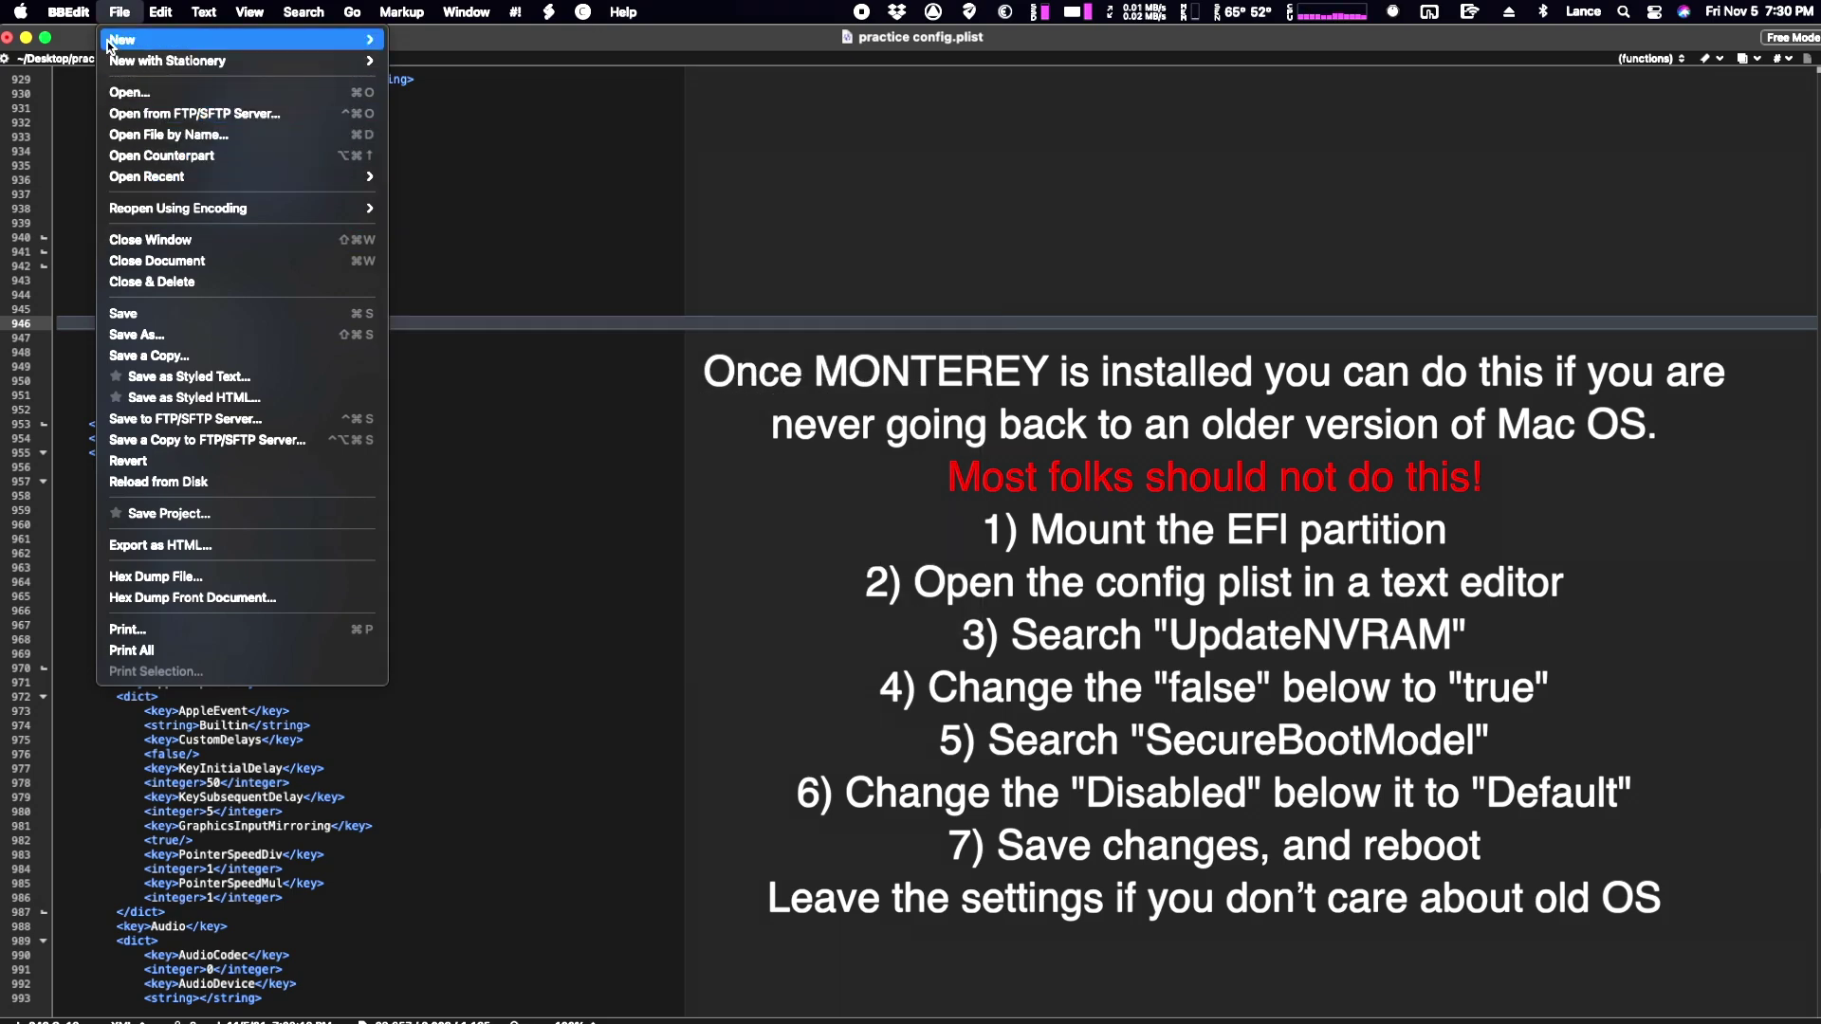
pyautogui.click(159, 313)
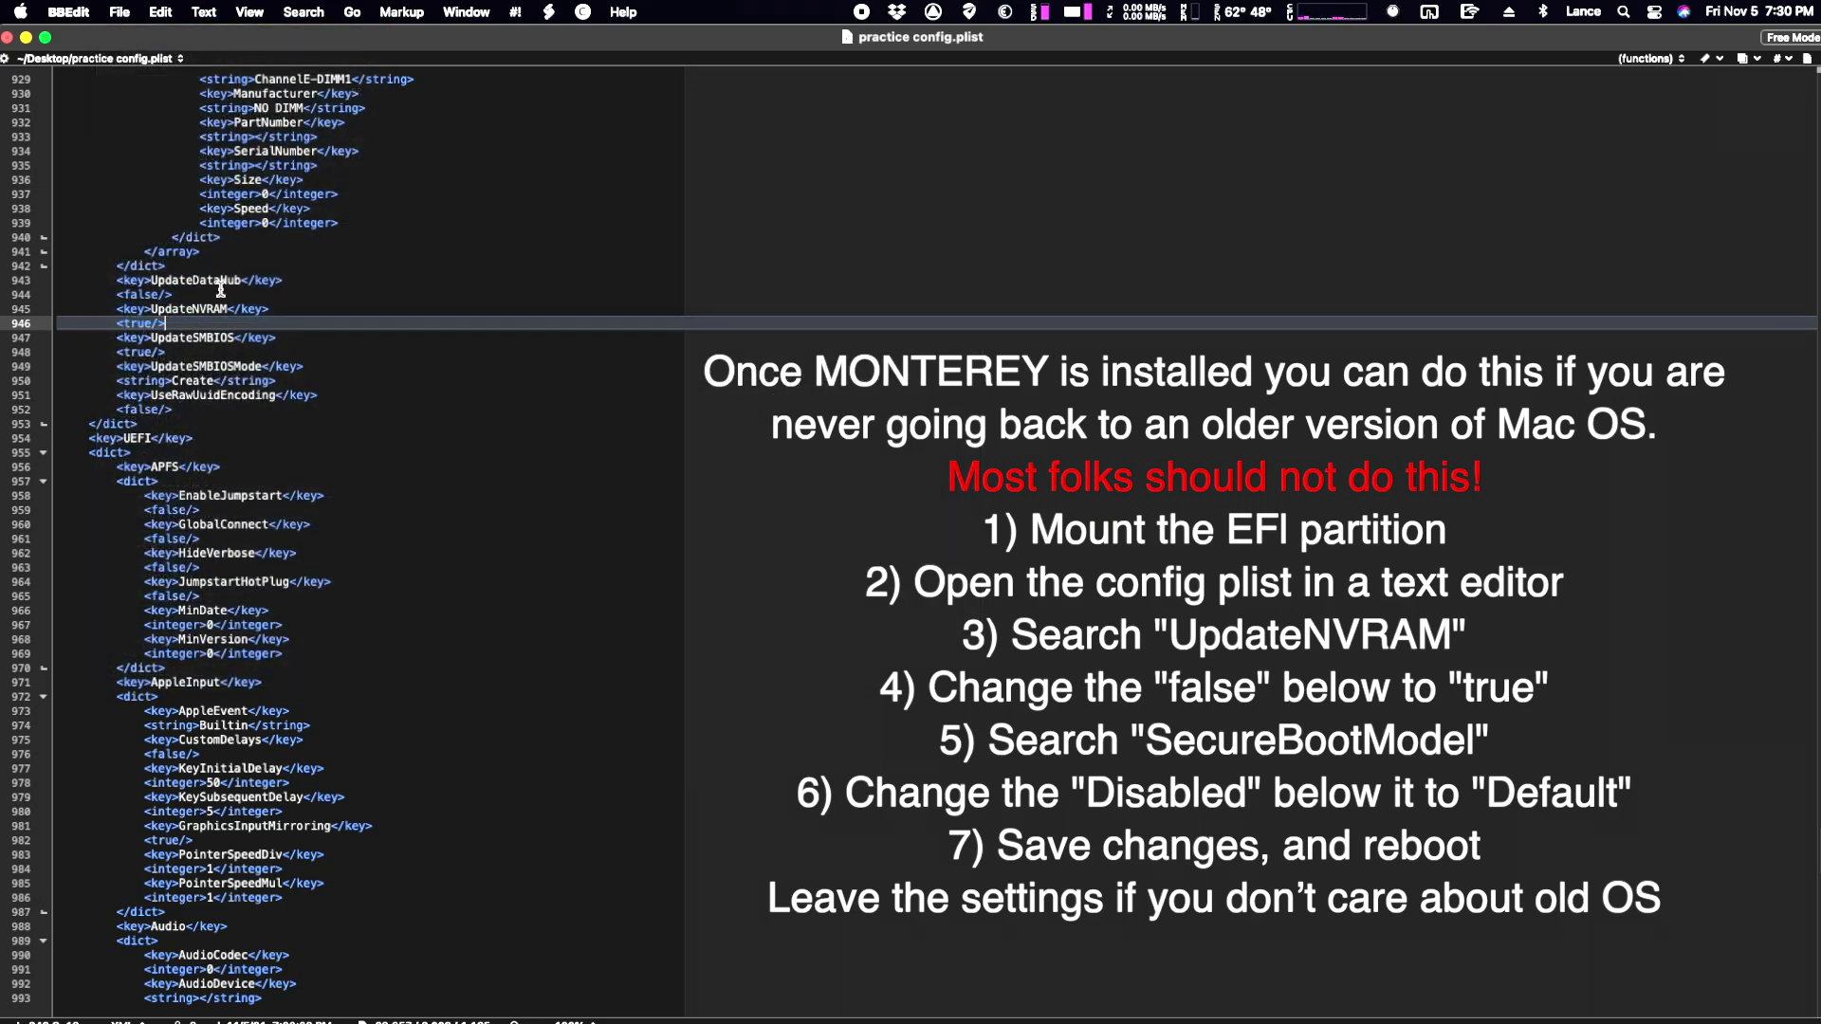
# Go back to the beginning of the plist and search it for SecureBootModel.
pyautogui.scroll(20, 230, 284)
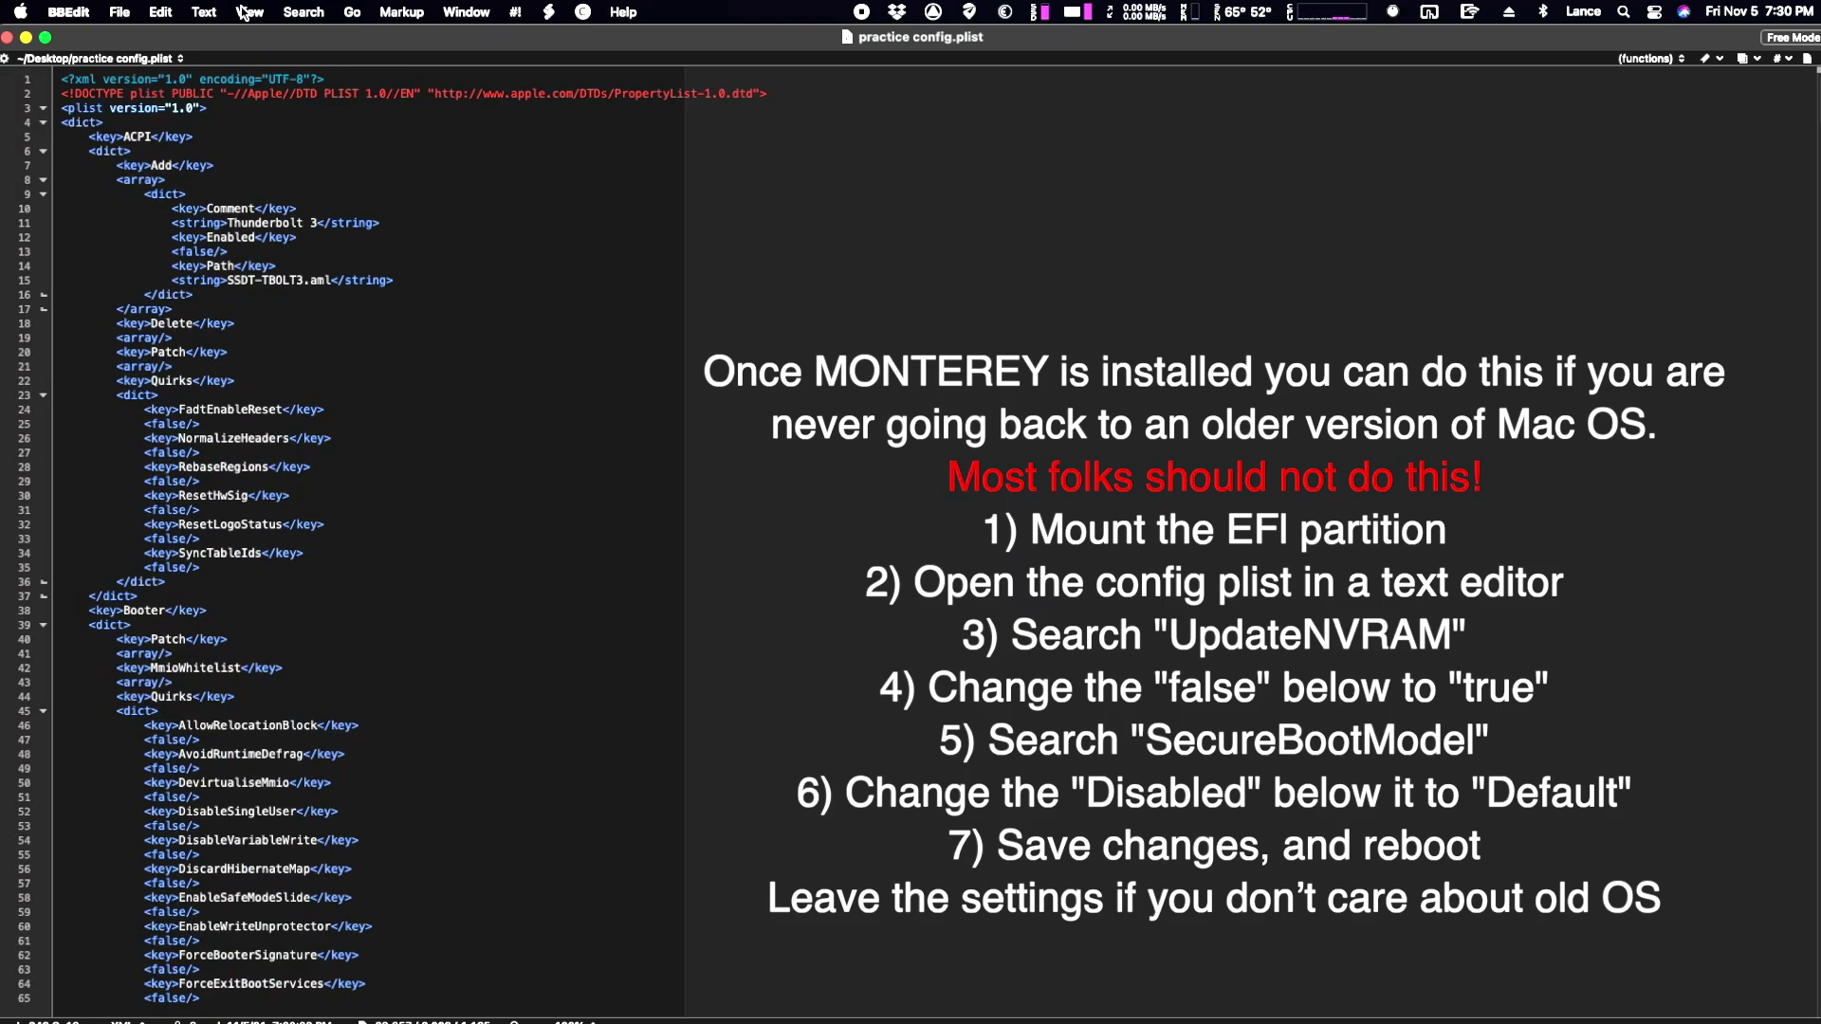
pyautogui.click(351, 81)
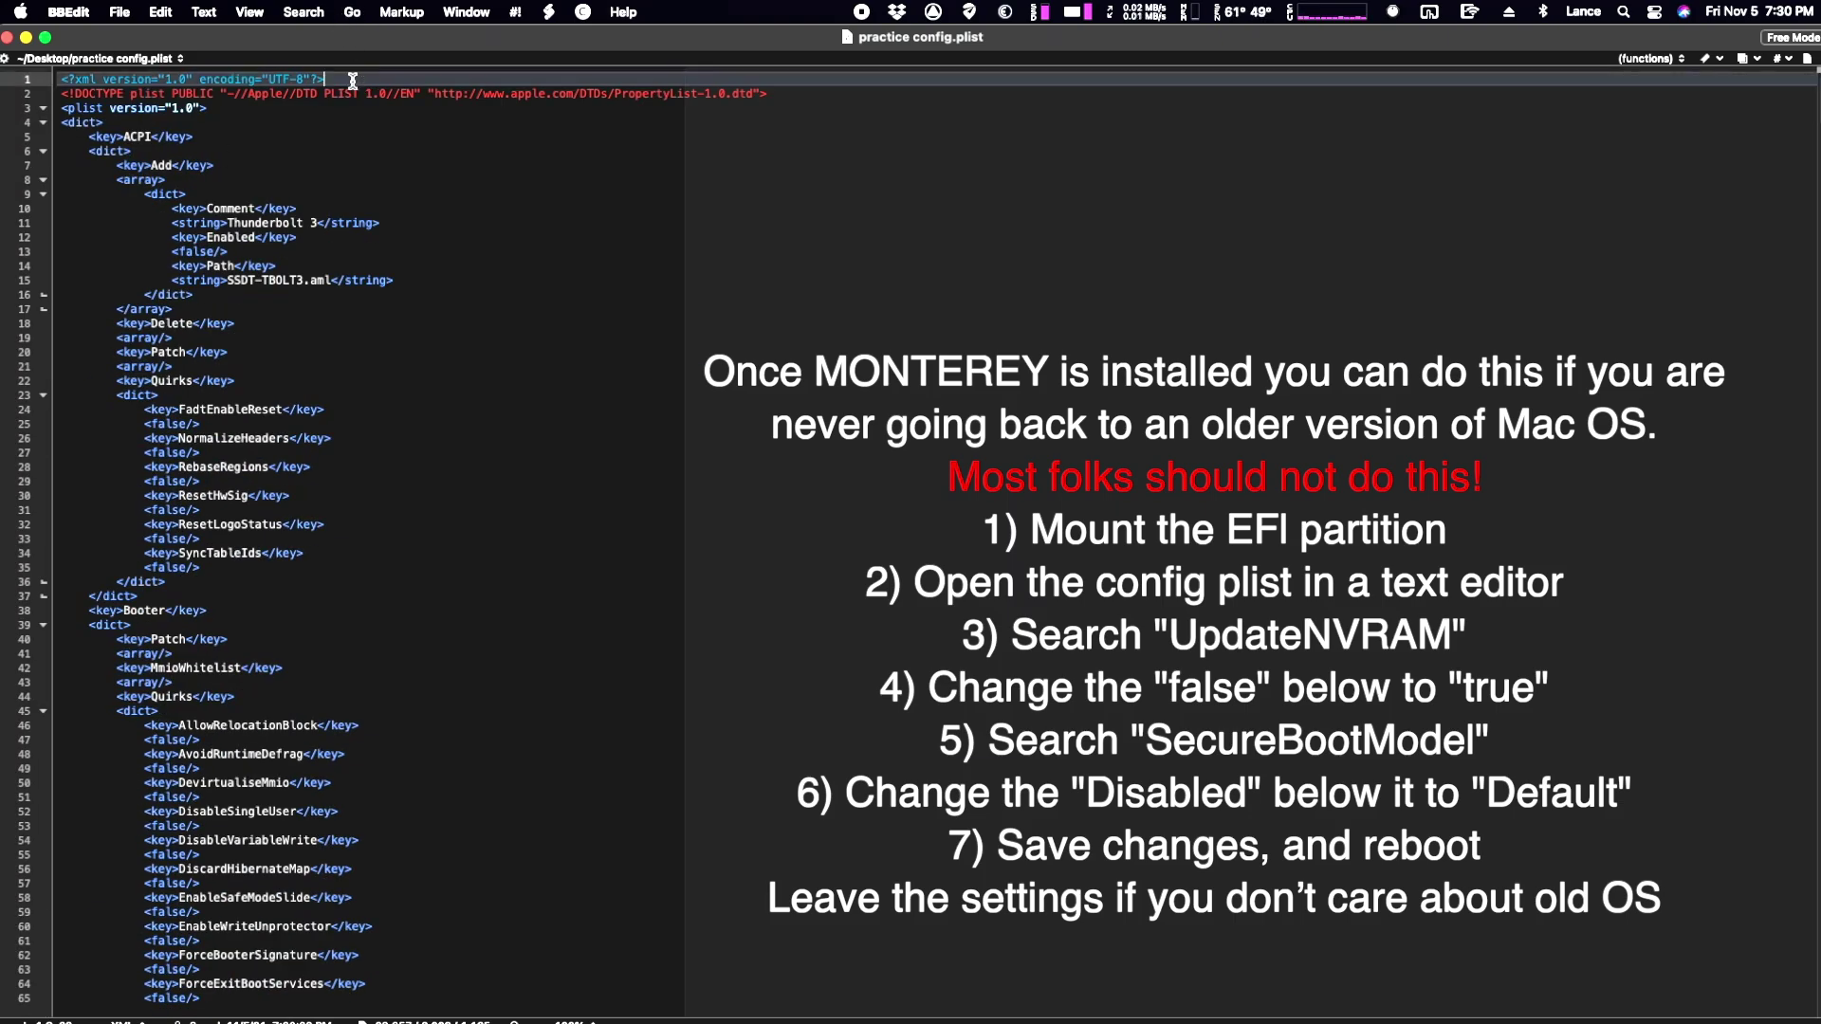
pyautogui.click(311, 14)
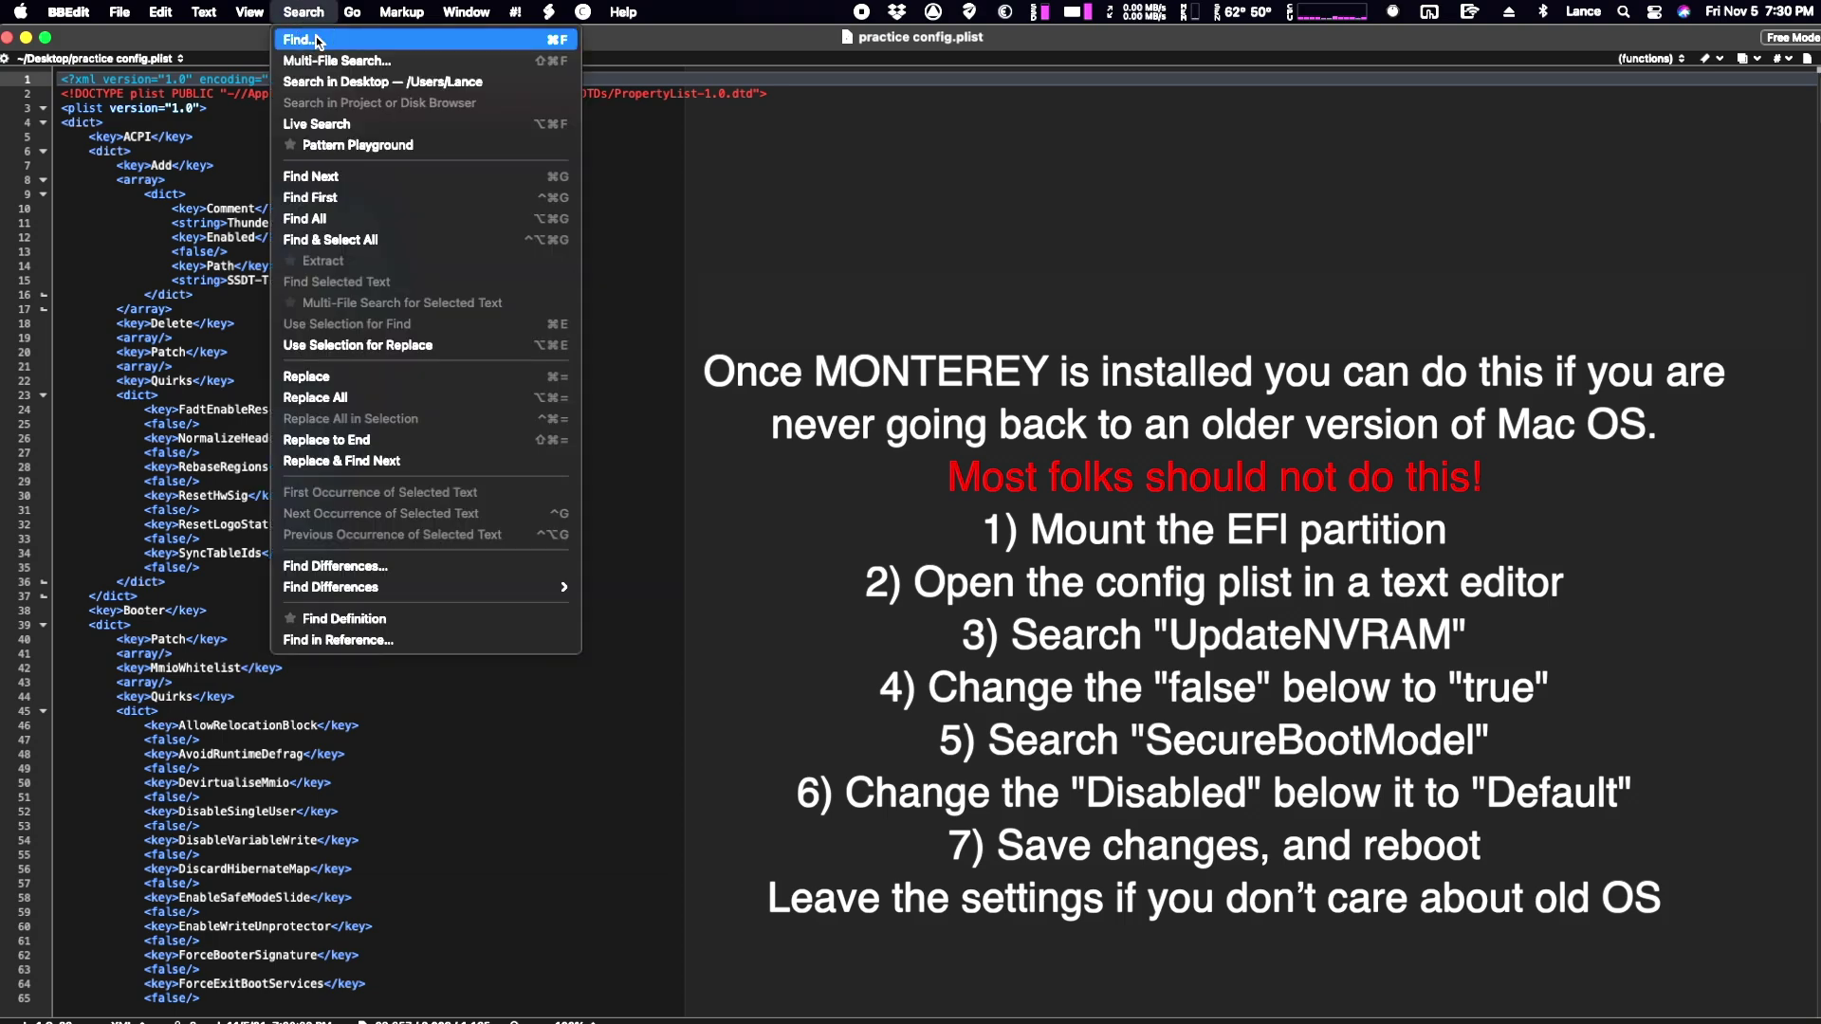
pyautogui.click(301, 39)
pyautogui.click(1313, 533)
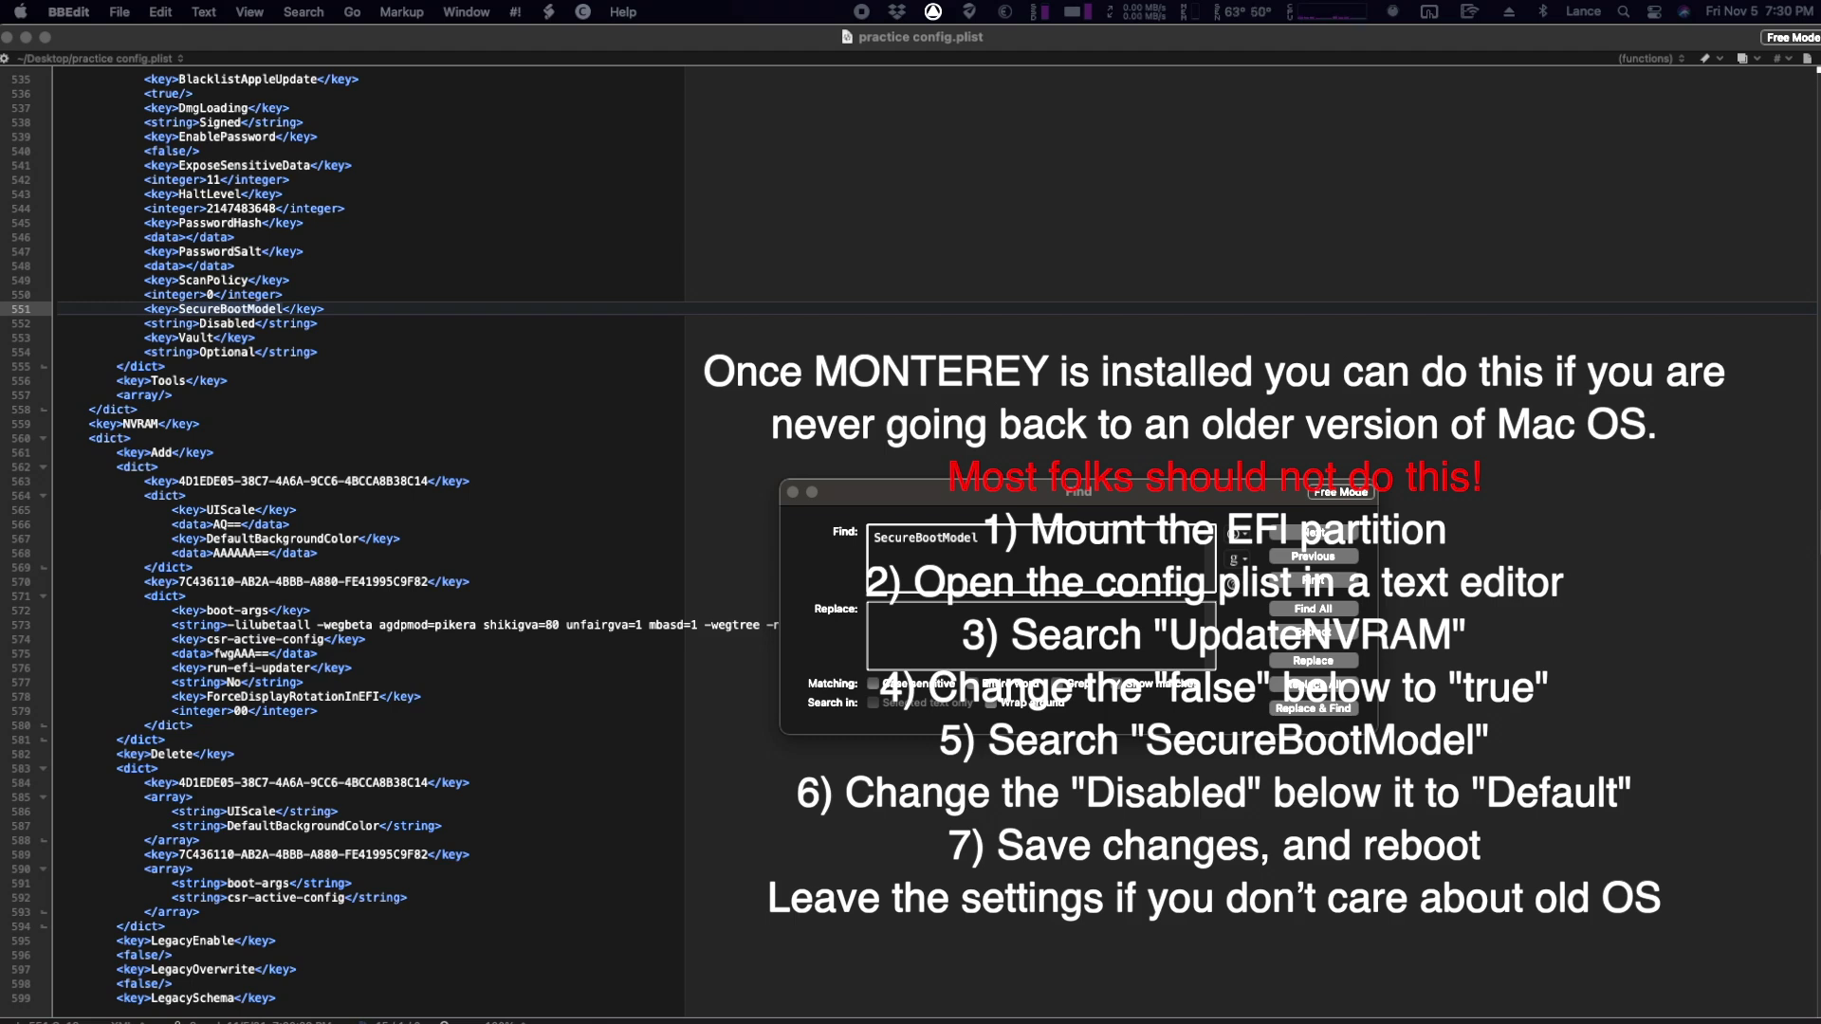
# Set the string below the SecureBootModel key to Default and save practice config.plist.
pyautogui.click(242, 326)
pyautogui.click(240, 325)
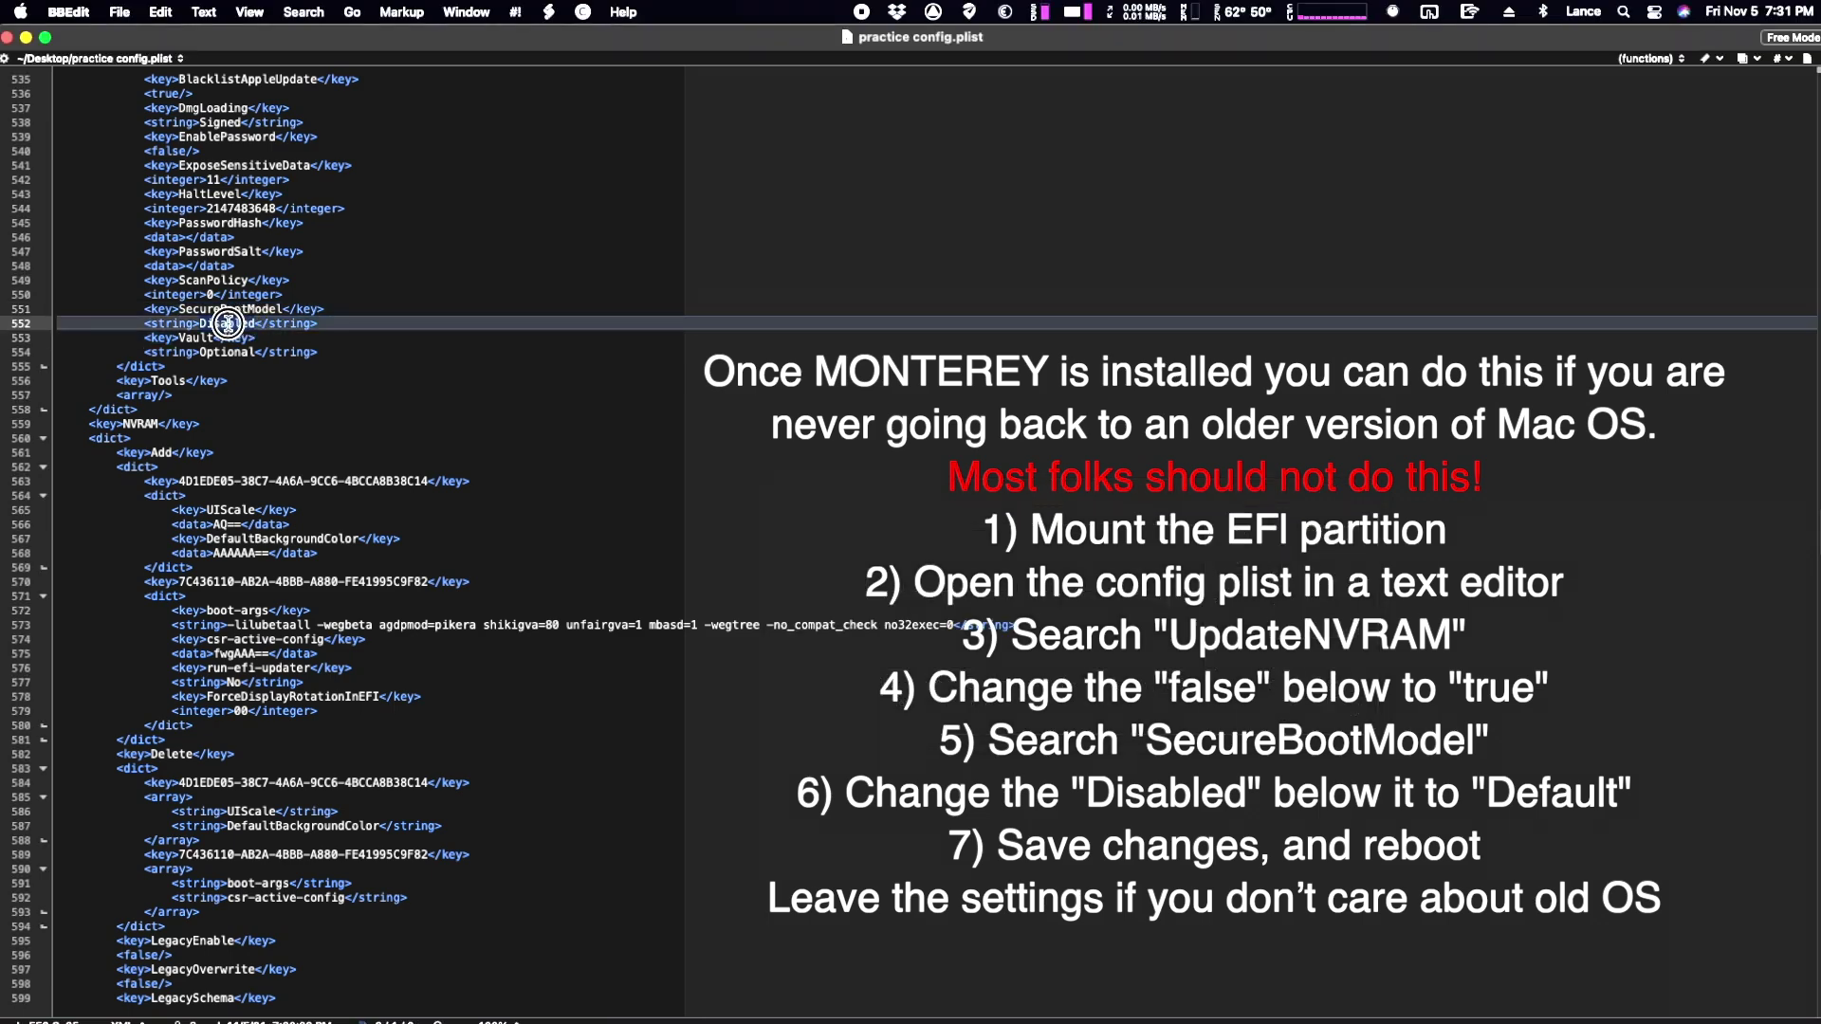
pyautogui.click(202, 326)
pyautogui.write('Default')
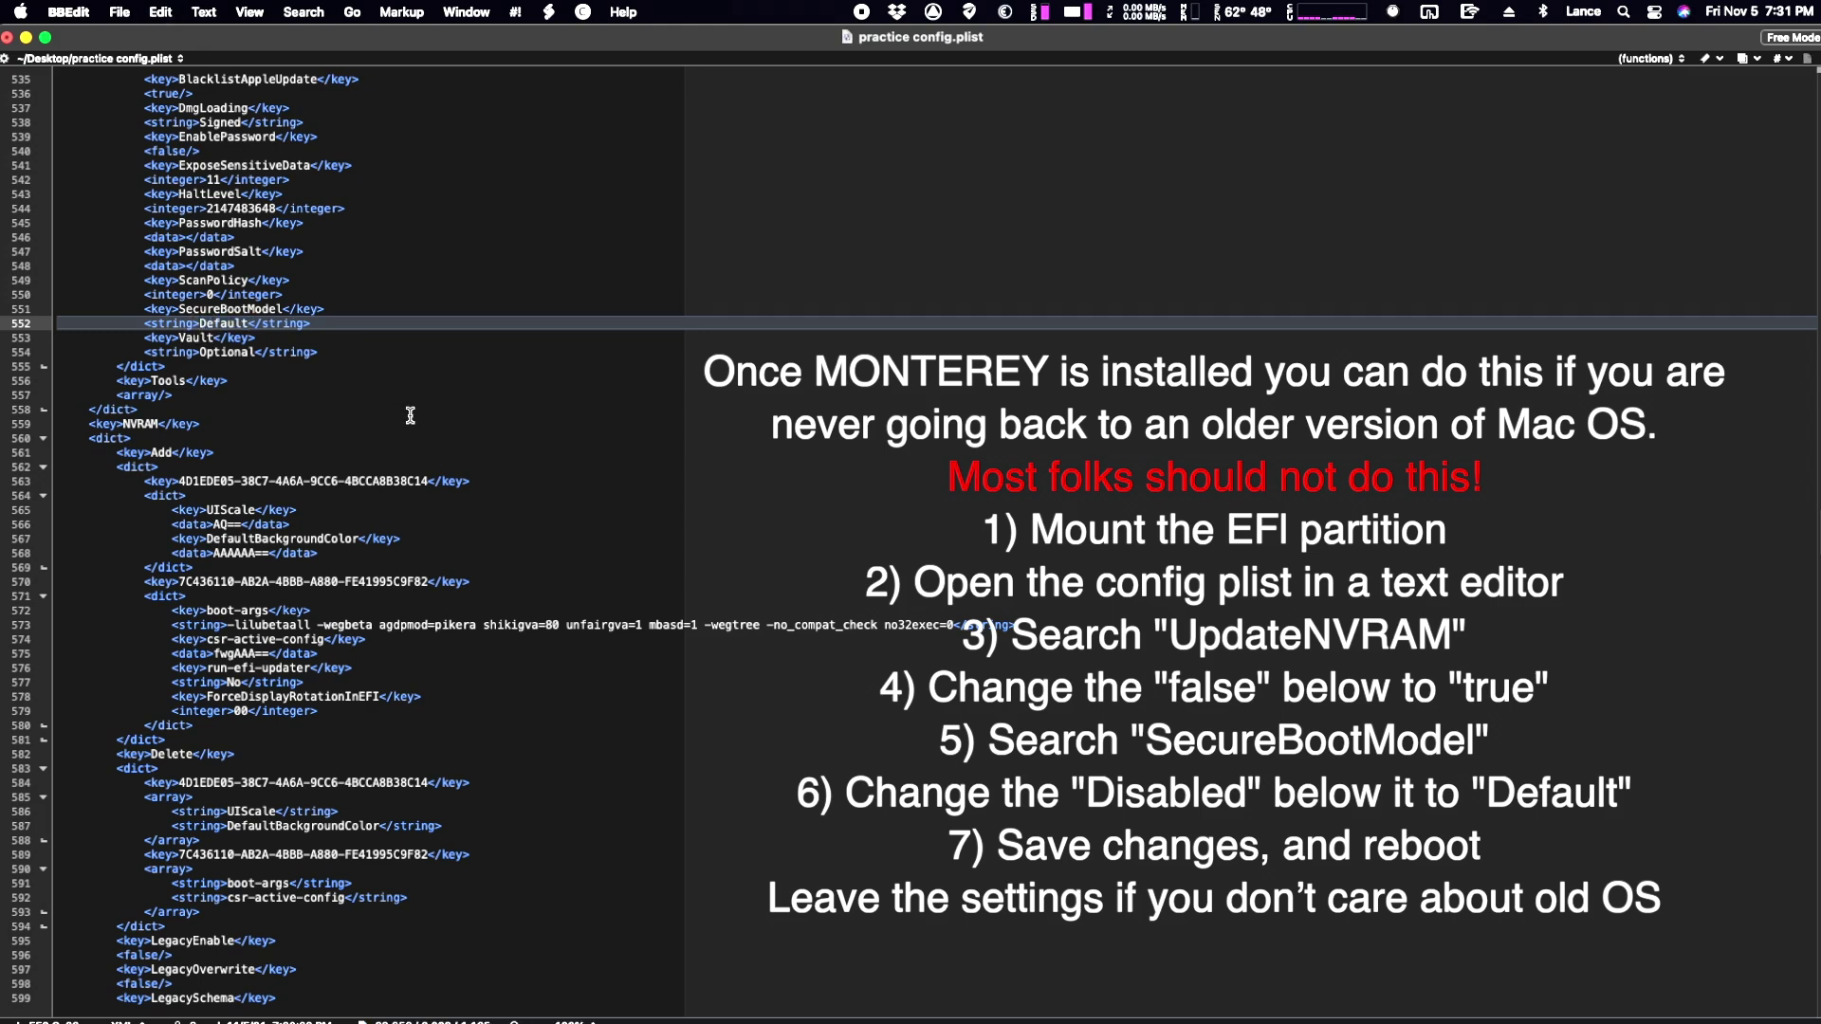
pyautogui.click(284, 193)
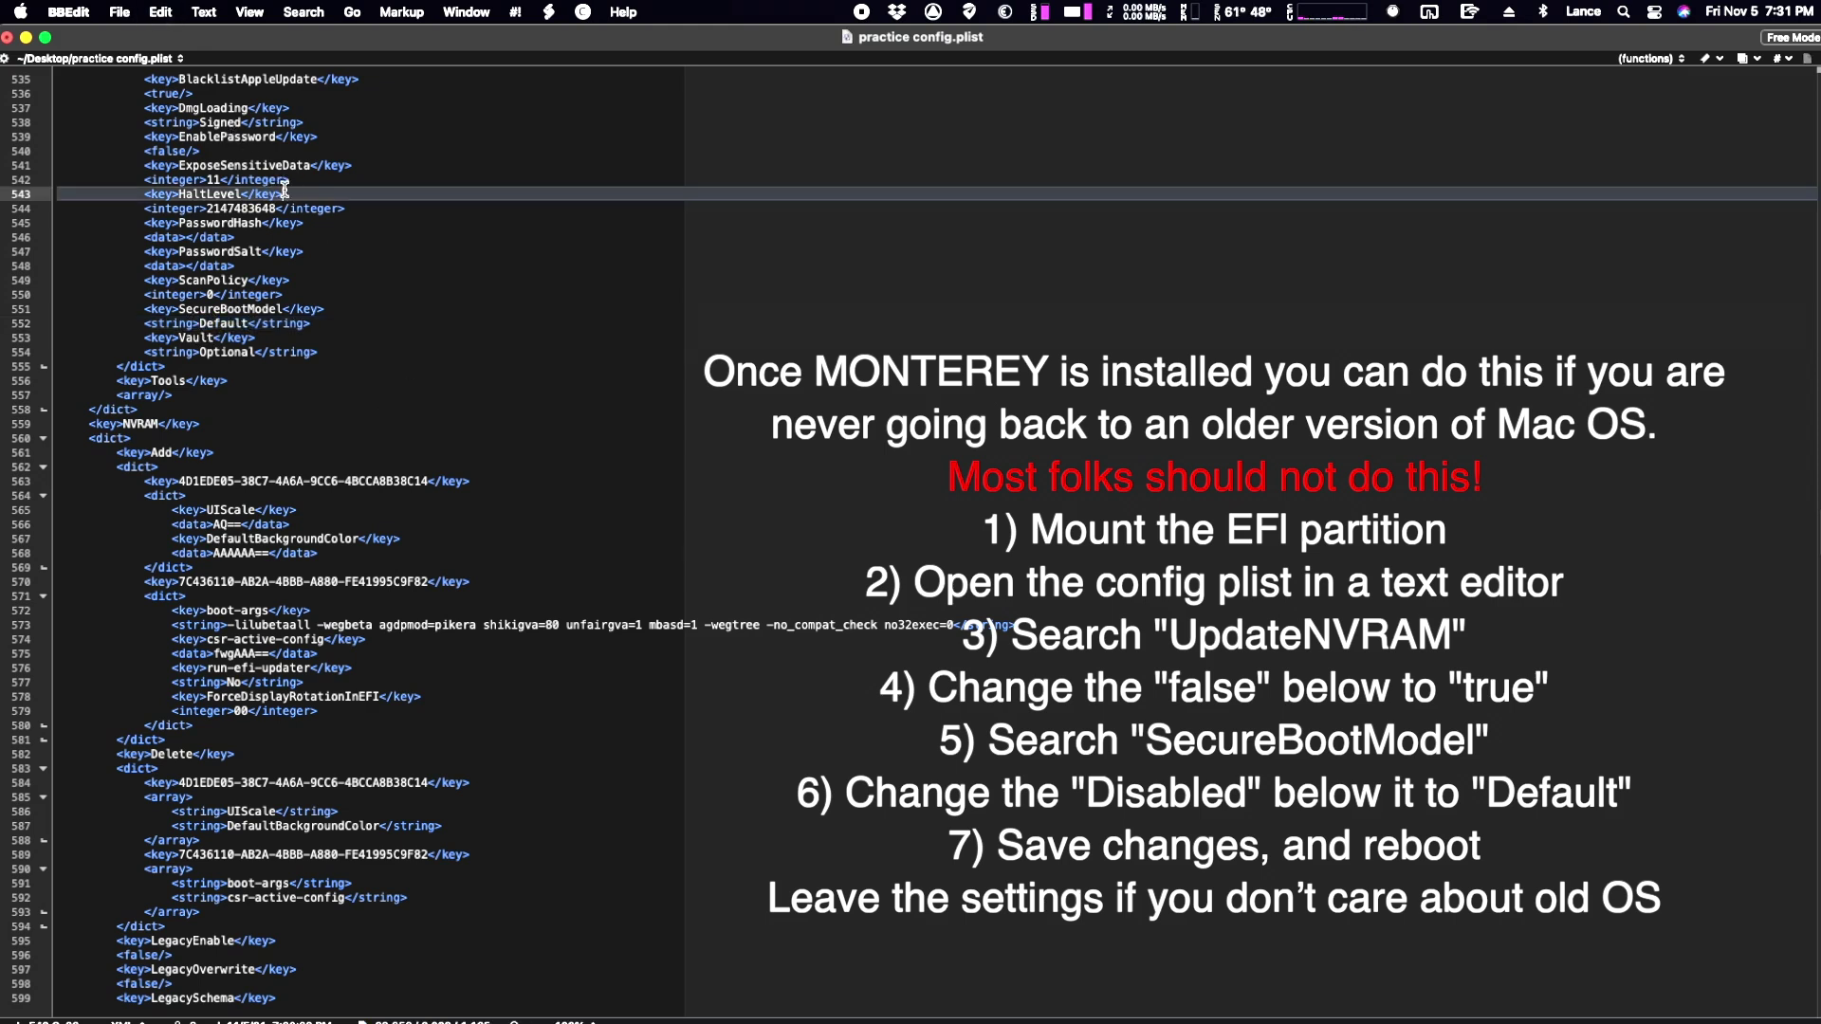
pyautogui.click(237, 323)
pyautogui.click(120, 11)
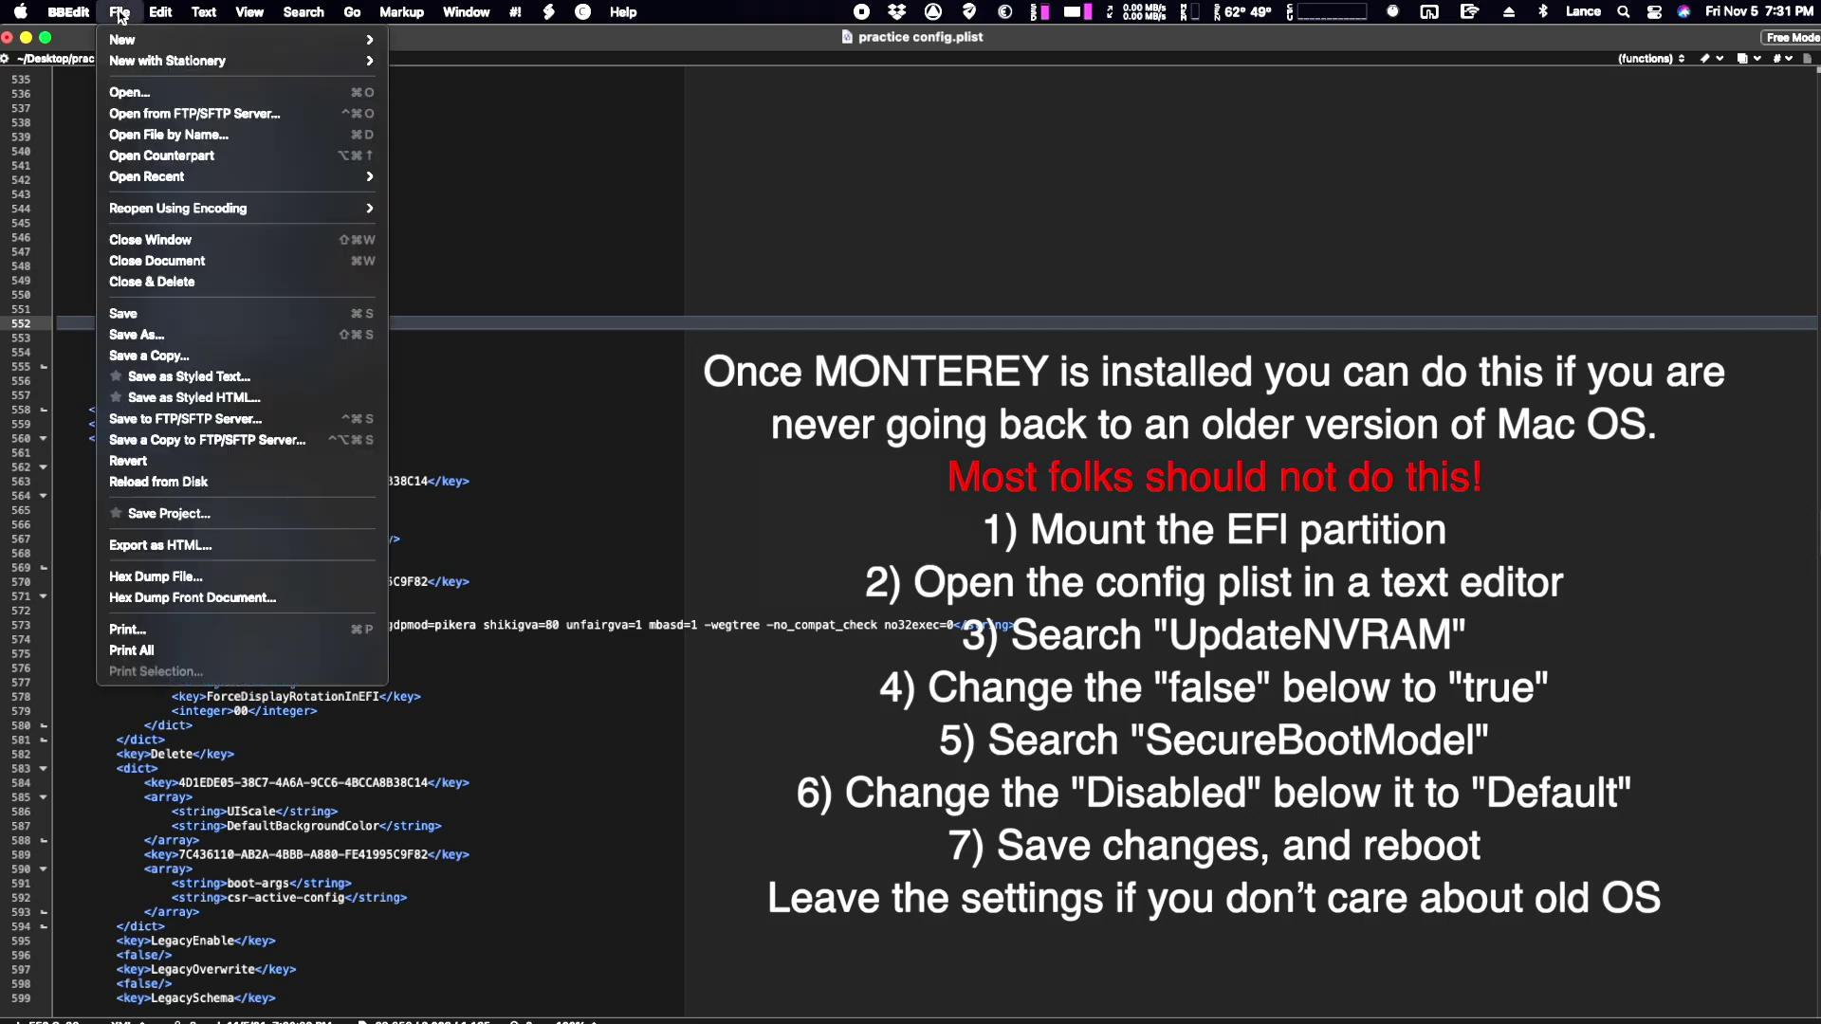
pyautogui.click(182, 313)
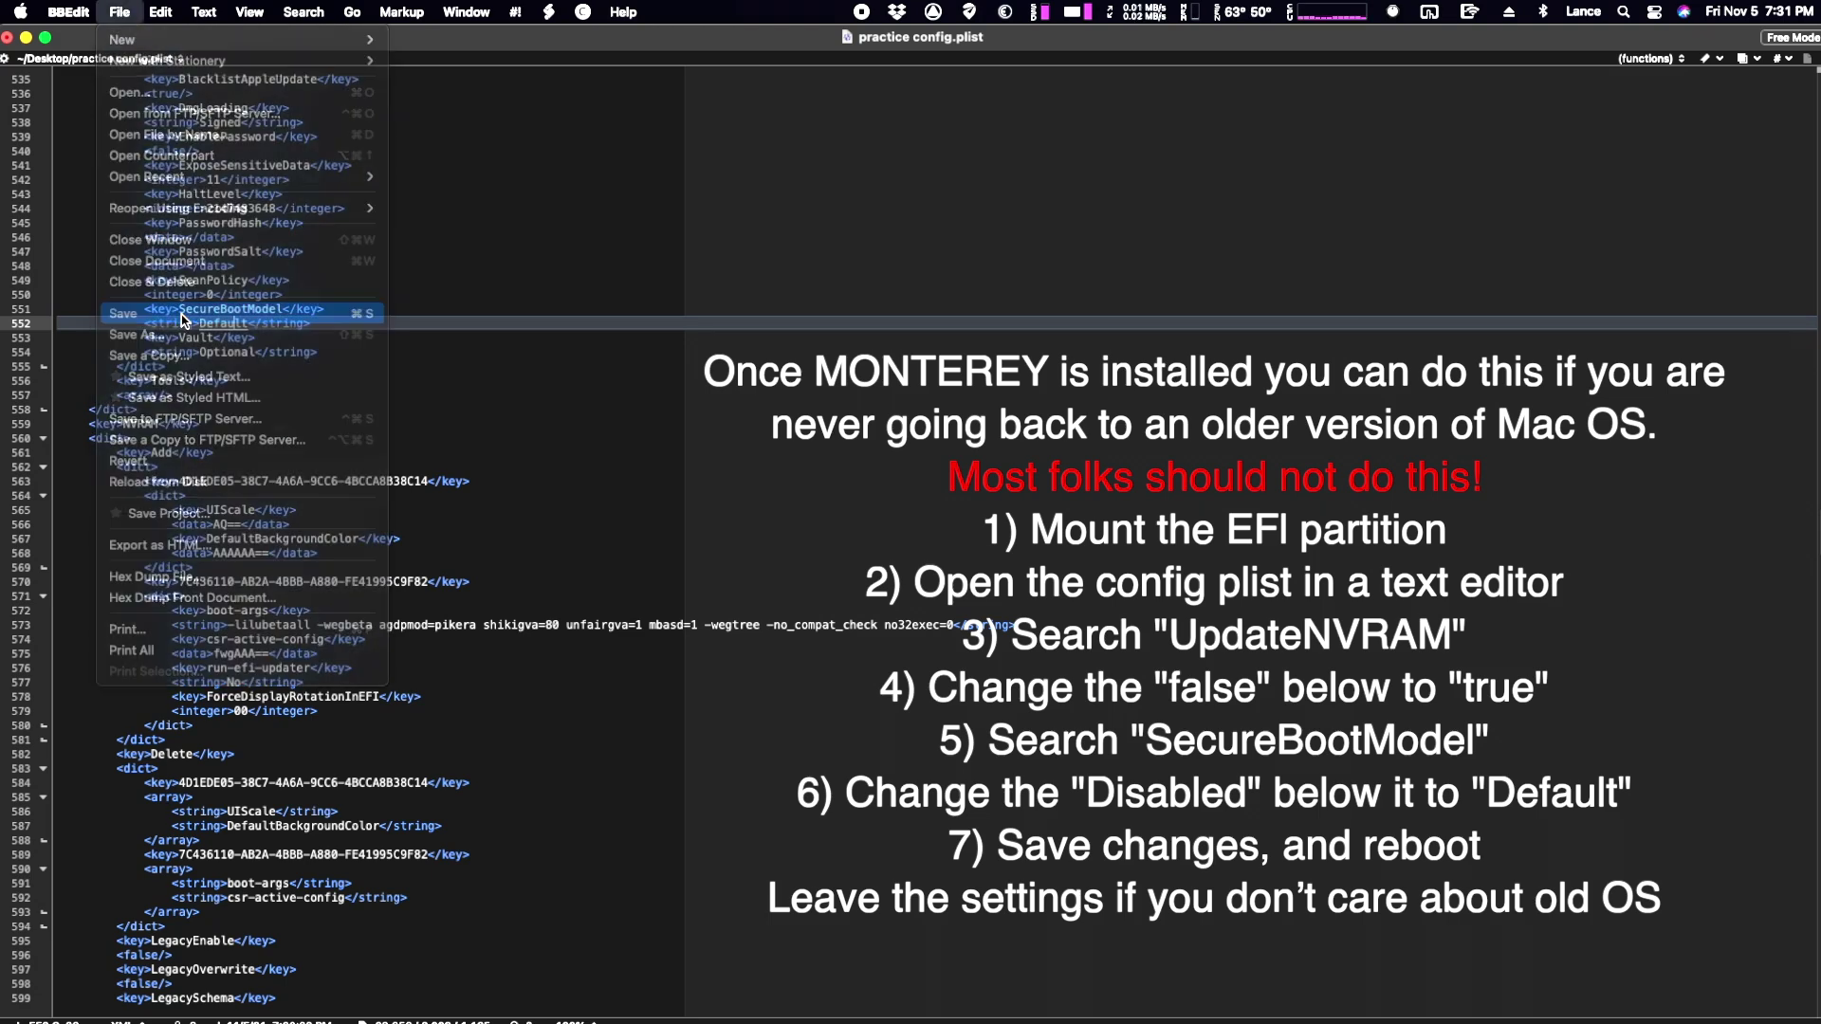
pyautogui.click(87, 12)
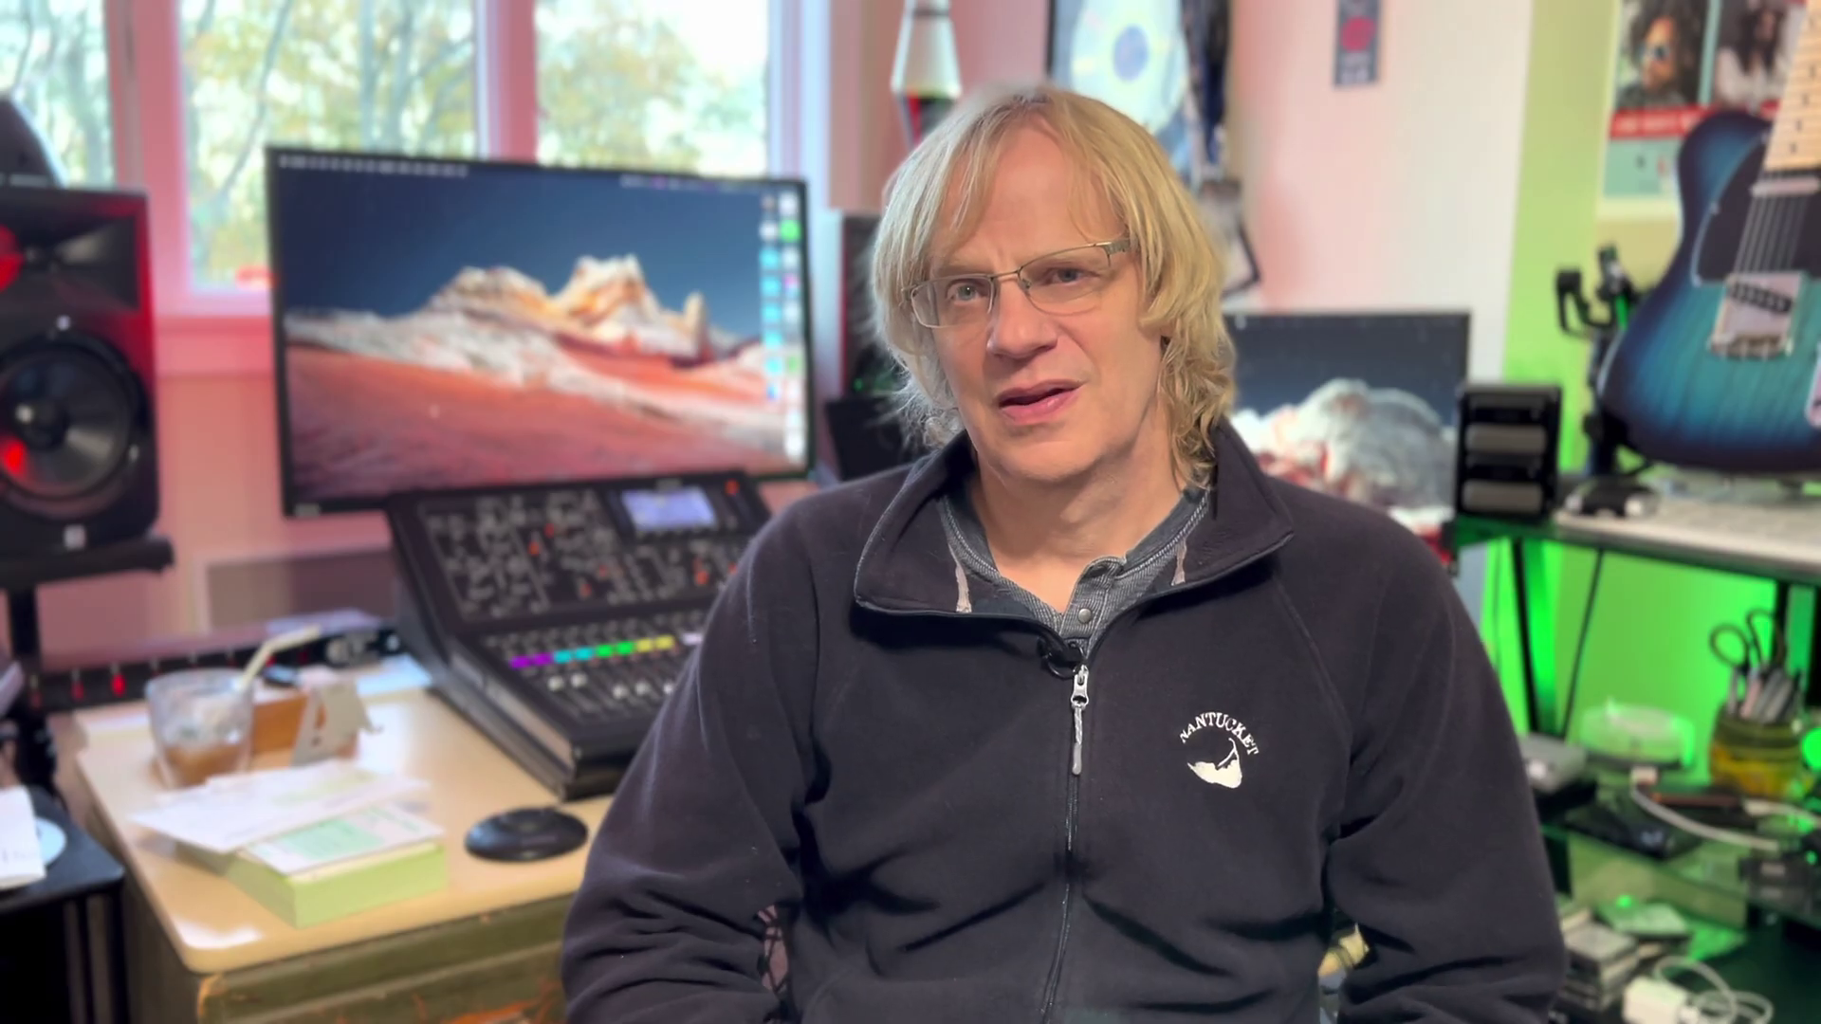